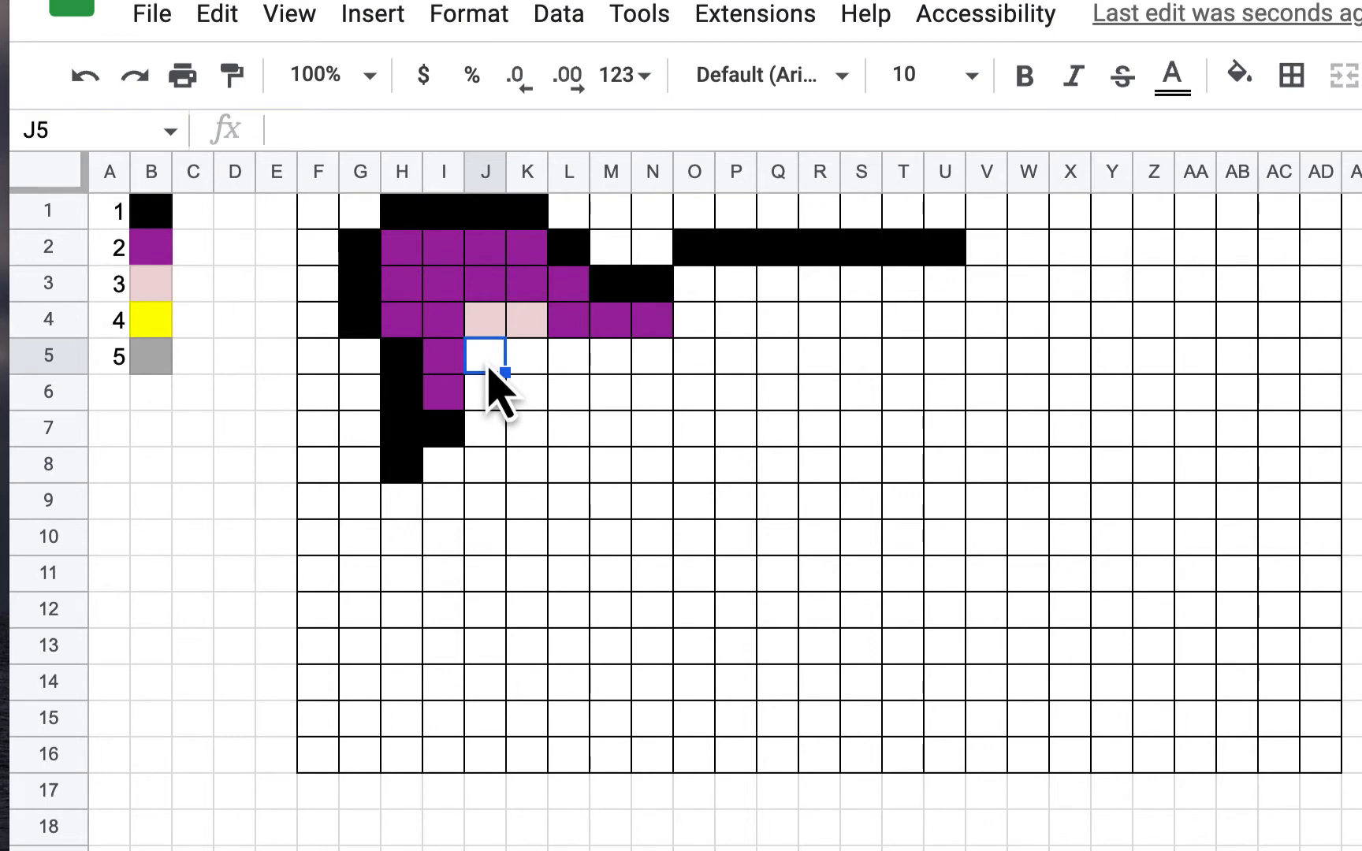
Enter the colour code 3 in cells J5 and J6 and code 2 in cell J7.
text(3)
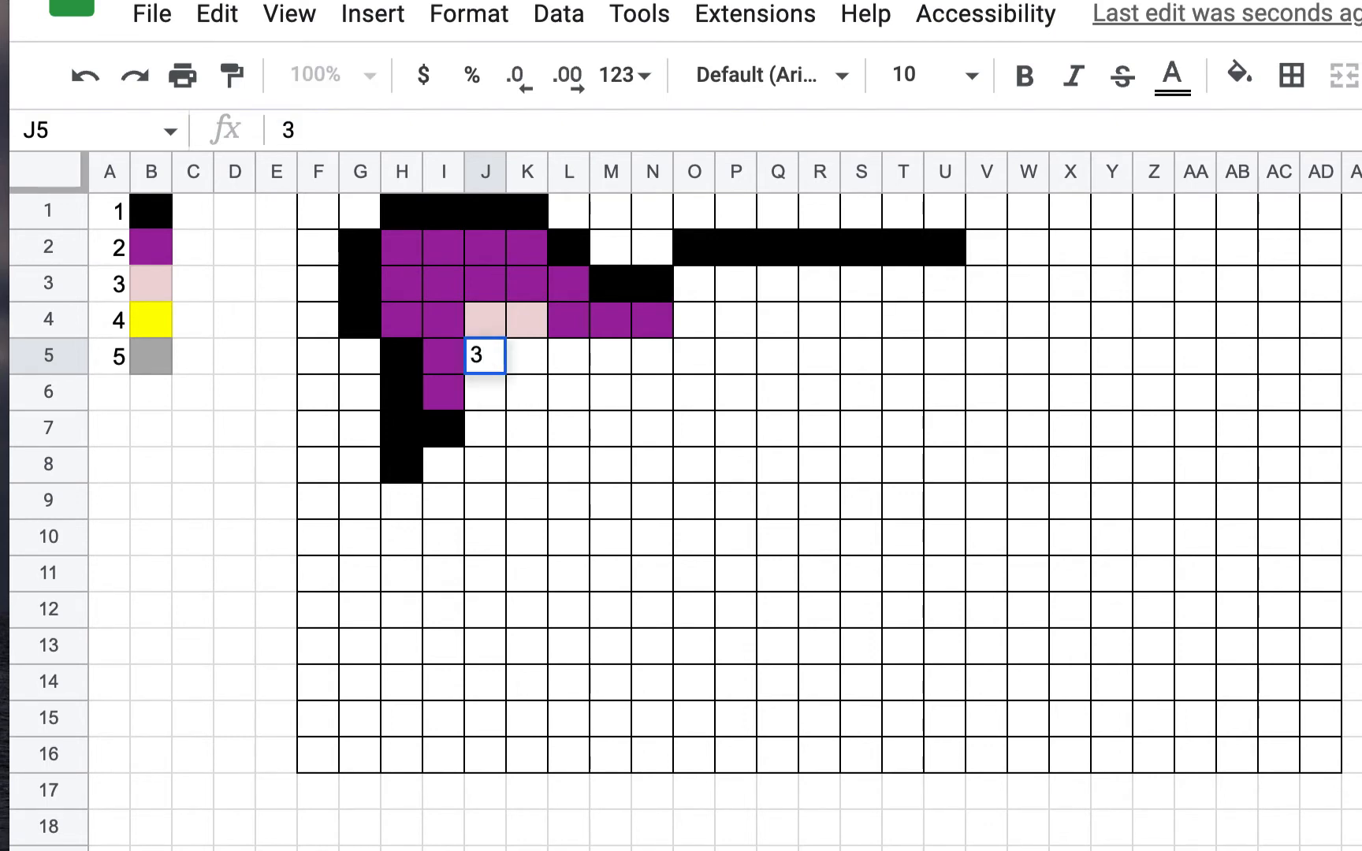
key(Return)
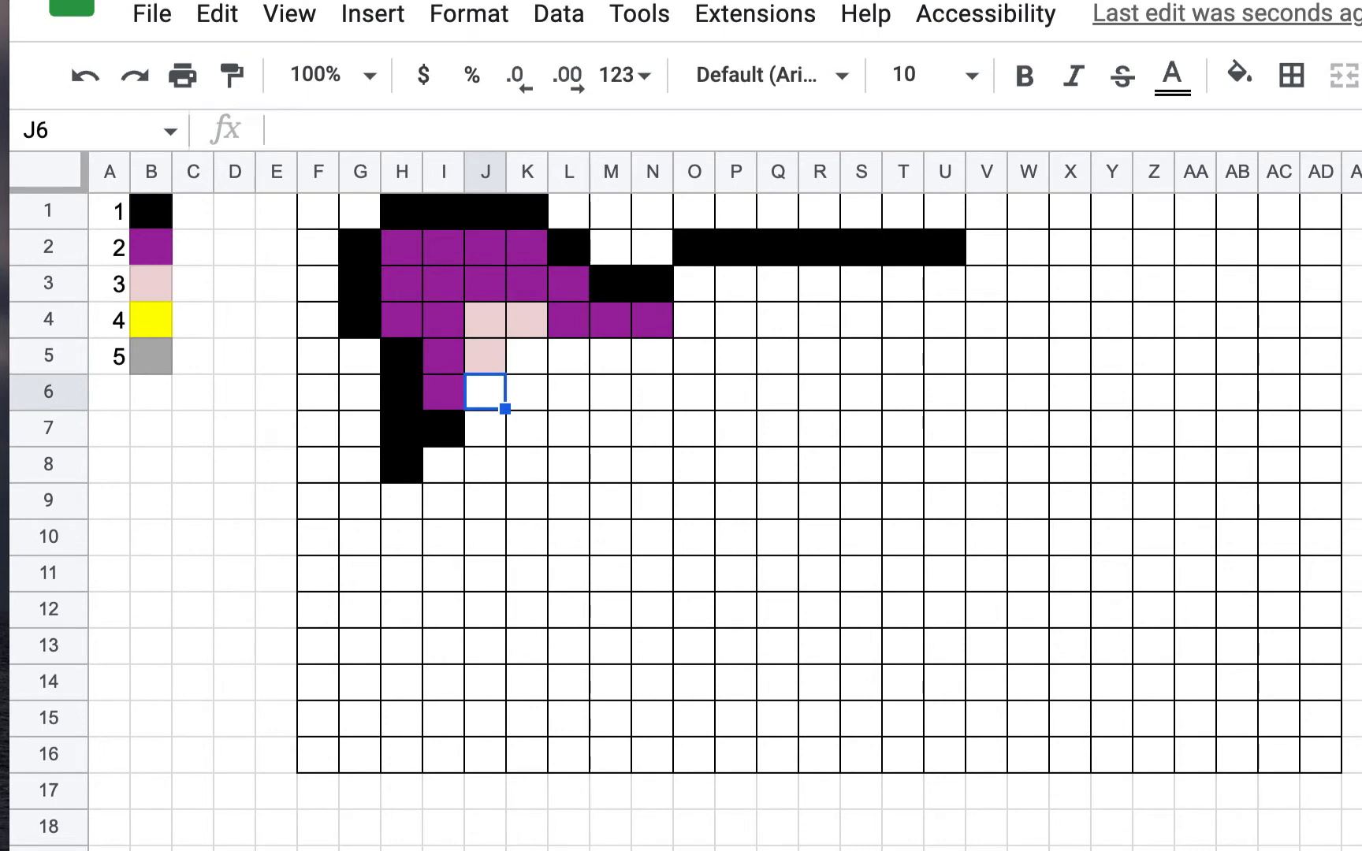
text(3)
key(Return)
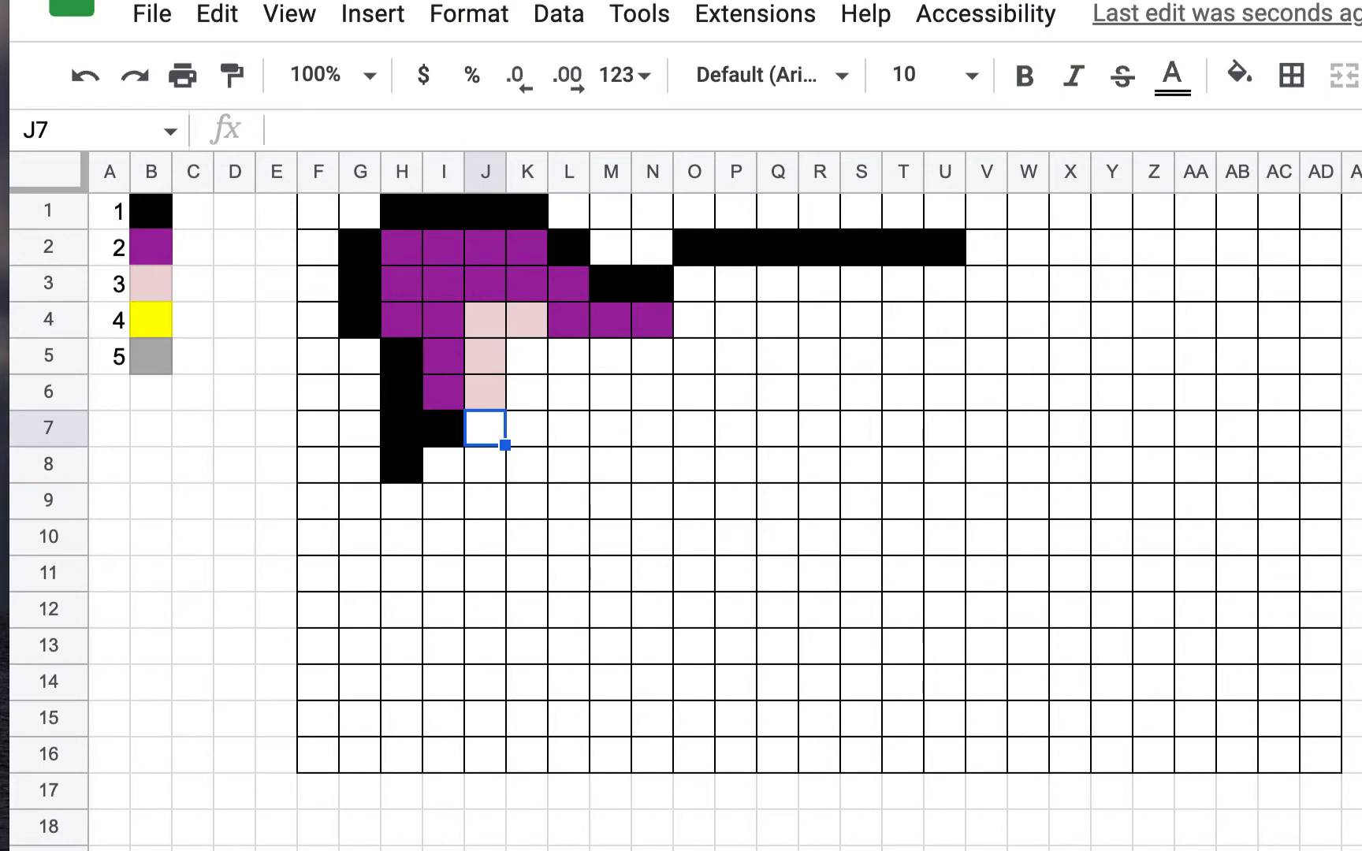
text(2)
key(Return)
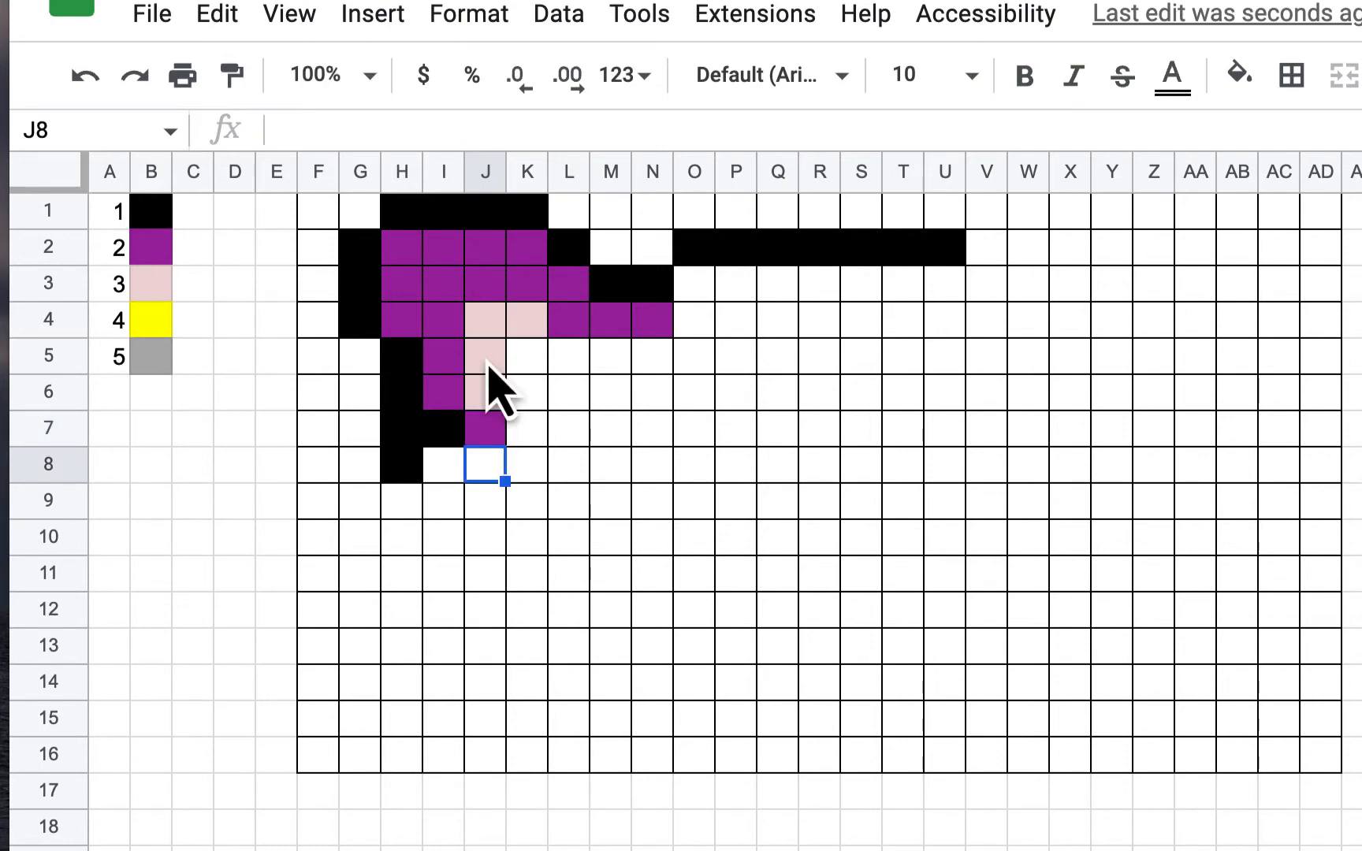
Enter the colour code 2 in cells L5, M5 and N5.
click(536, 364)
click(572, 366)
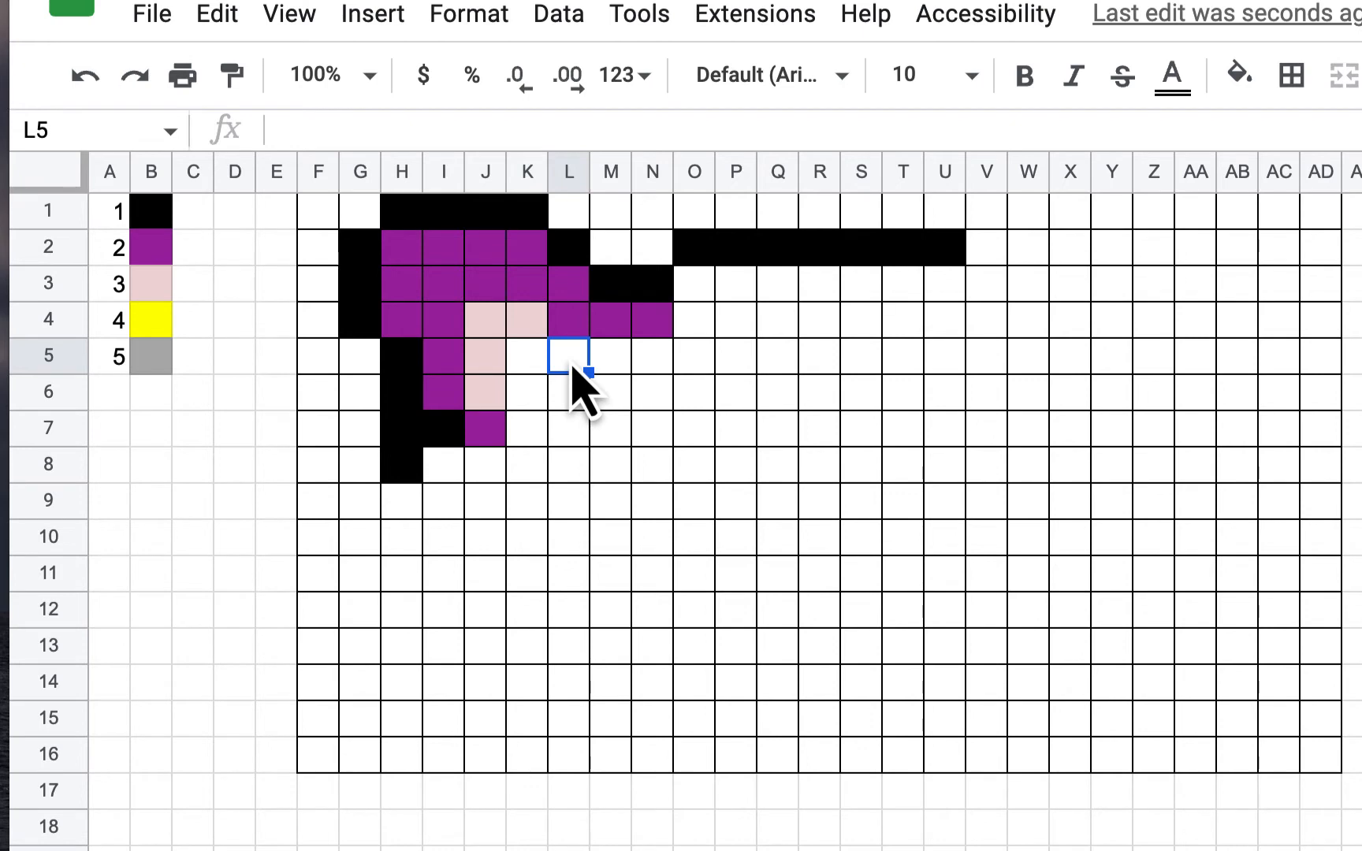
text(2)
key(Tab)
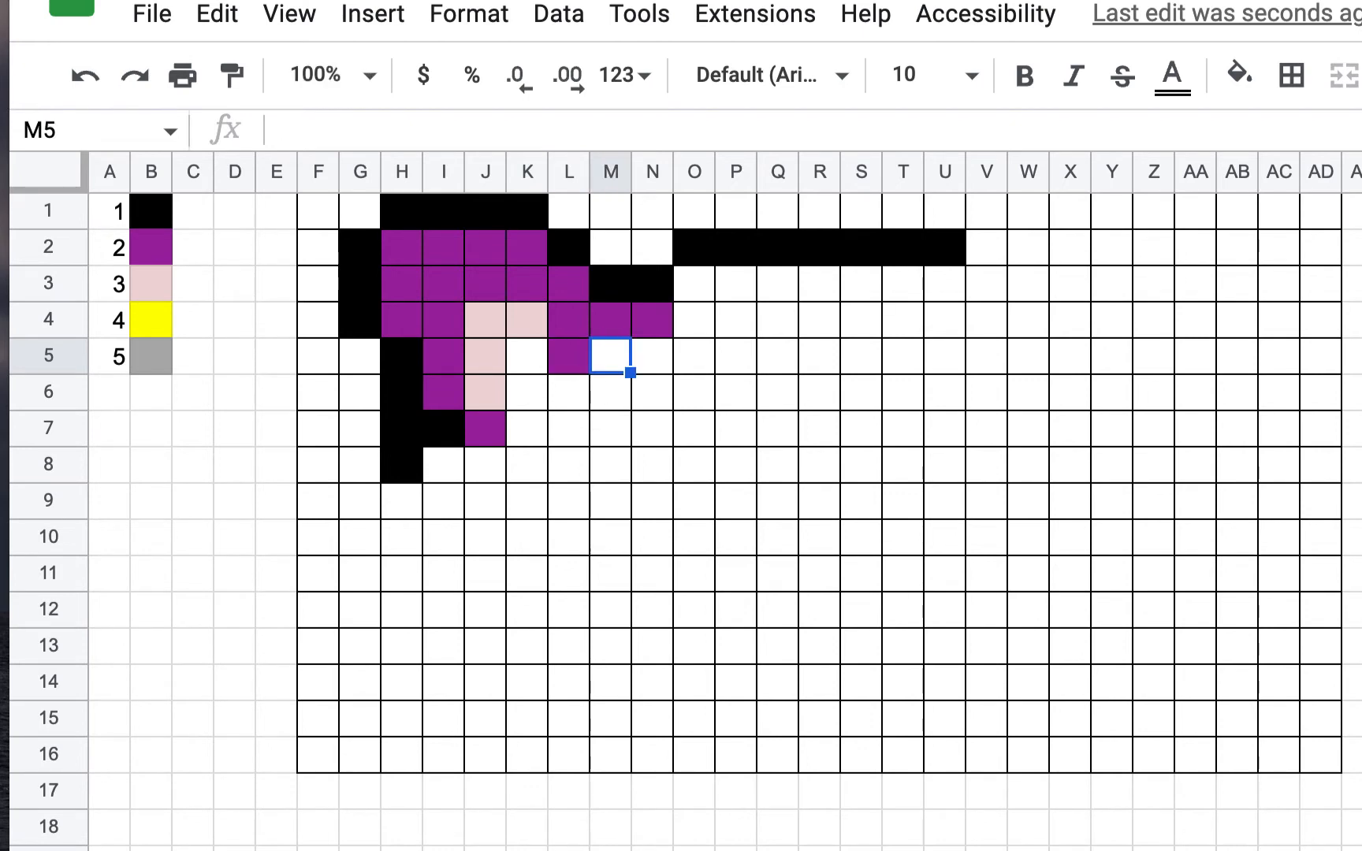
text(2)
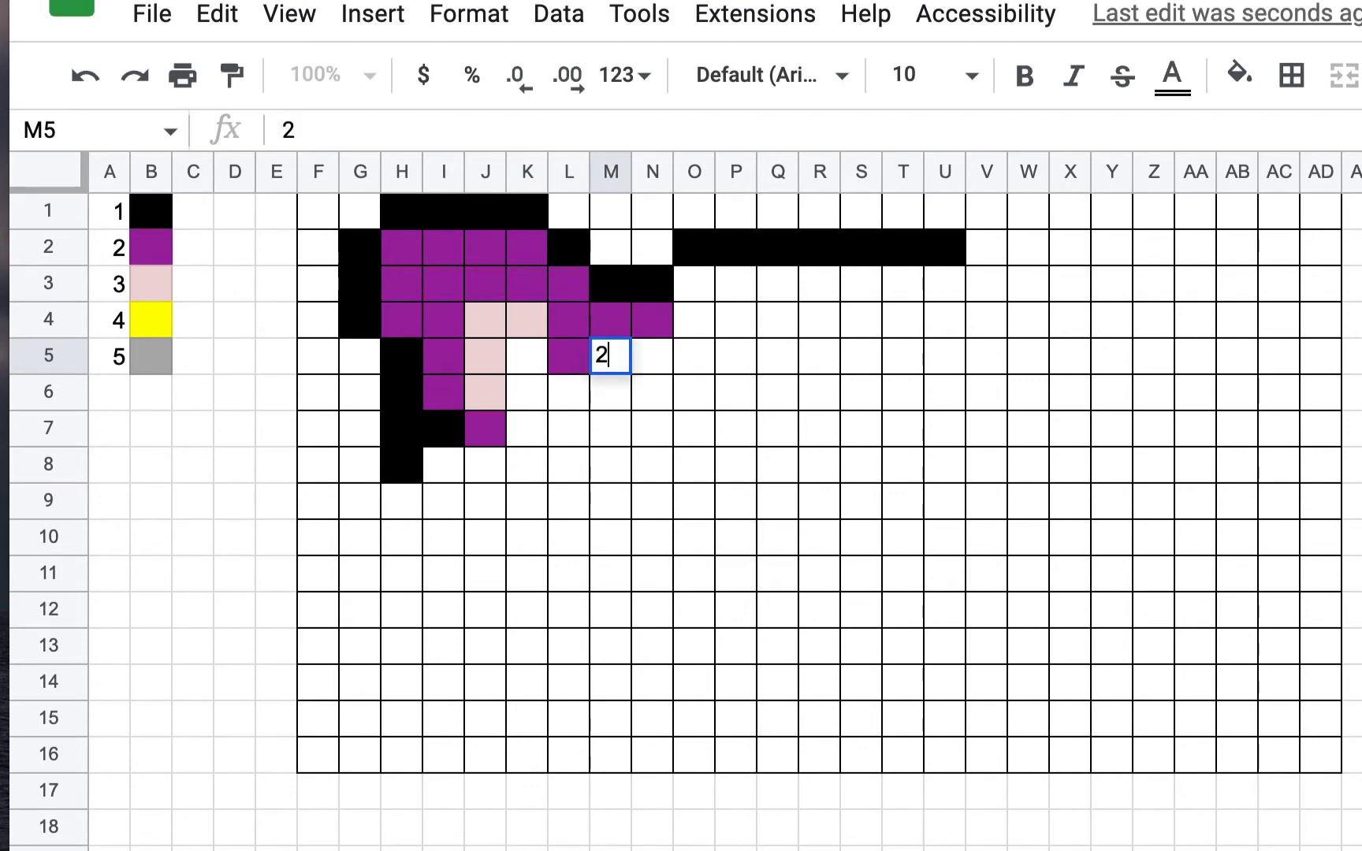
key(Tab)
text(2)
key(Tab)
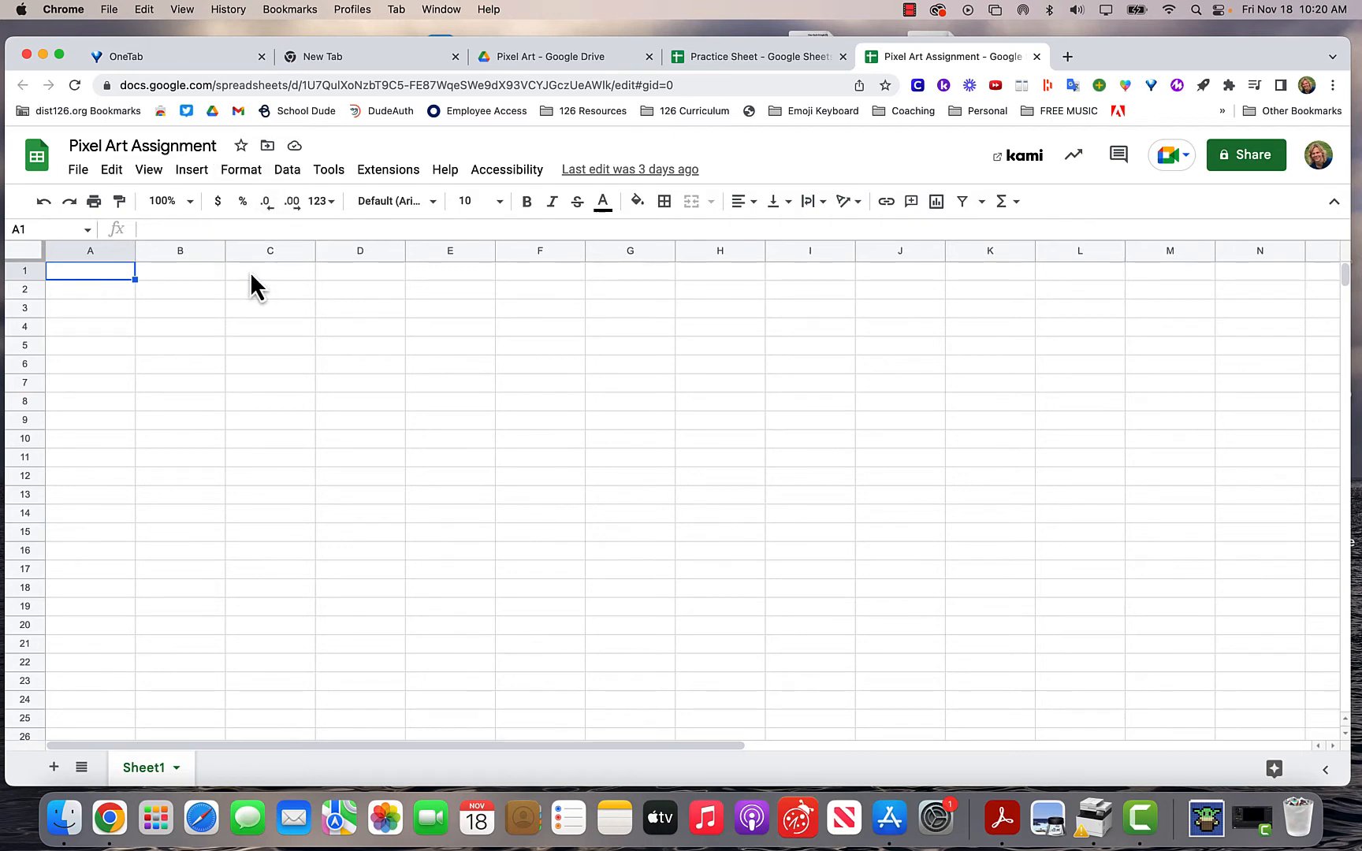
Narrow all columns of the blank Pixel Art Assignment sheet so the cells become nearly square.
click(23, 253)
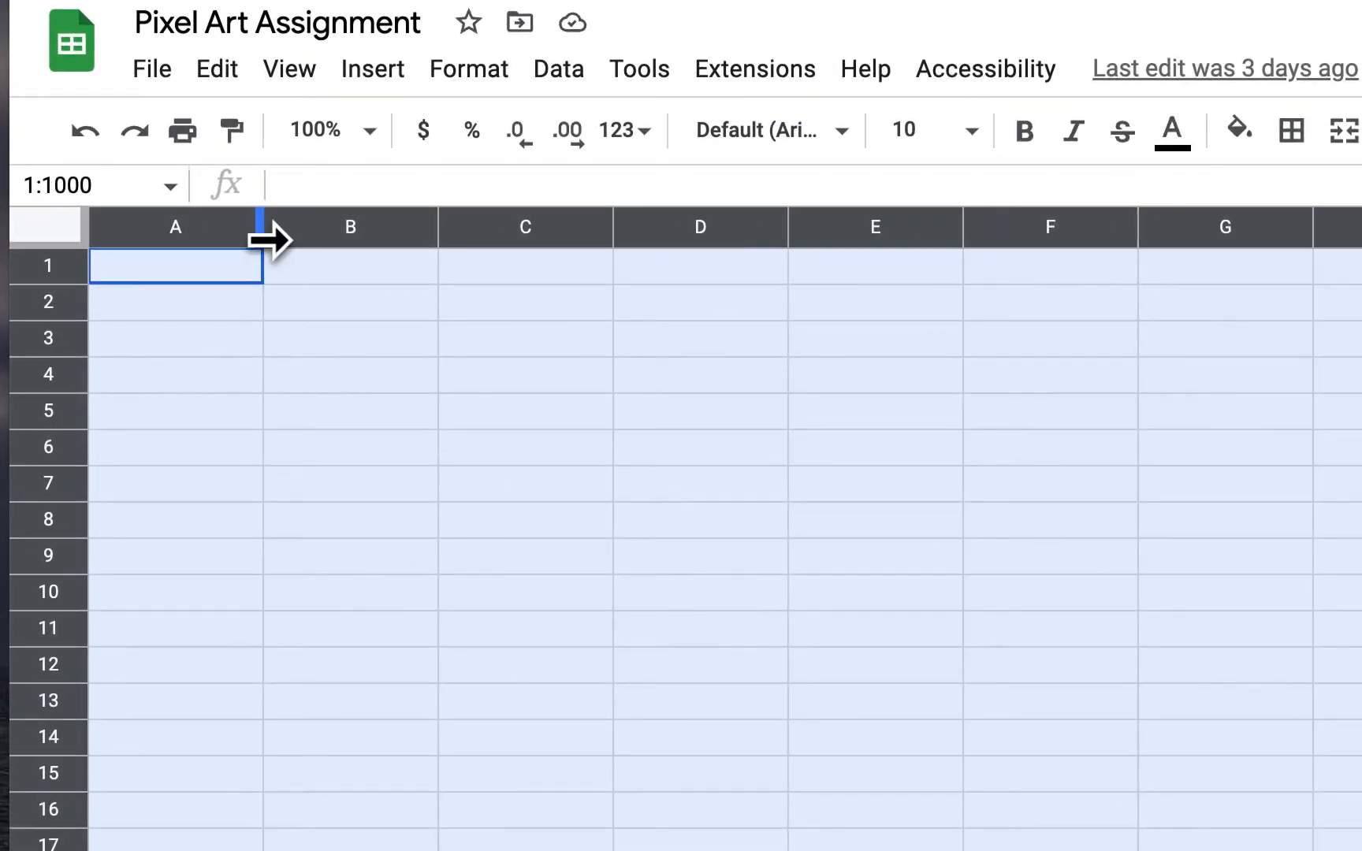
drag(268, 239, 136, 260)
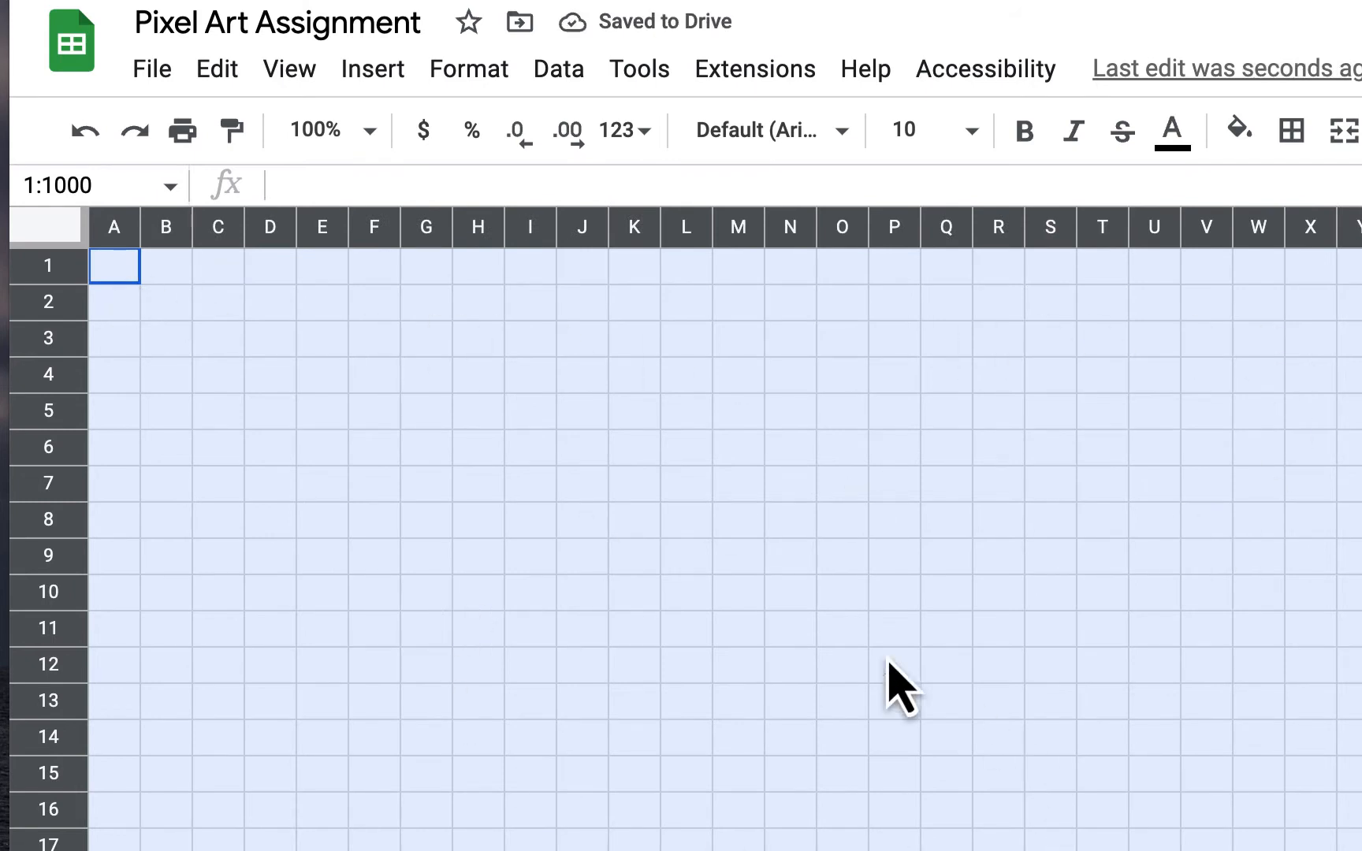
drag(142, 236, 135, 235)
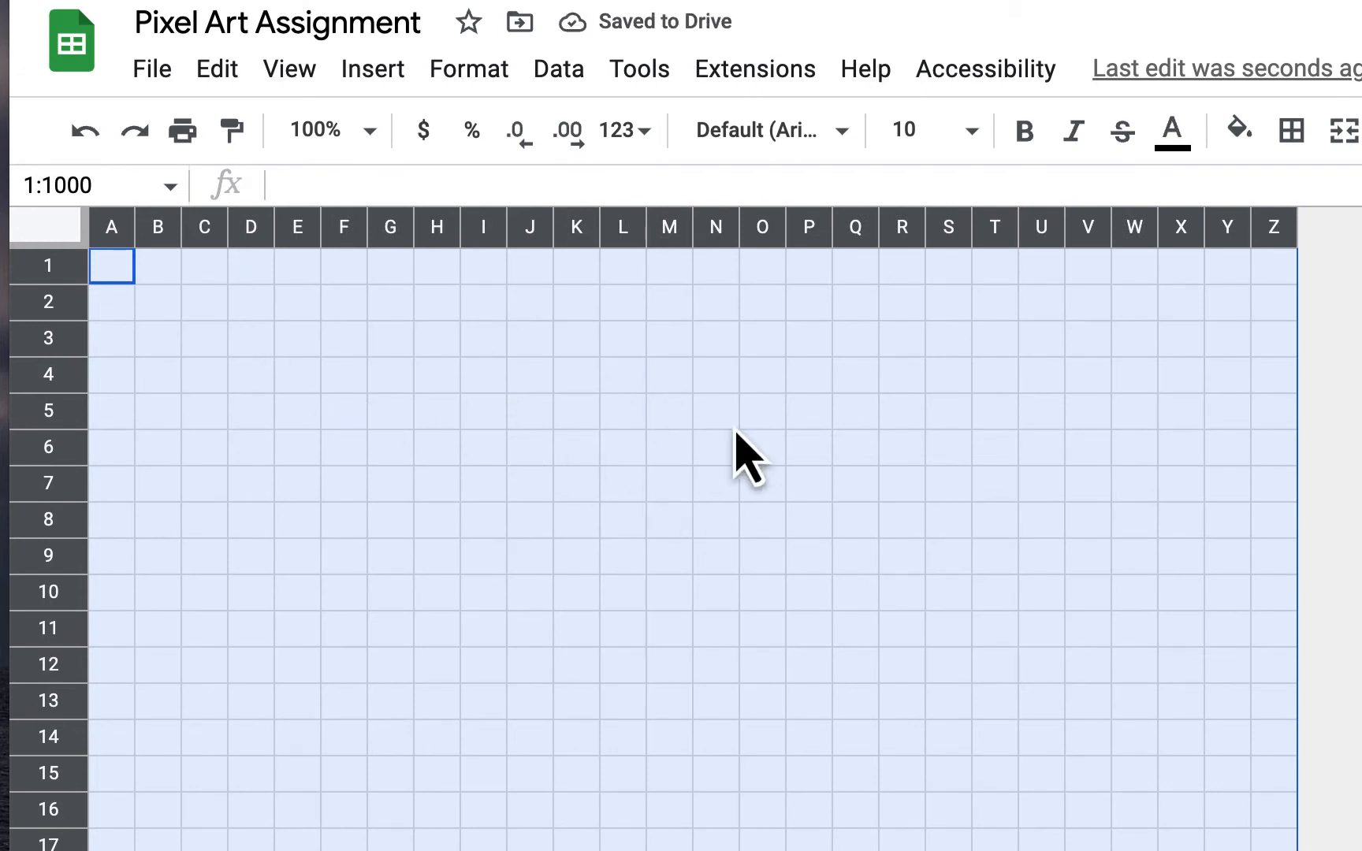
Insert 26 columns to the left of the existing ones, then deselect the range.
right_click(714, 540)
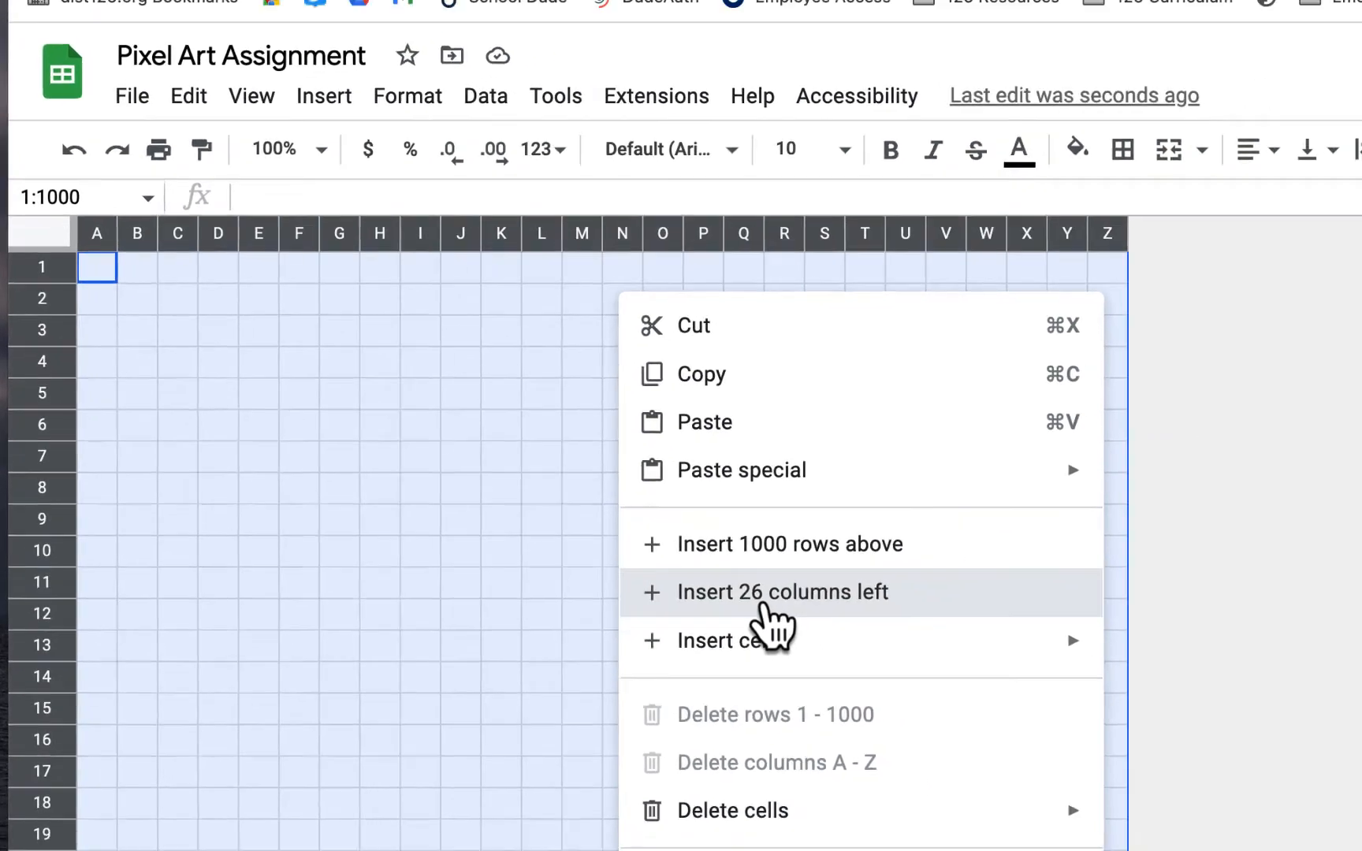
click(876, 656)
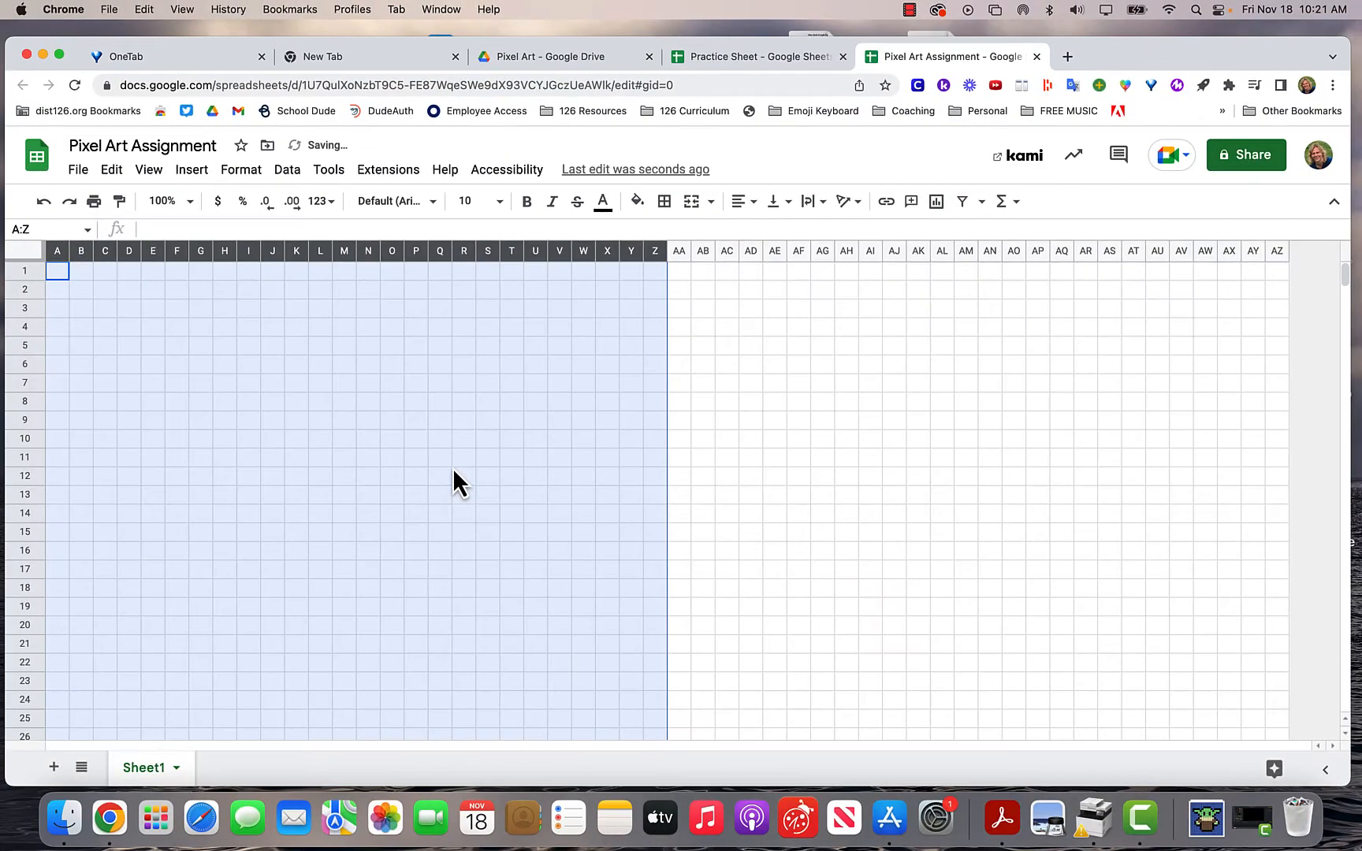
click(702, 384)
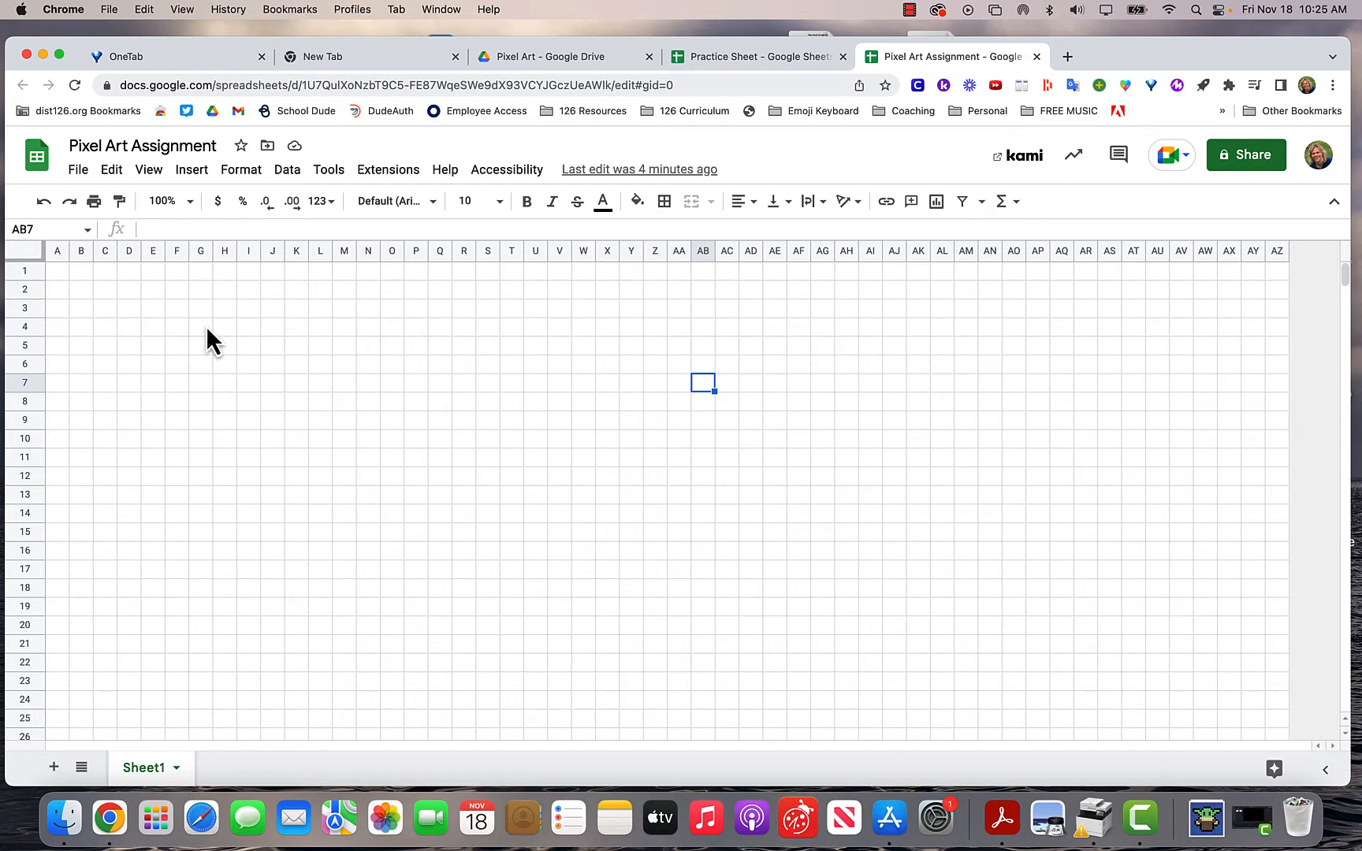
Enter the numbers 1 to 5 down cells A1 to A5 as the colour key.
key(super+v)
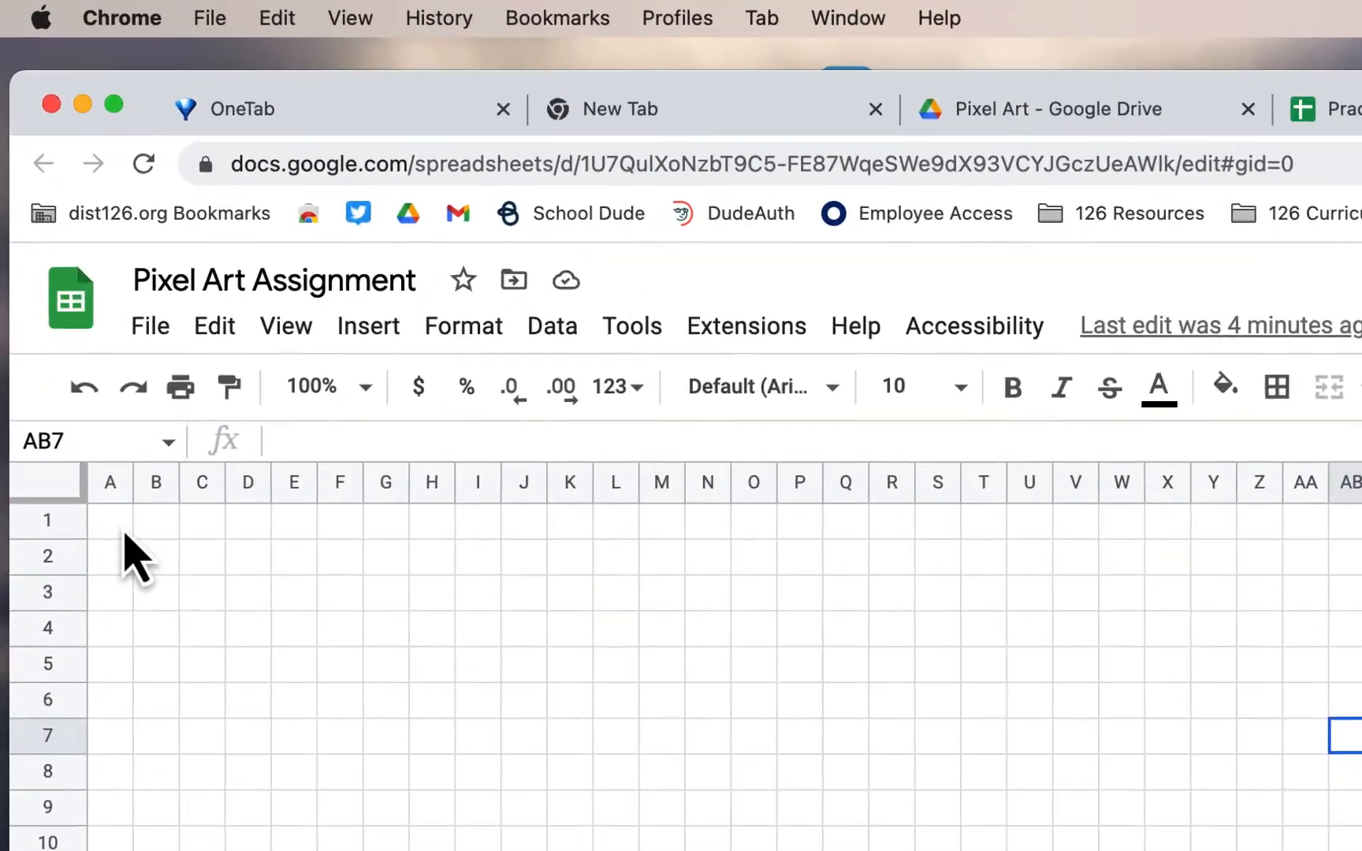
click(64, 273)
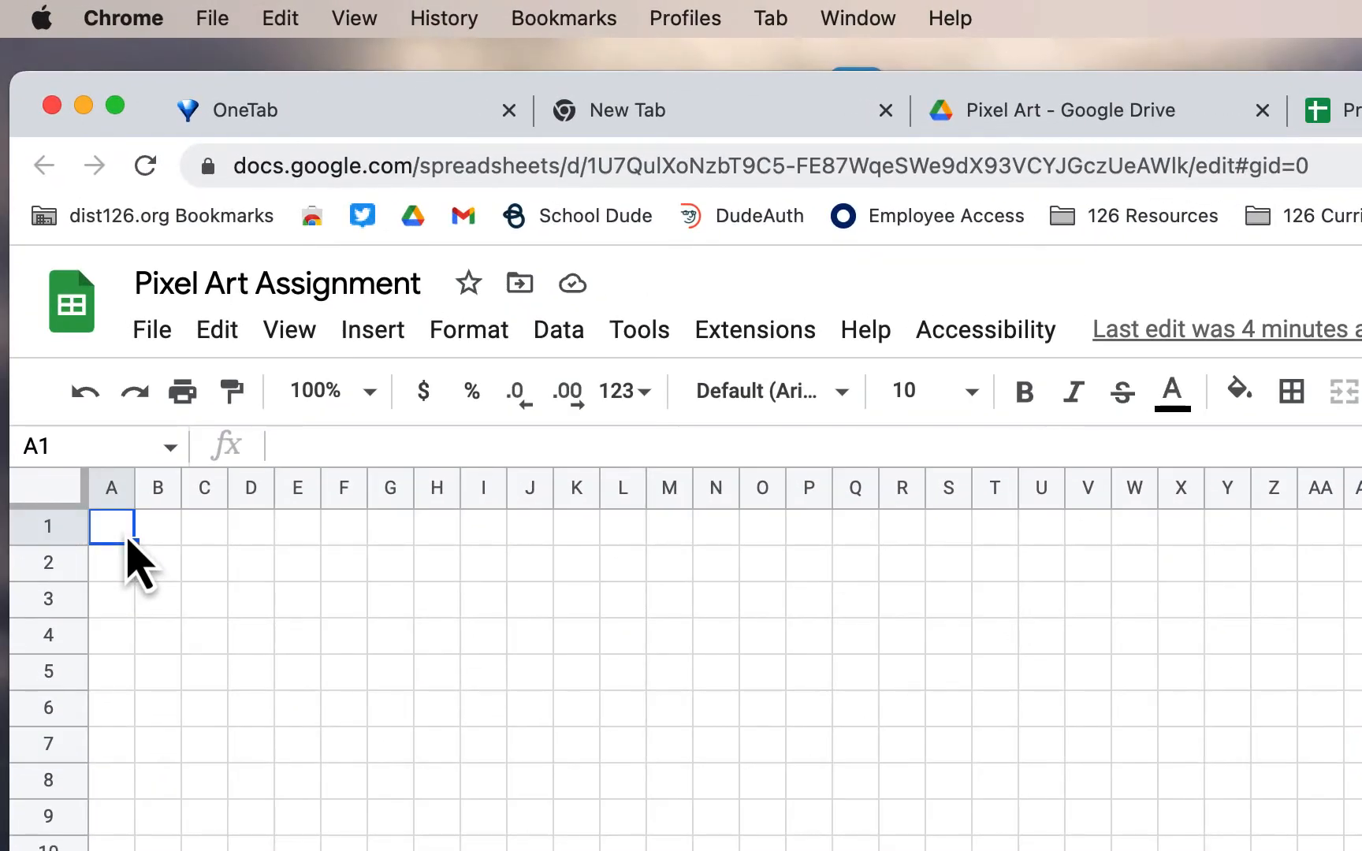
text(1)
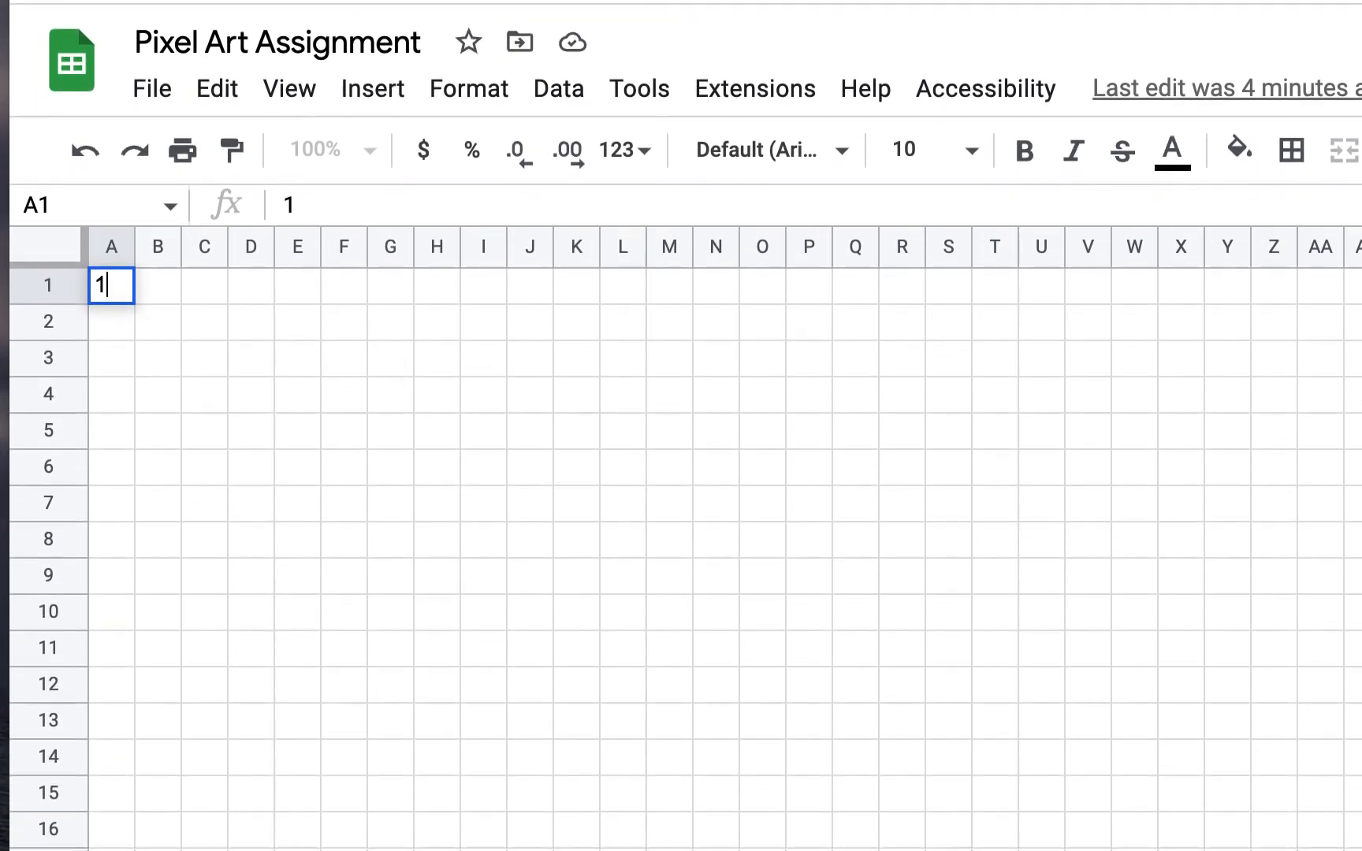
key(Return)
text(2)
key(Return)
text(3)
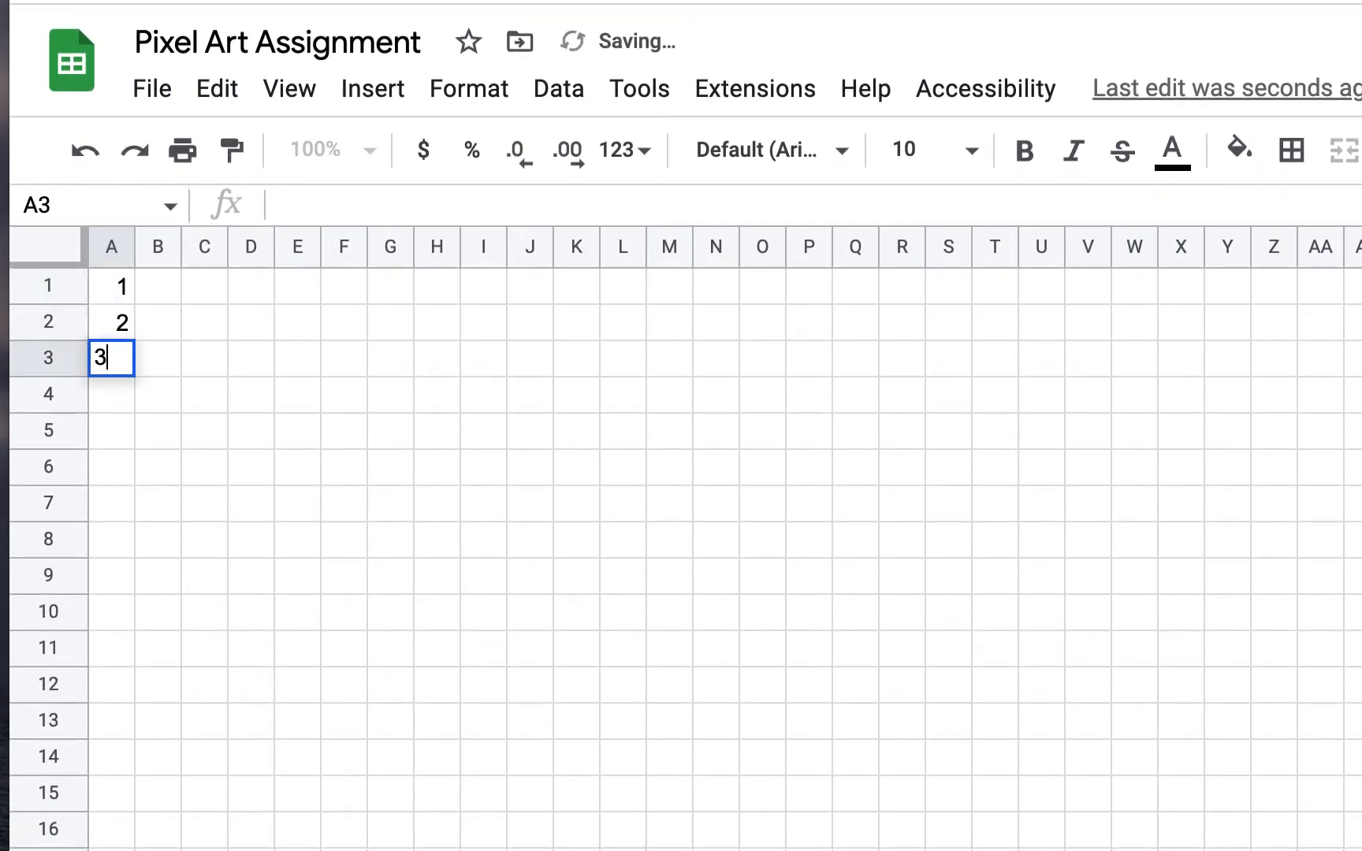
key(Return)
text(4)
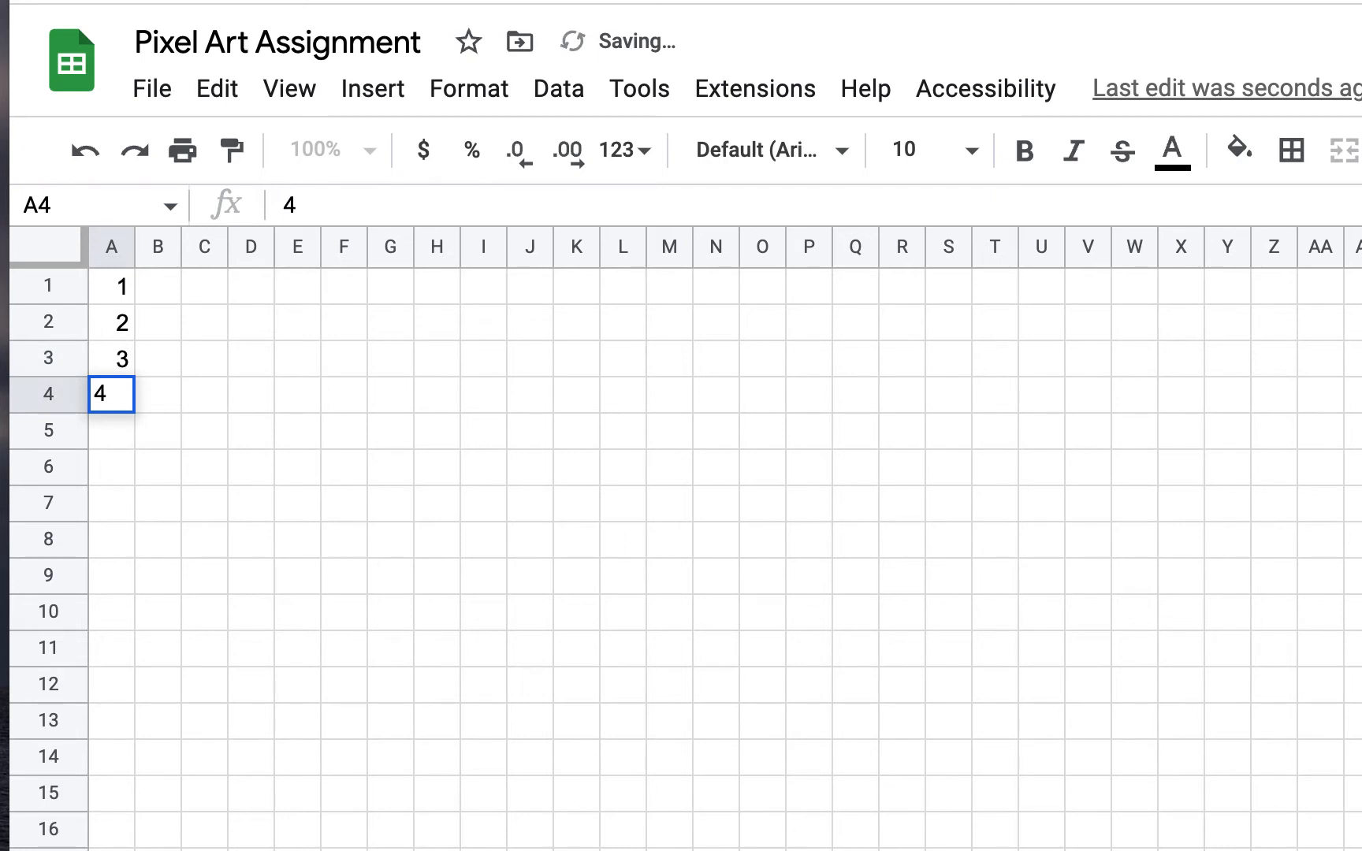
key(Return)
text(5)
key(Return)
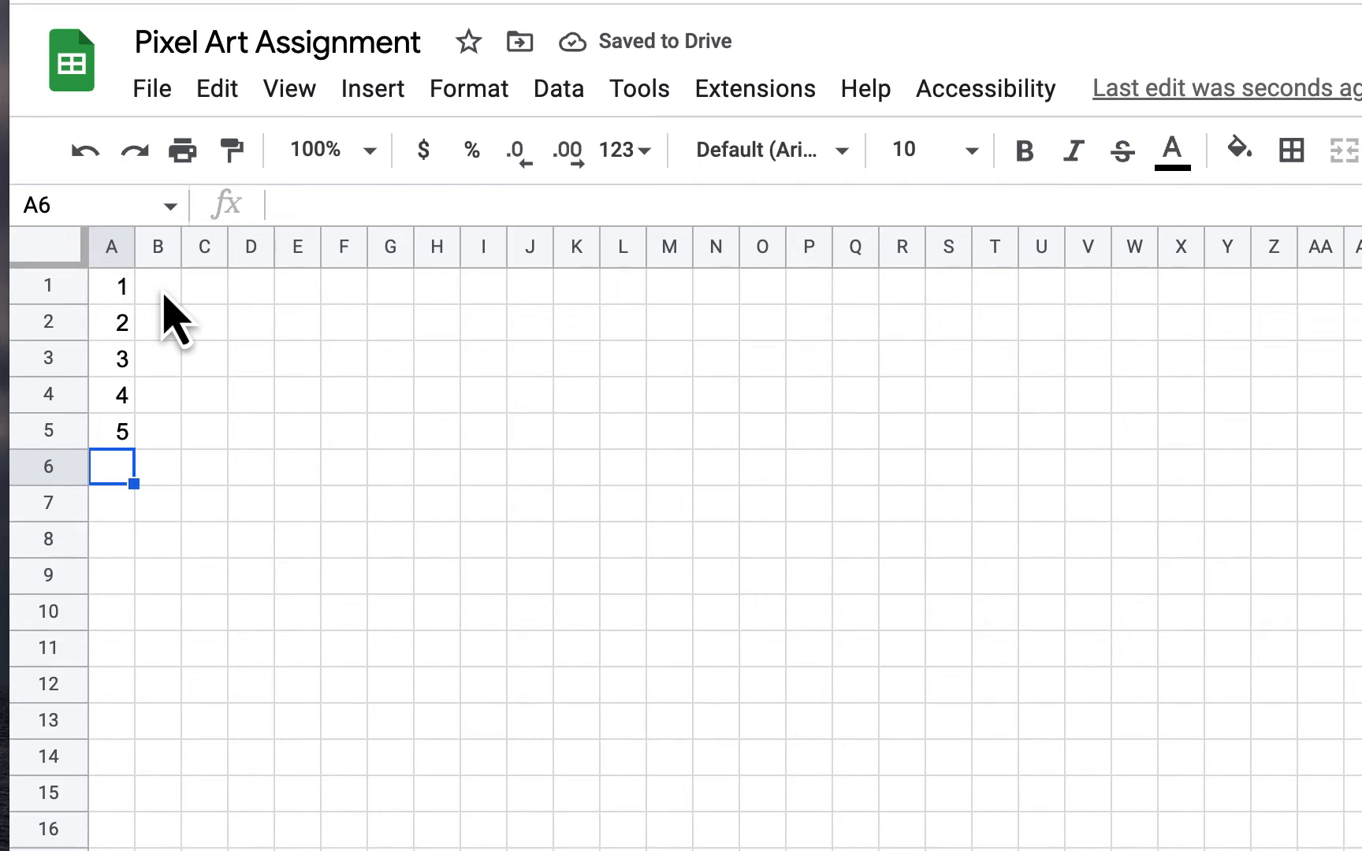
Fill cell B1, beside number 1, with black.
click(163, 294)
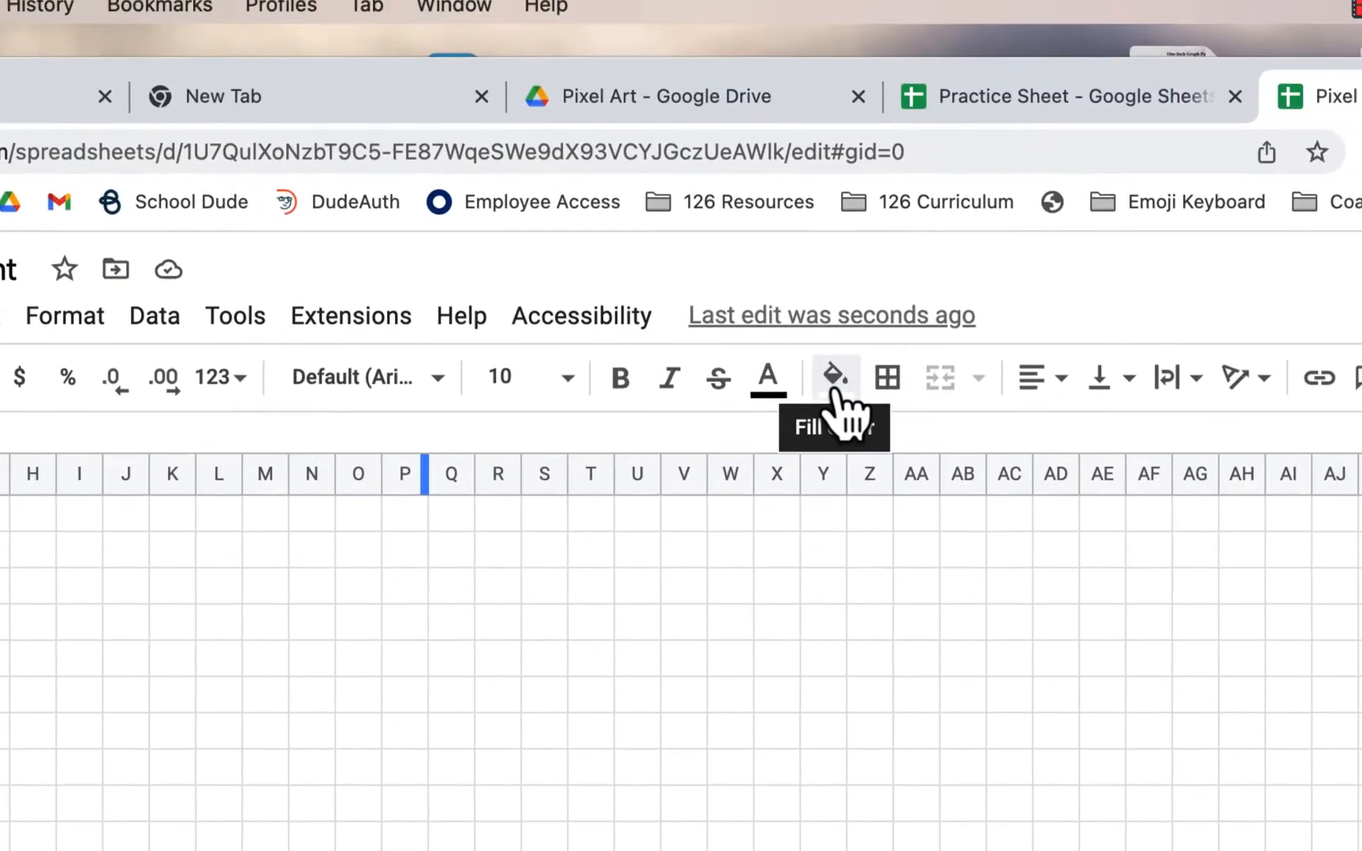
click(1238, 148)
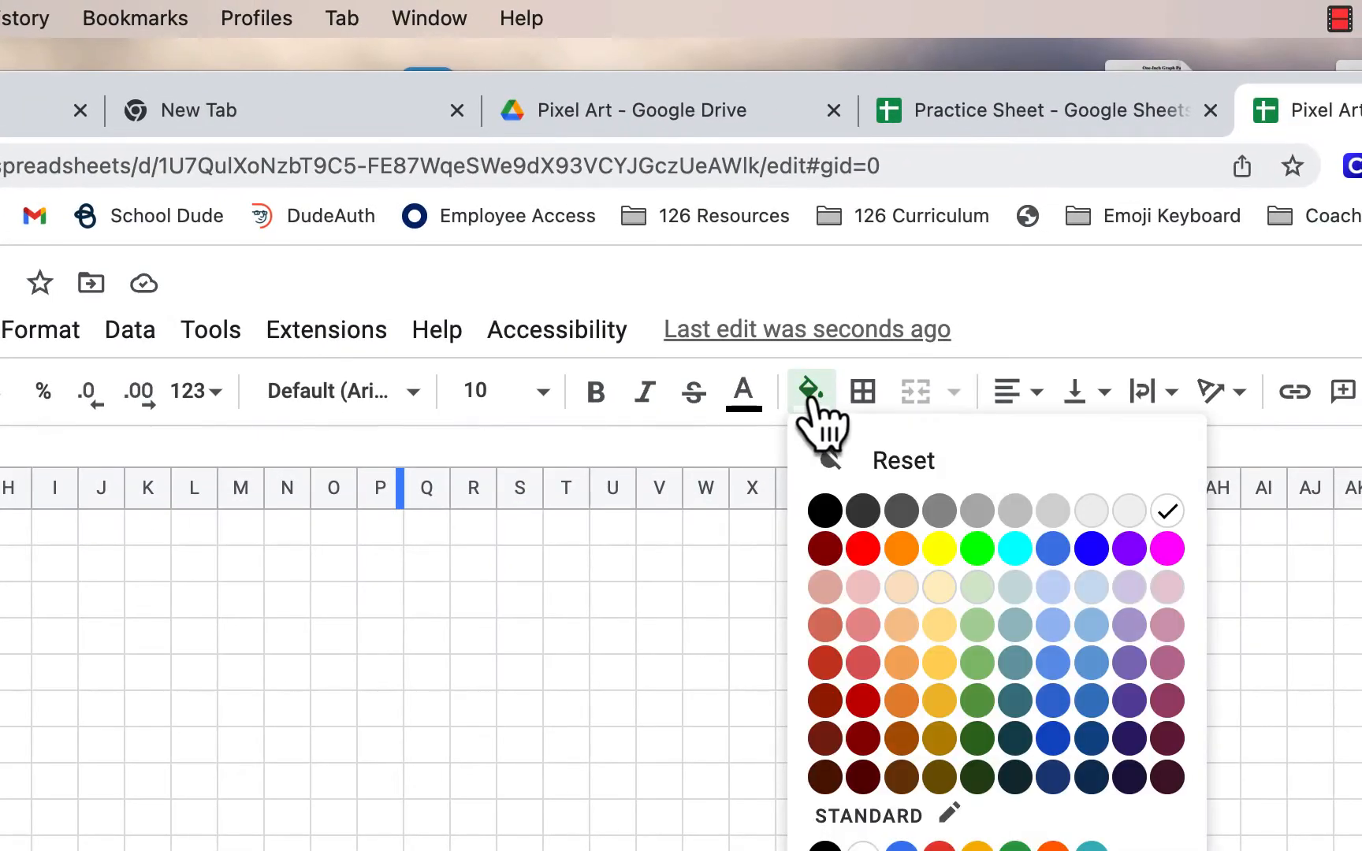
click(824, 512)
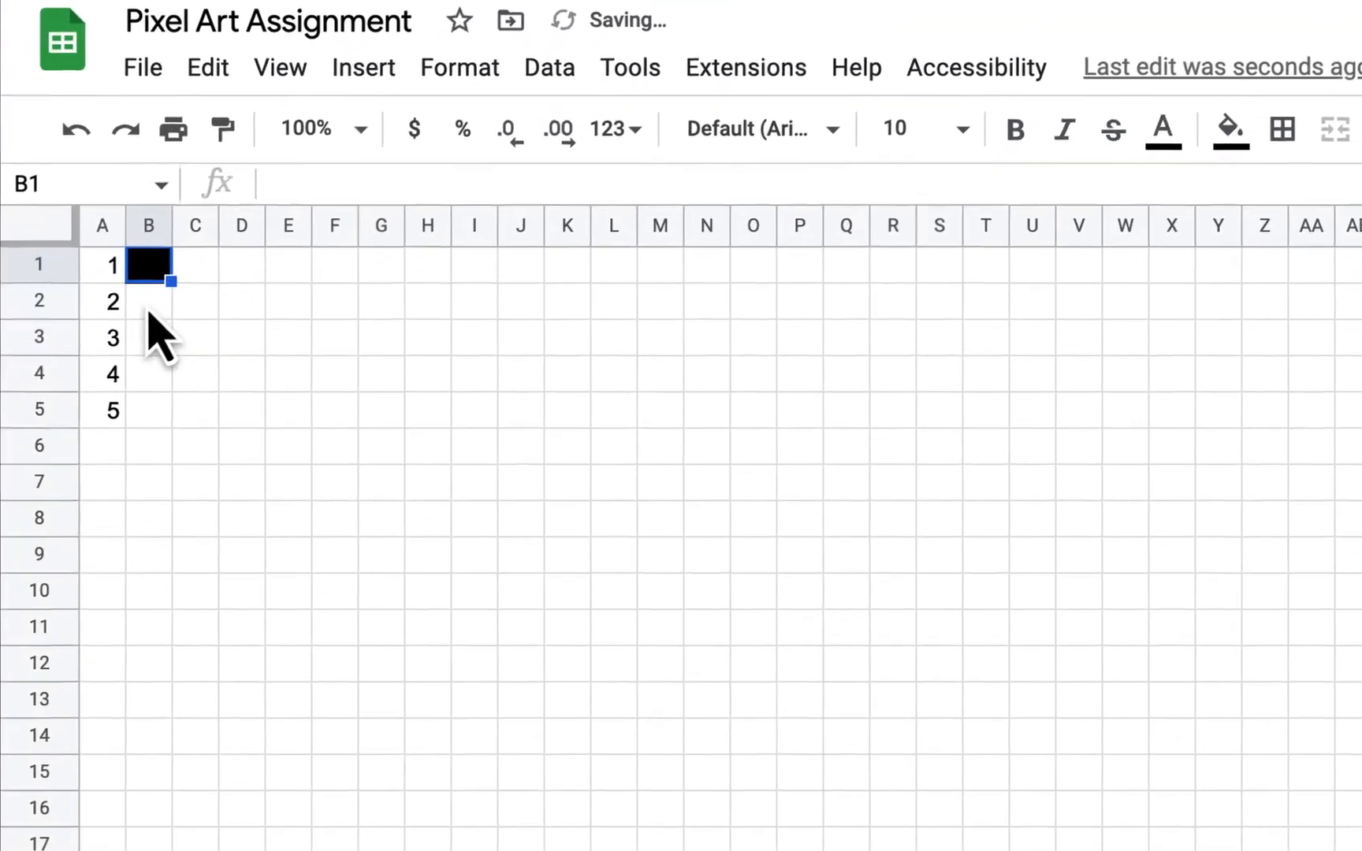
Fill cell B2, beside number 2, with the bright preset purple.
click(149, 303)
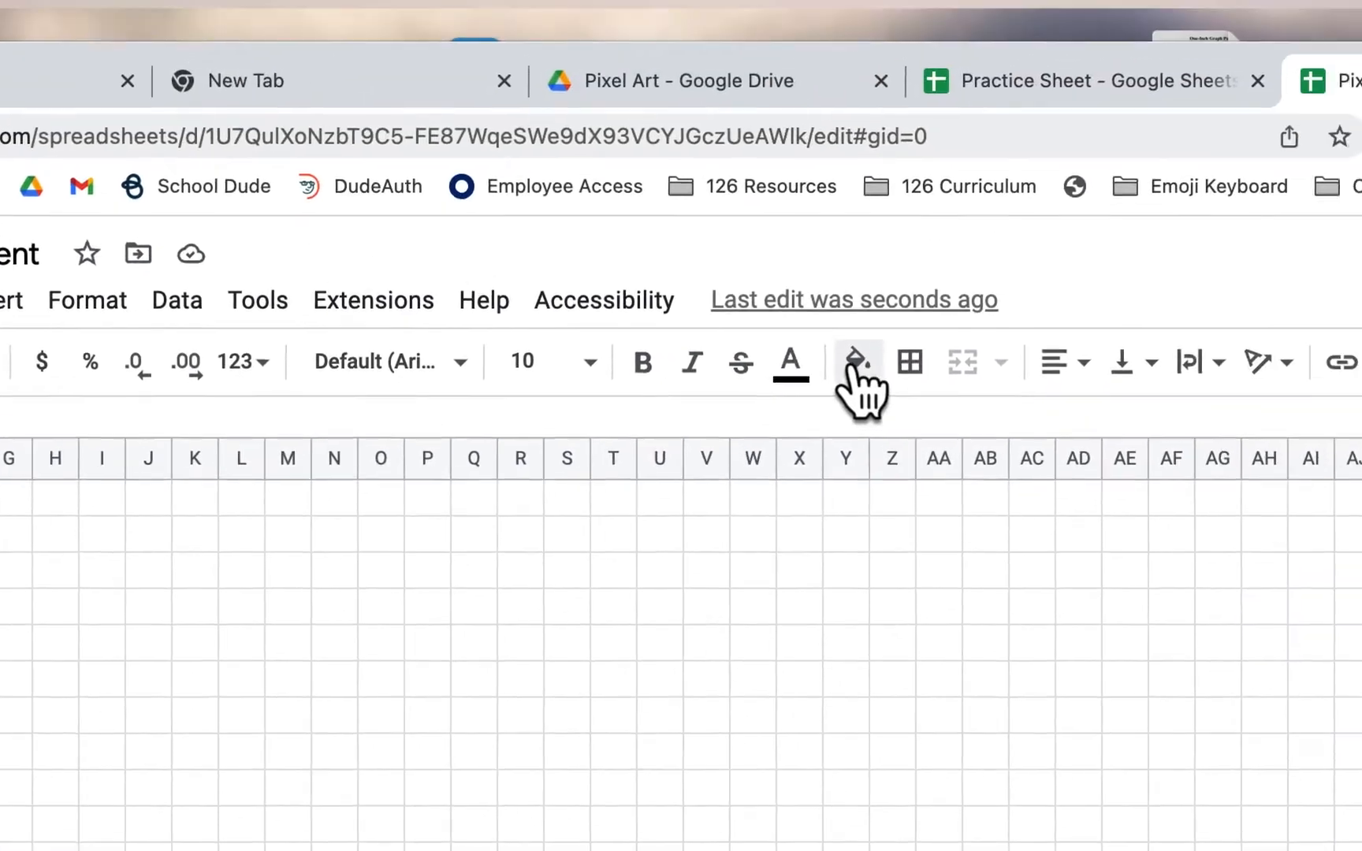
click(852, 364)
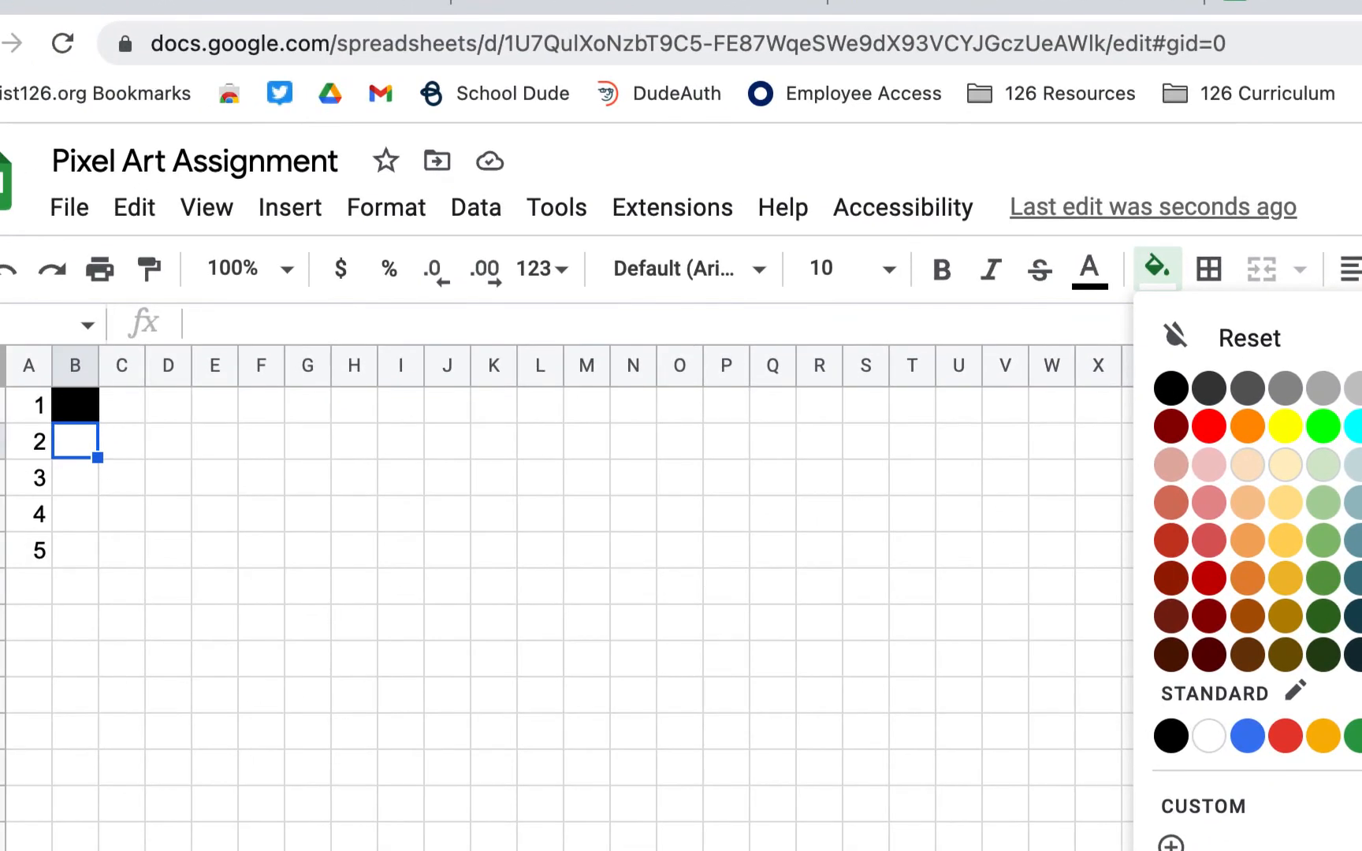
click(1361, 426)
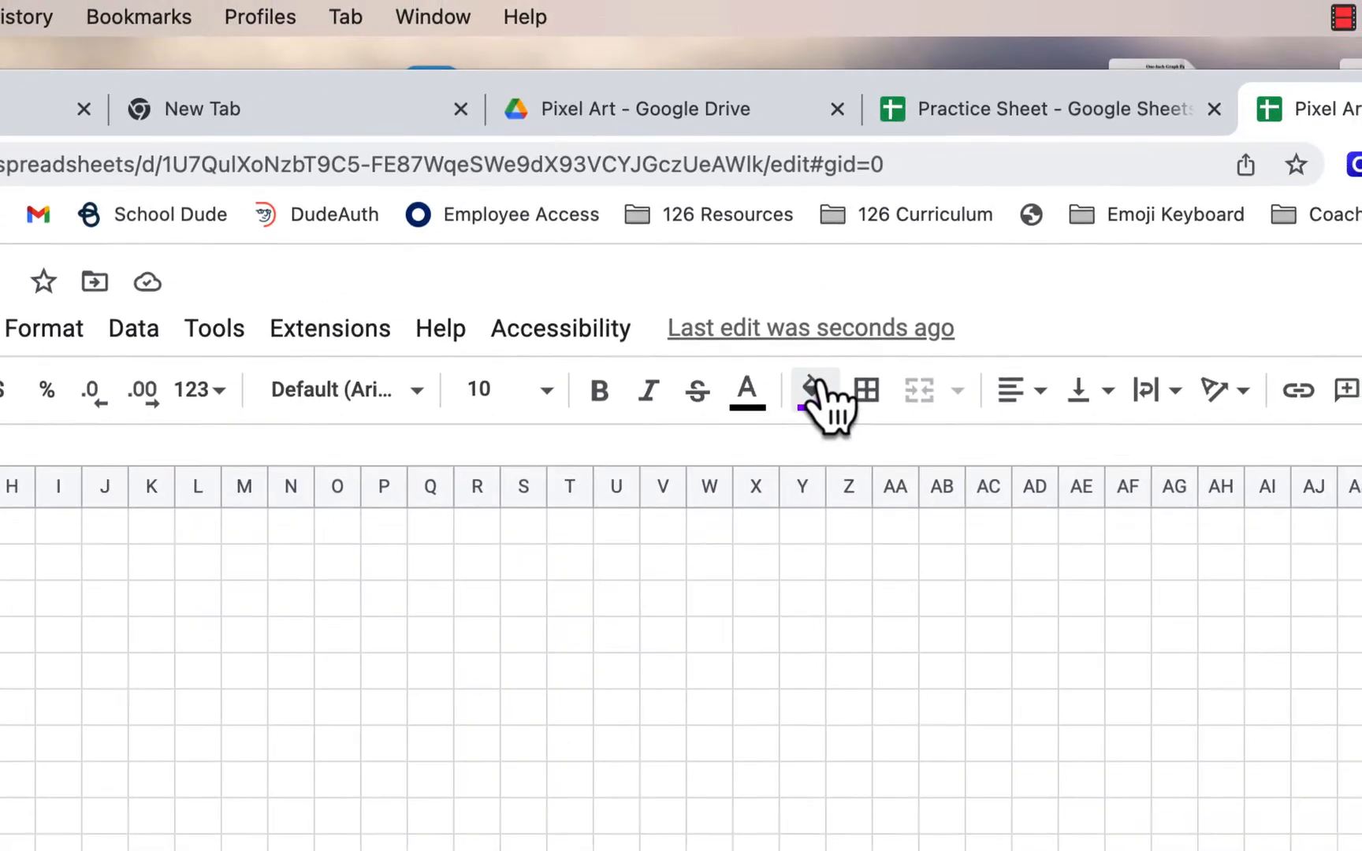
Fill cell B2 with a custom muted purple, shifting the hue toward magenta and reducing saturation and brightness.
click(816, 390)
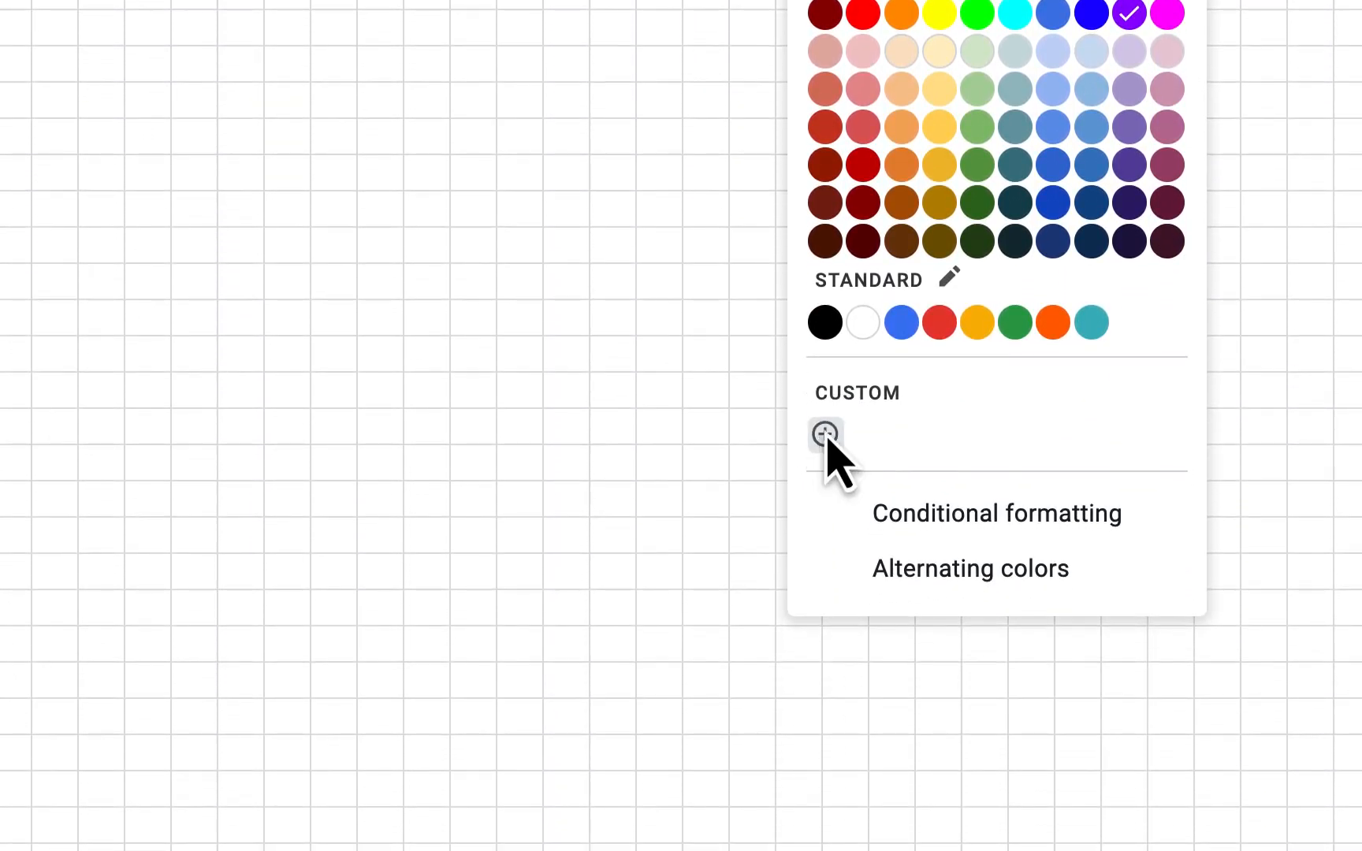
click(824, 434)
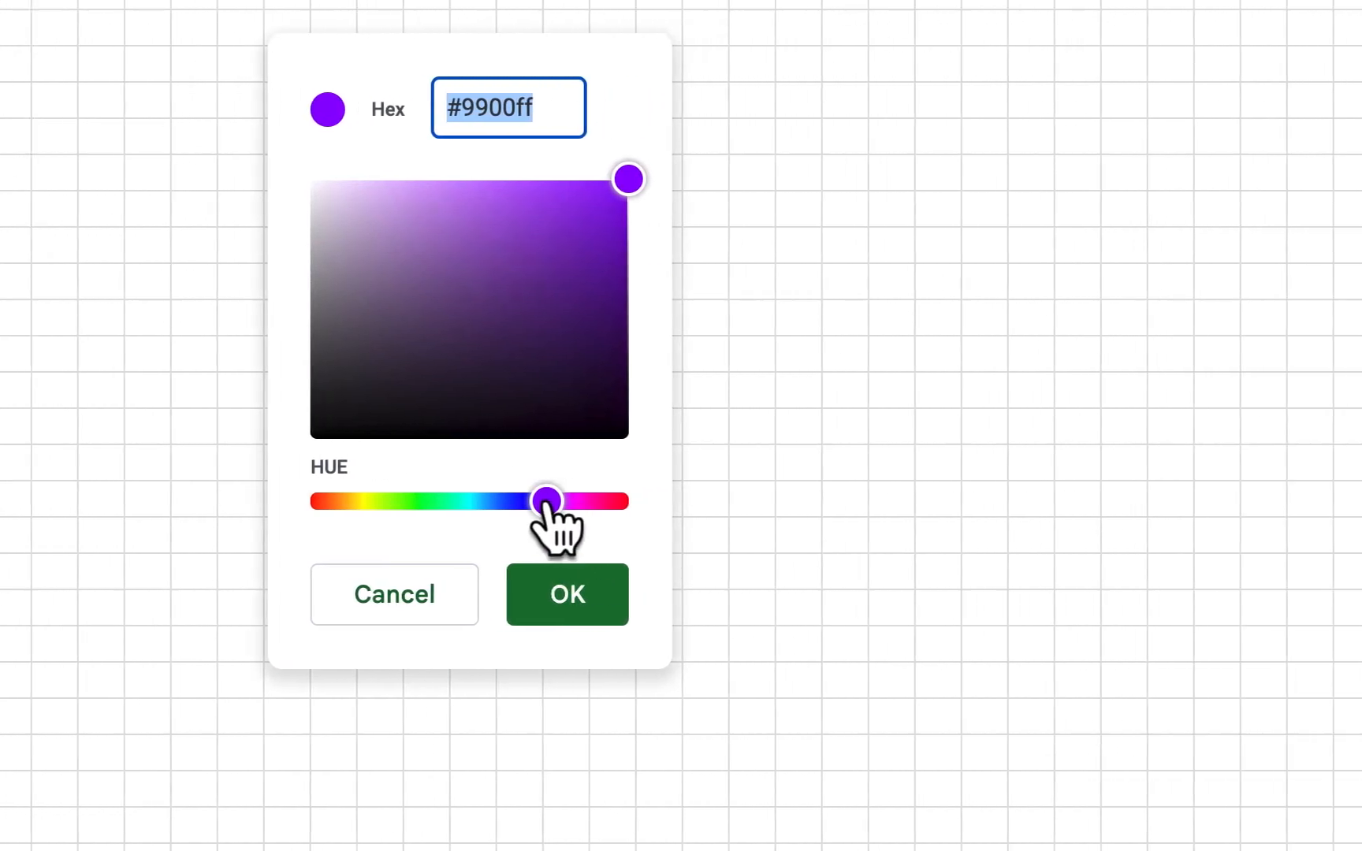
drag(965, 501, 977, 501)
drag(548, 503, 546, 503)
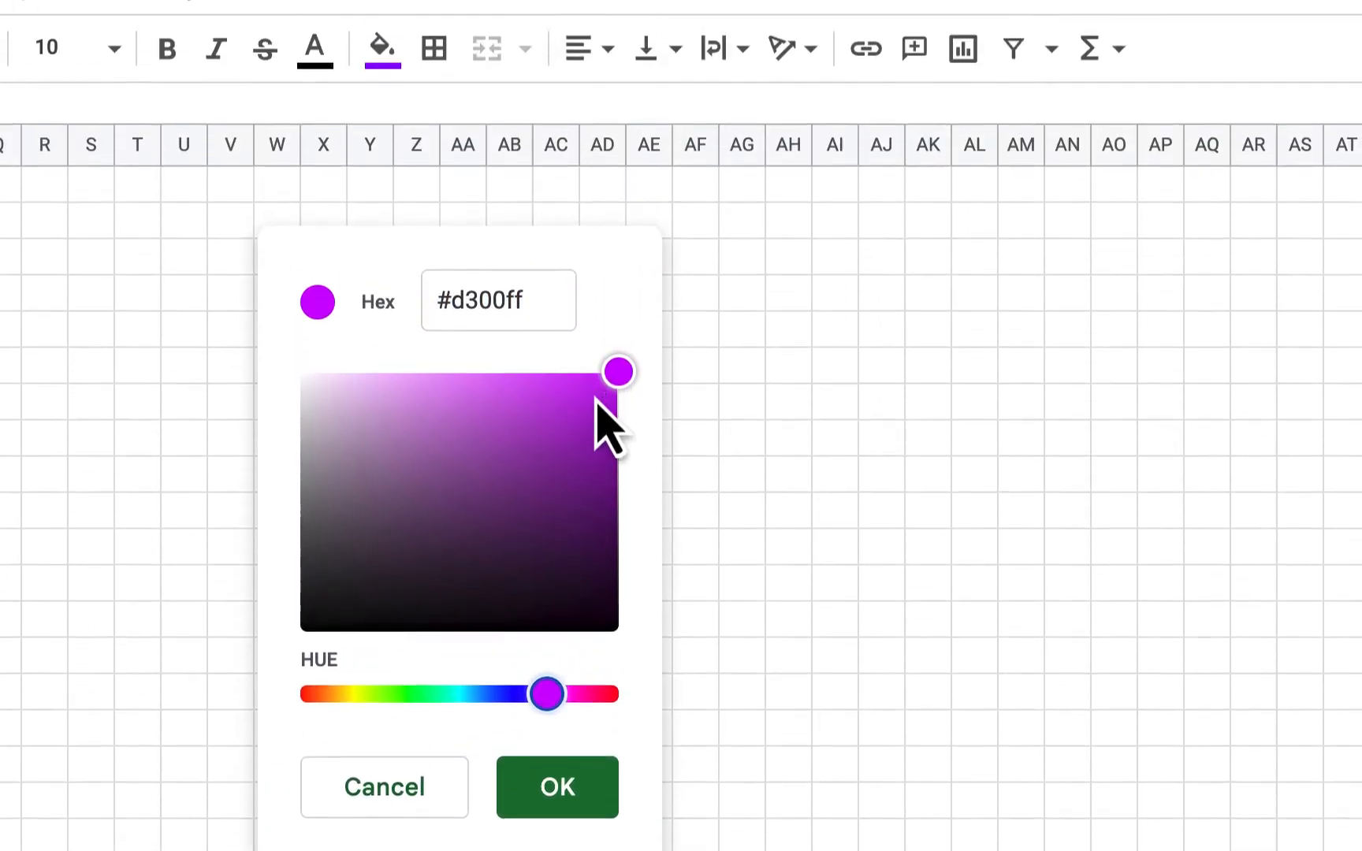
click(597, 201)
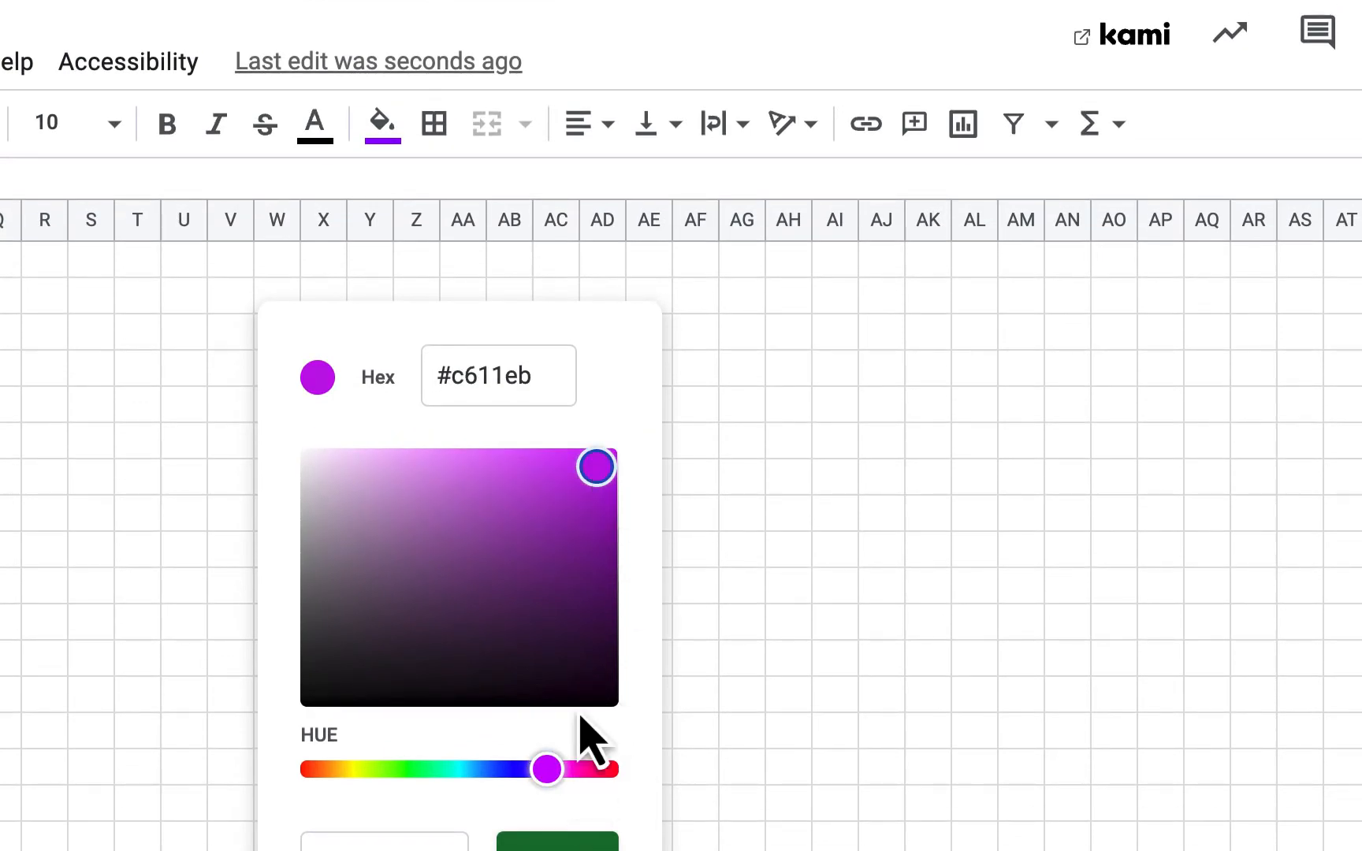
drag(596, 480, 506, 501)
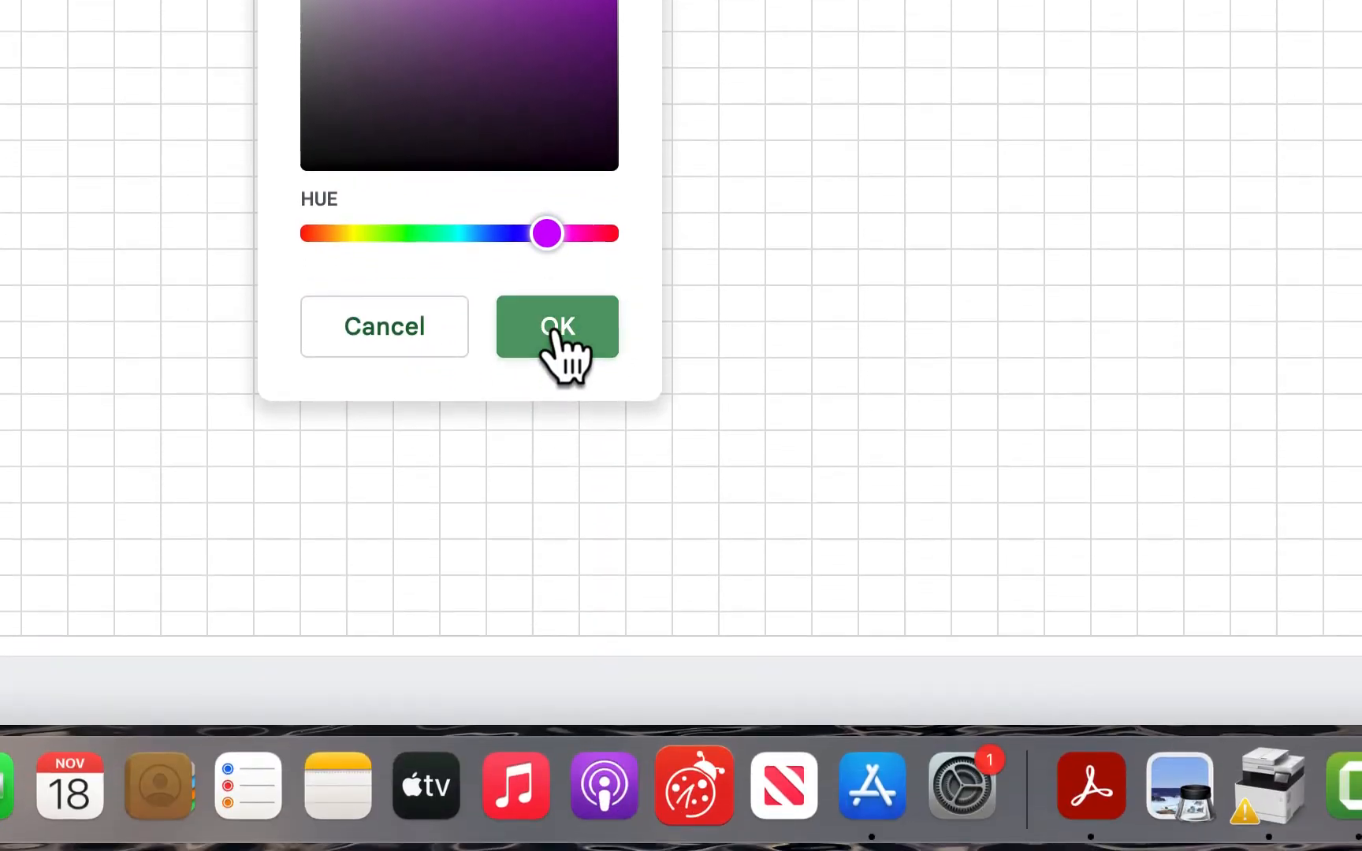
click(558, 841)
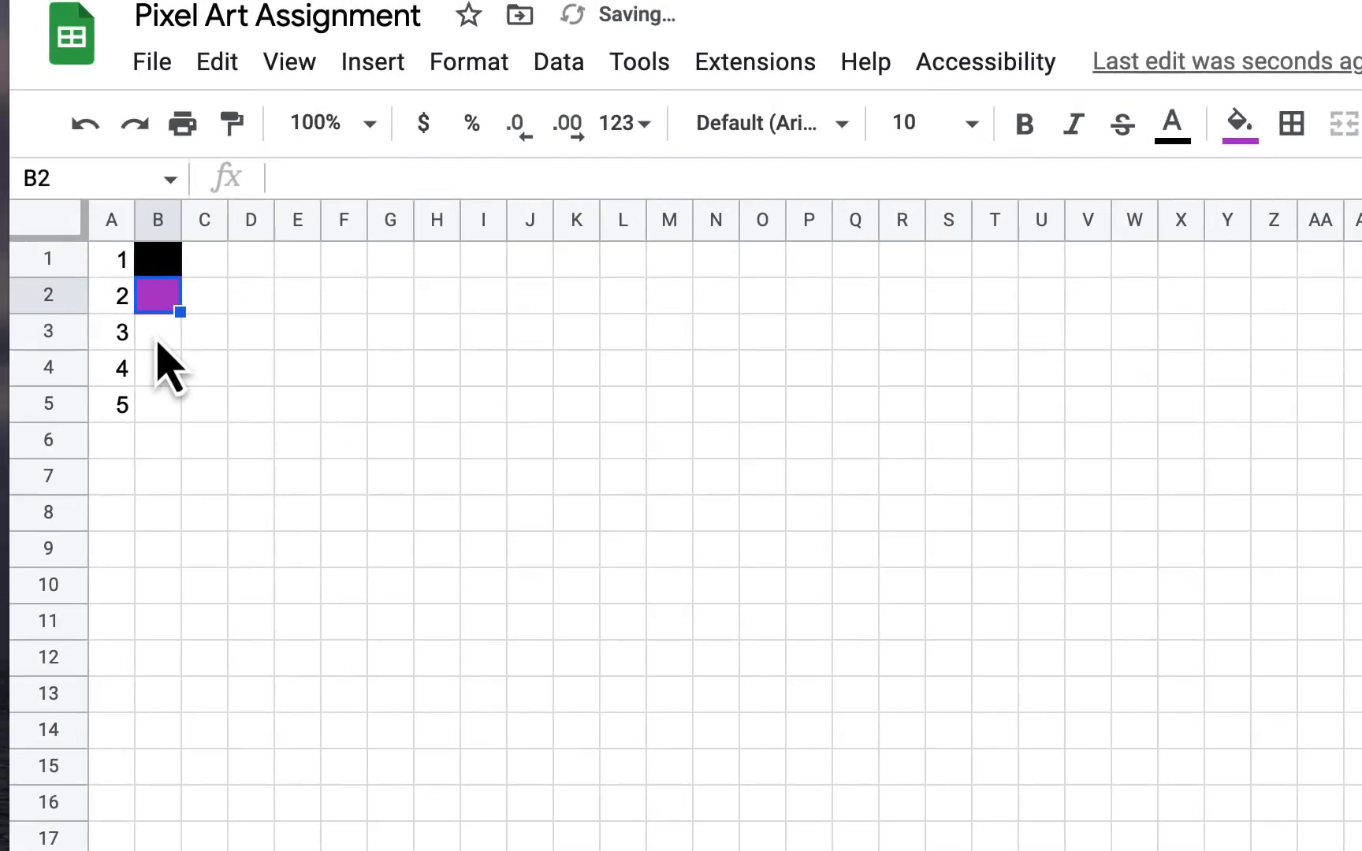
Fill cell B3, beside number 3, with a light pink preset colour.
click(157, 341)
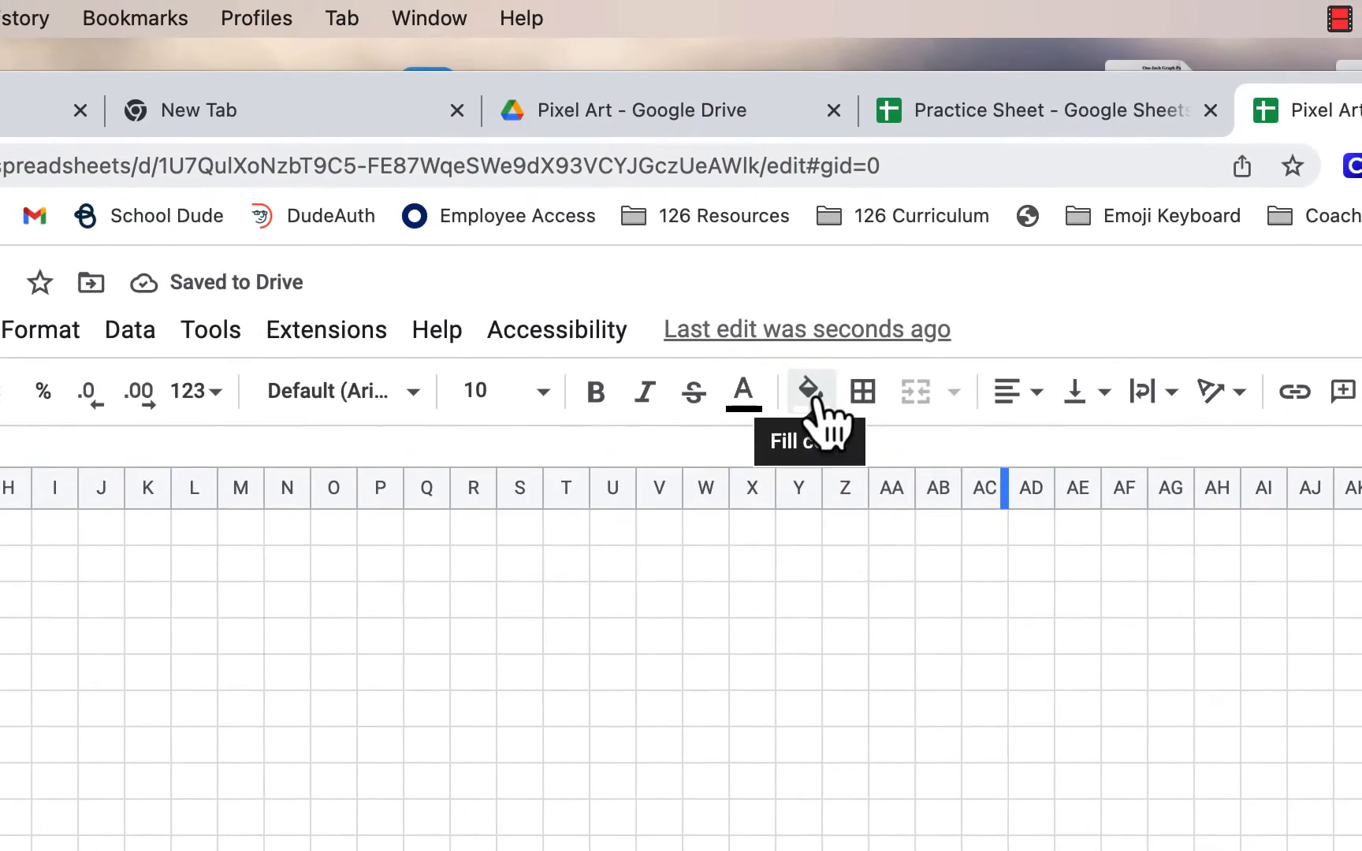
click(1238, 122)
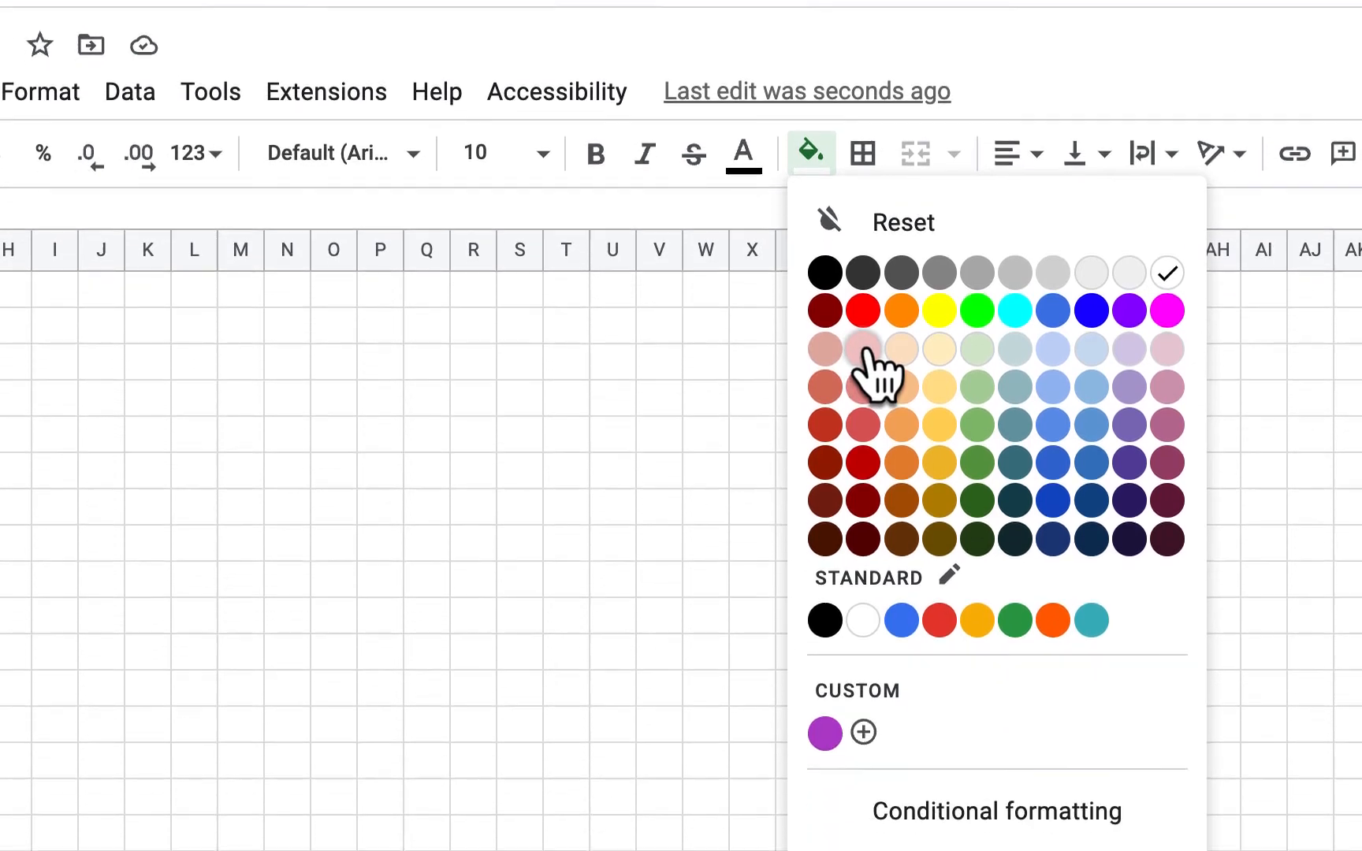
click(867, 350)
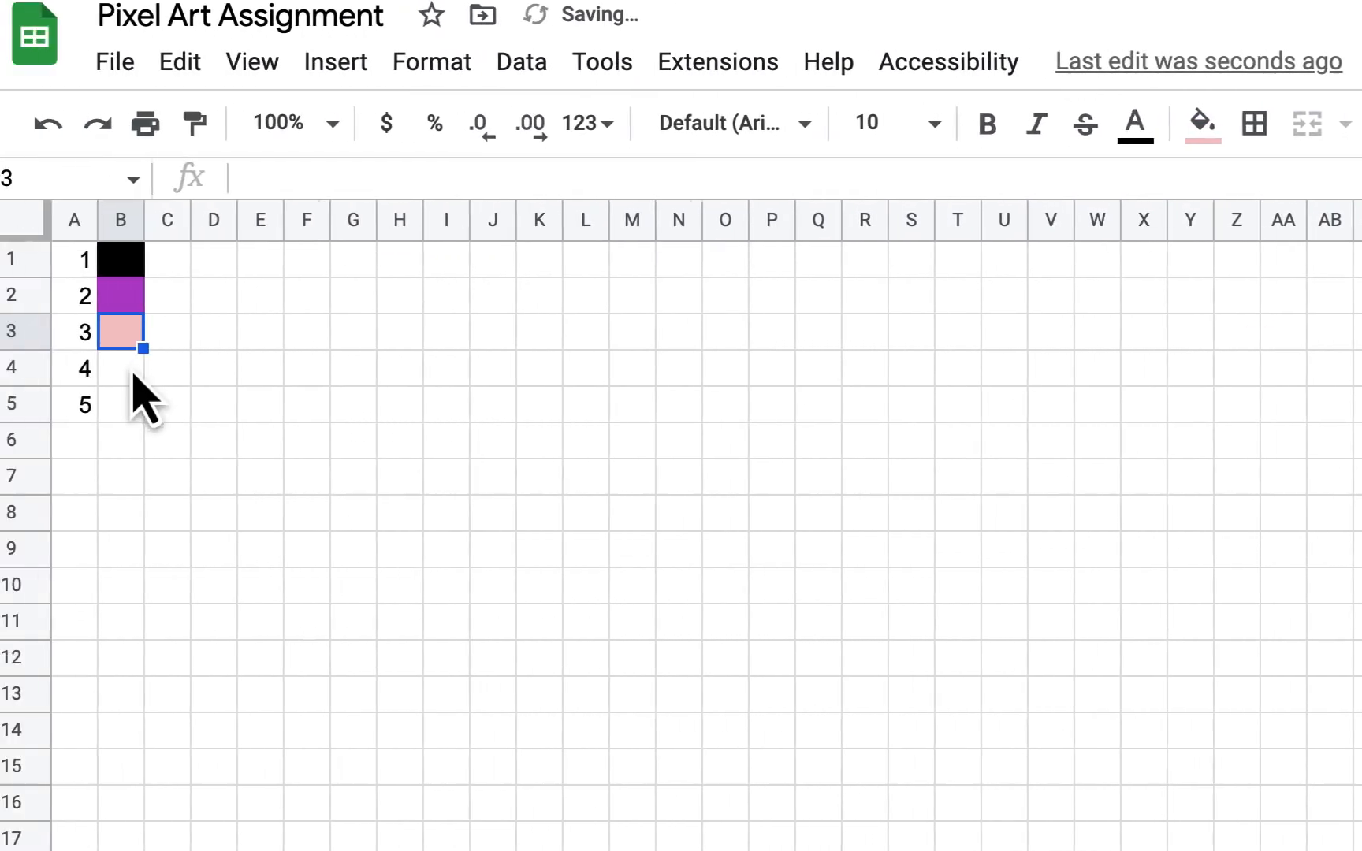
Fill cell B4, beside number 4, with yellow.
click(161, 370)
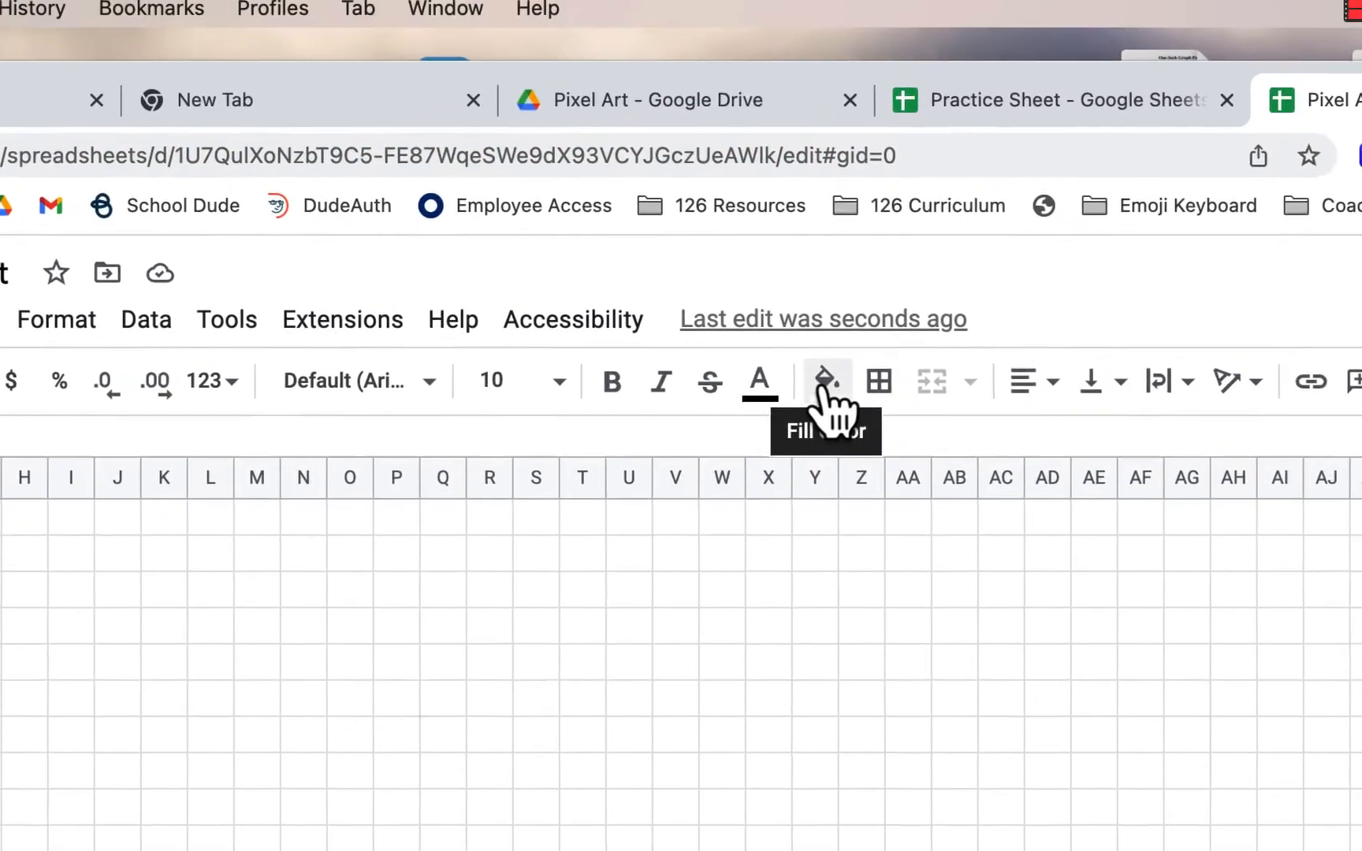
click(1239, 122)
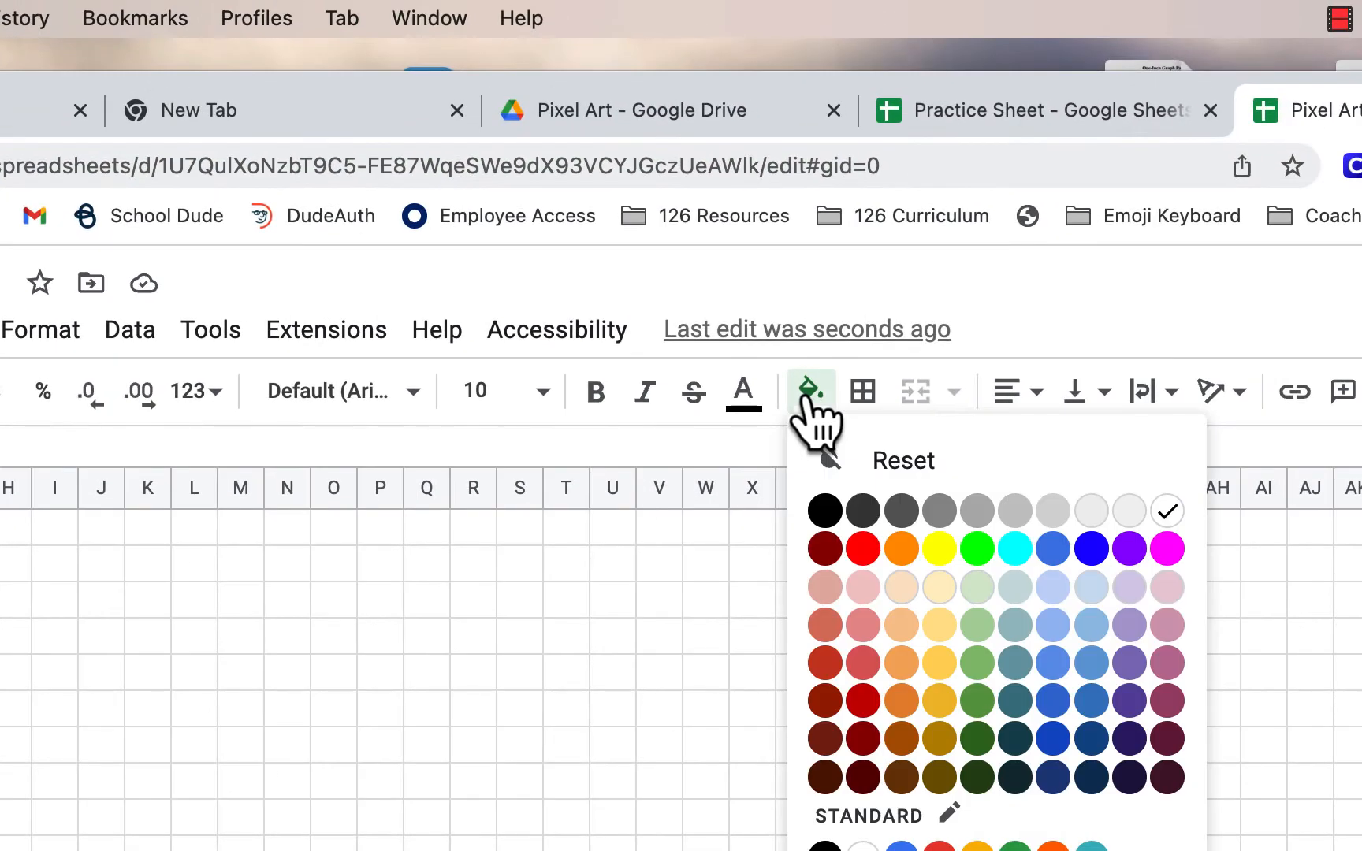
click(828, 548)
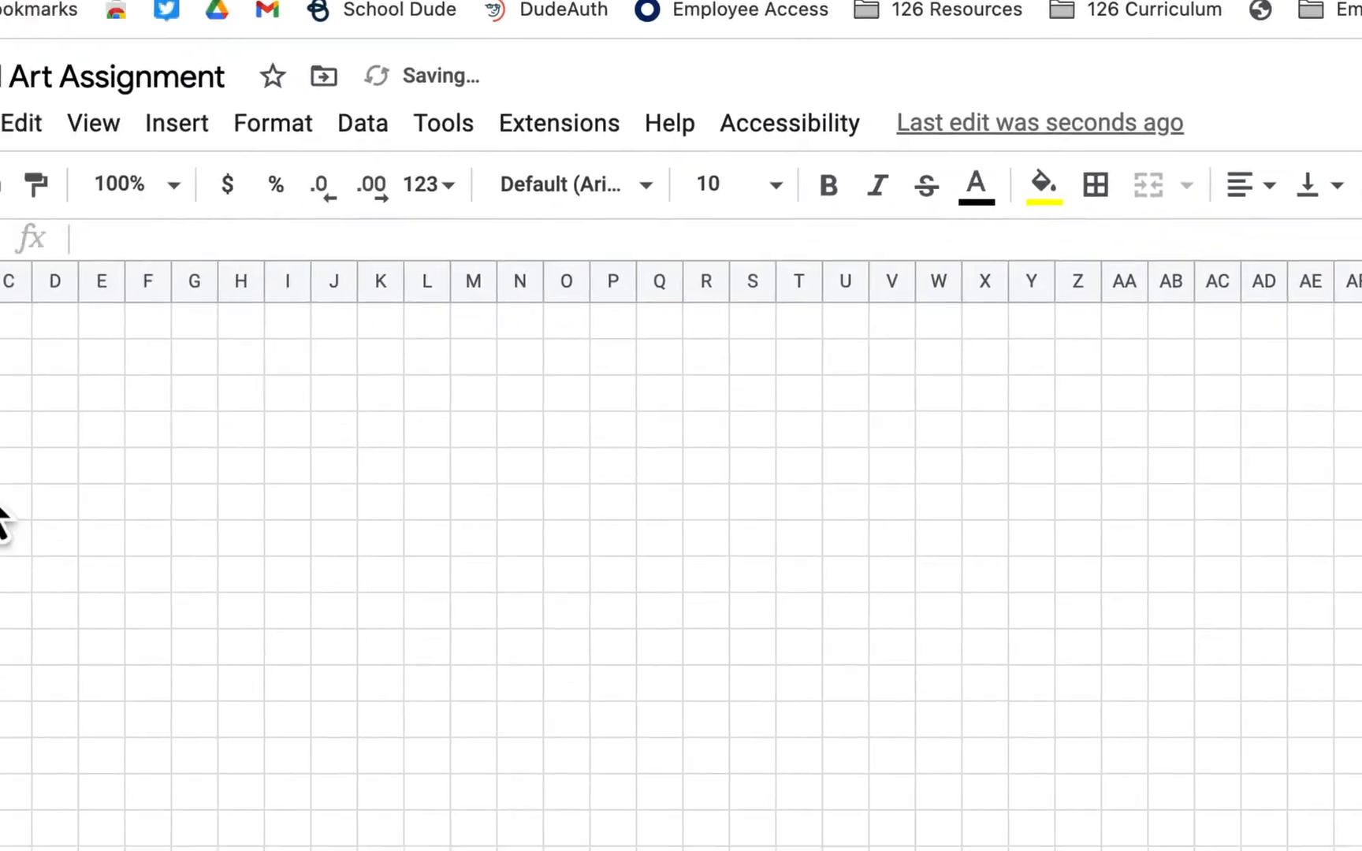
Fill cell B5, beside number 5, with a medium gray preset colour.
click(158, 403)
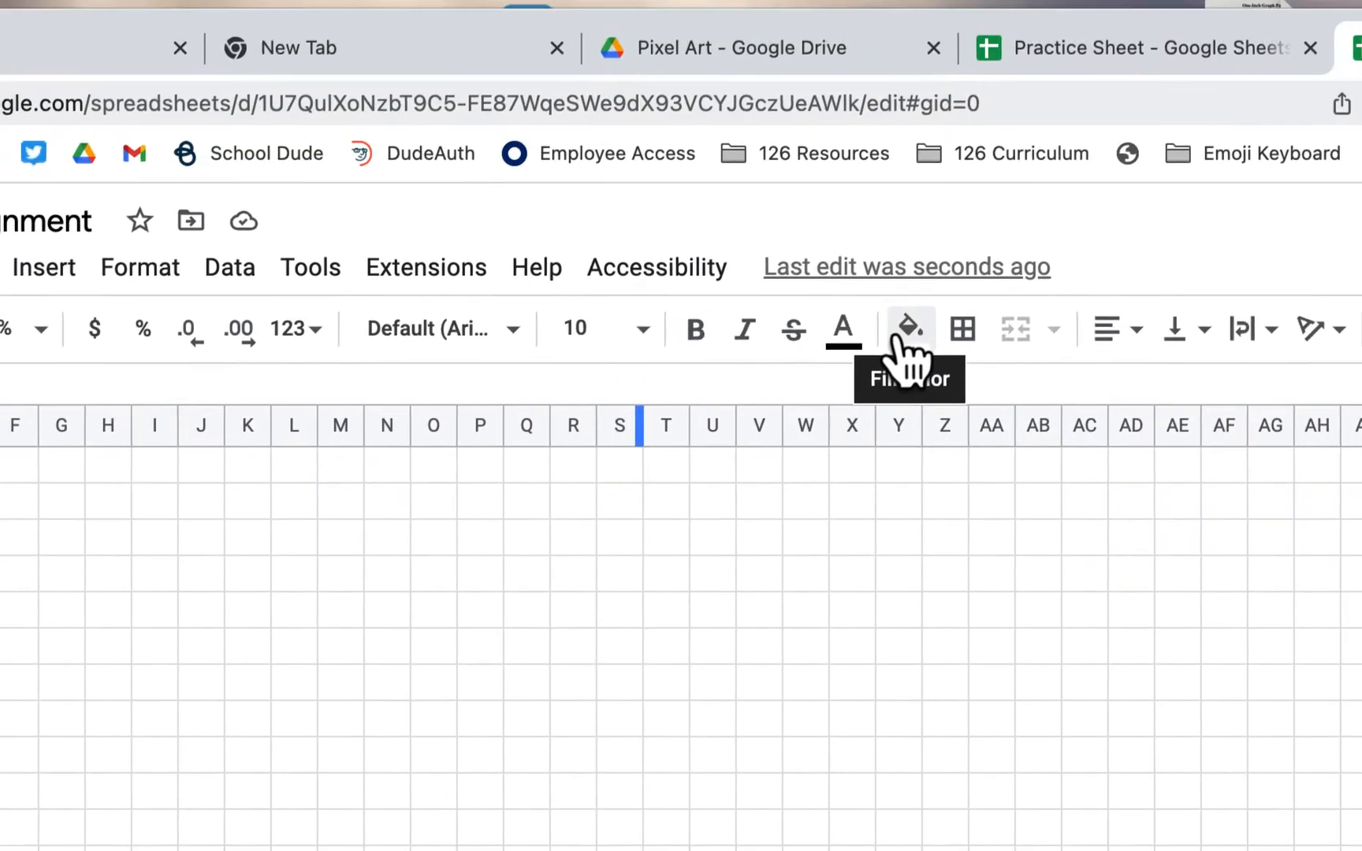
click(904, 331)
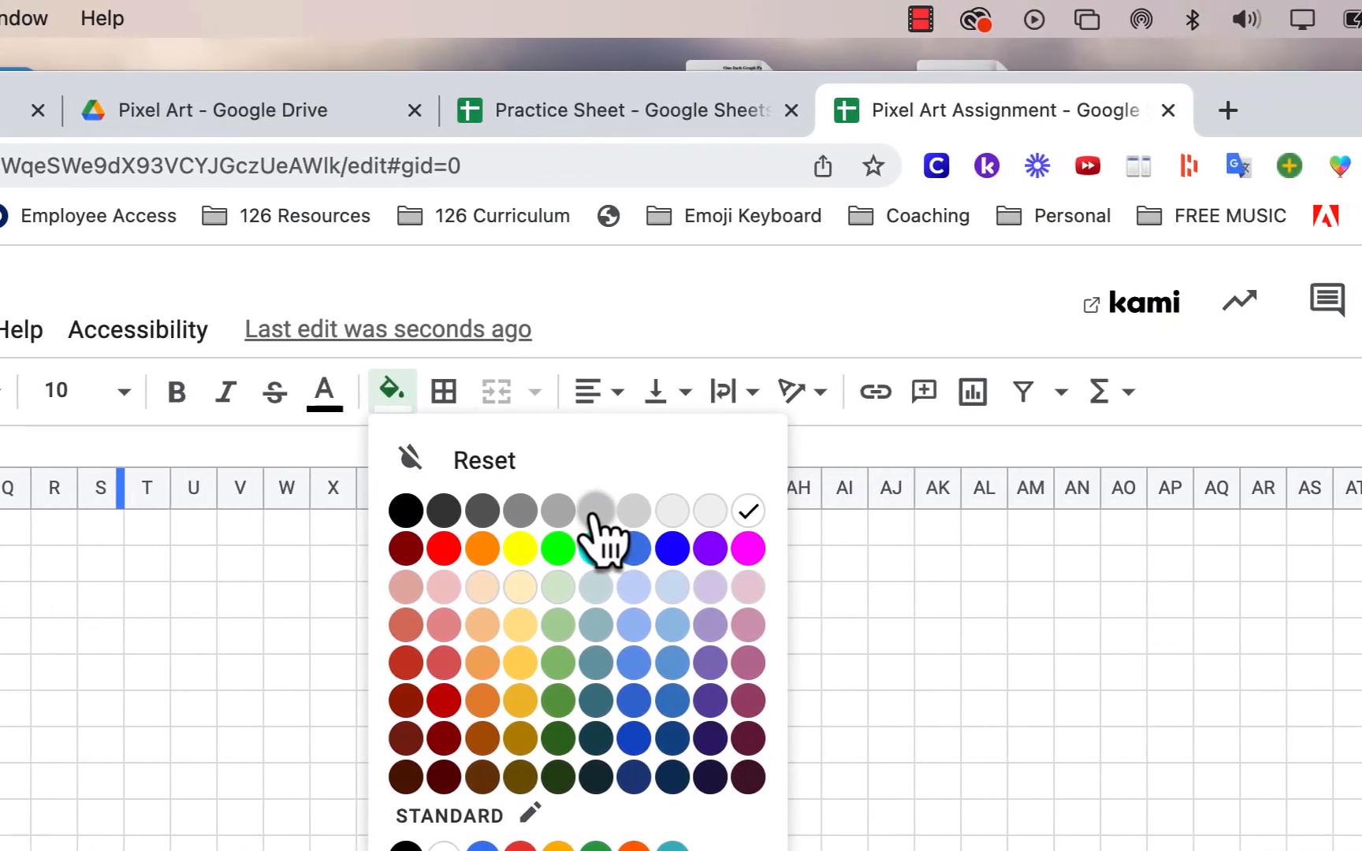
click(543, 514)
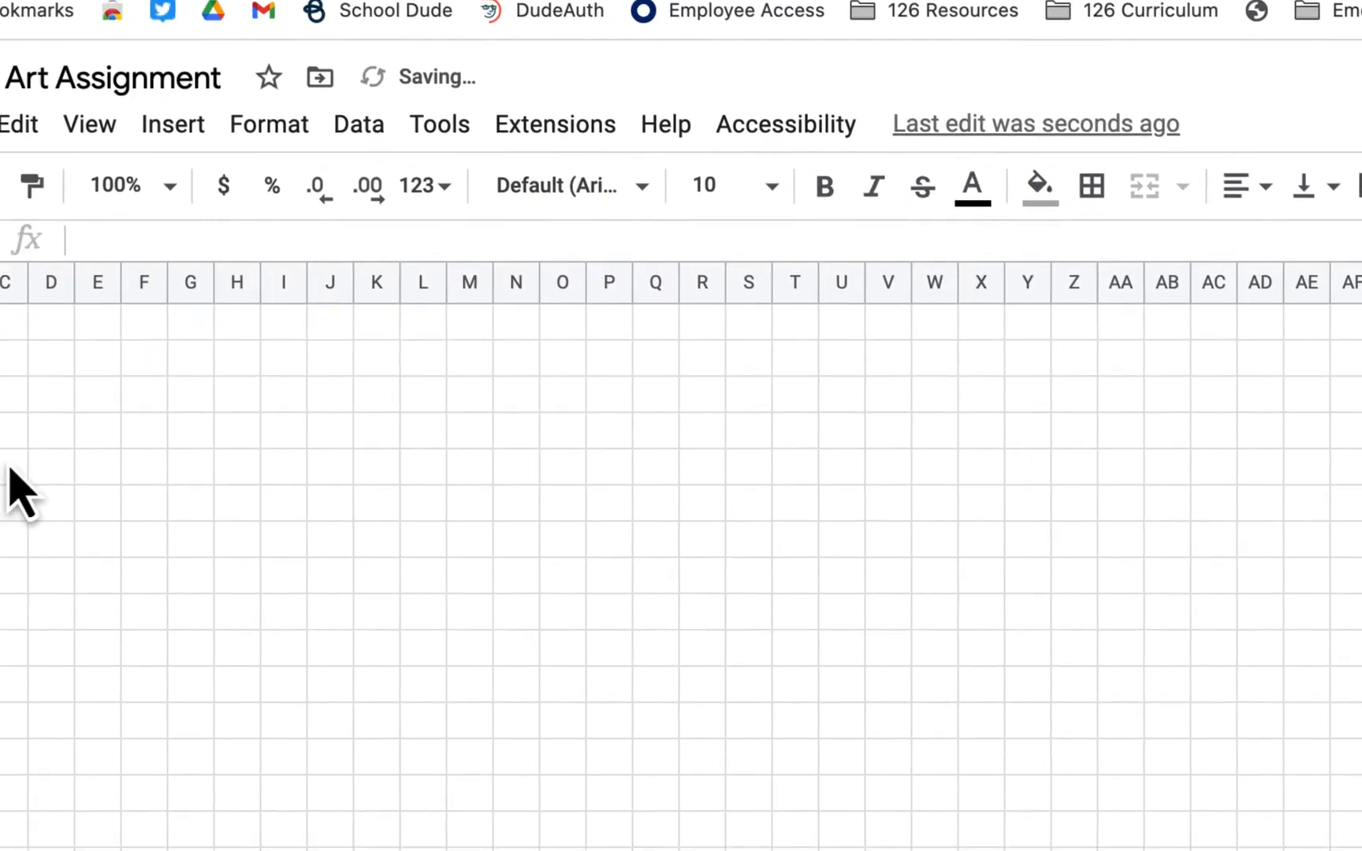
click(206, 404)
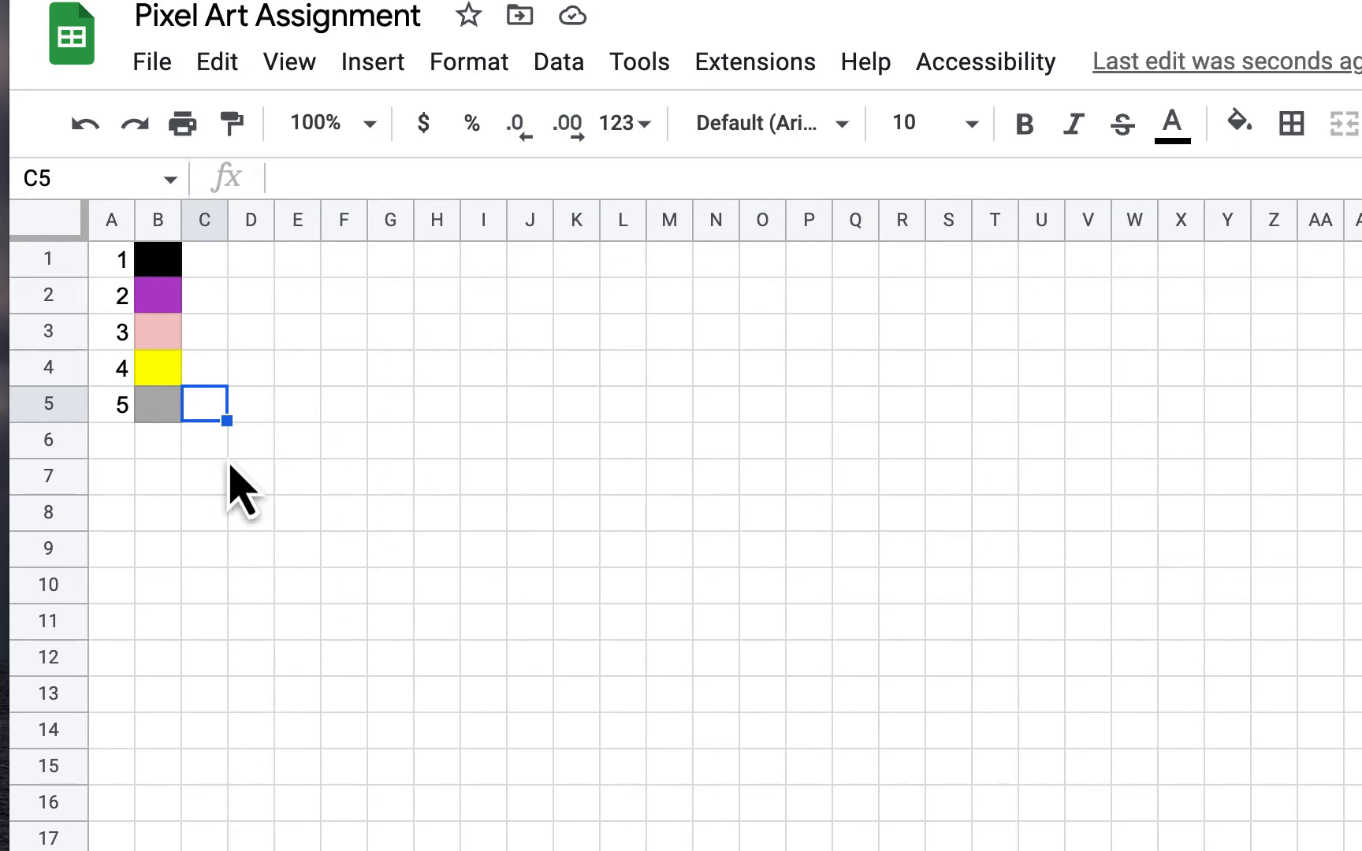
Extend the colour key with number 6 in cell A6 and fill cell B6 beside it with a light green preset.
click(123, 447)
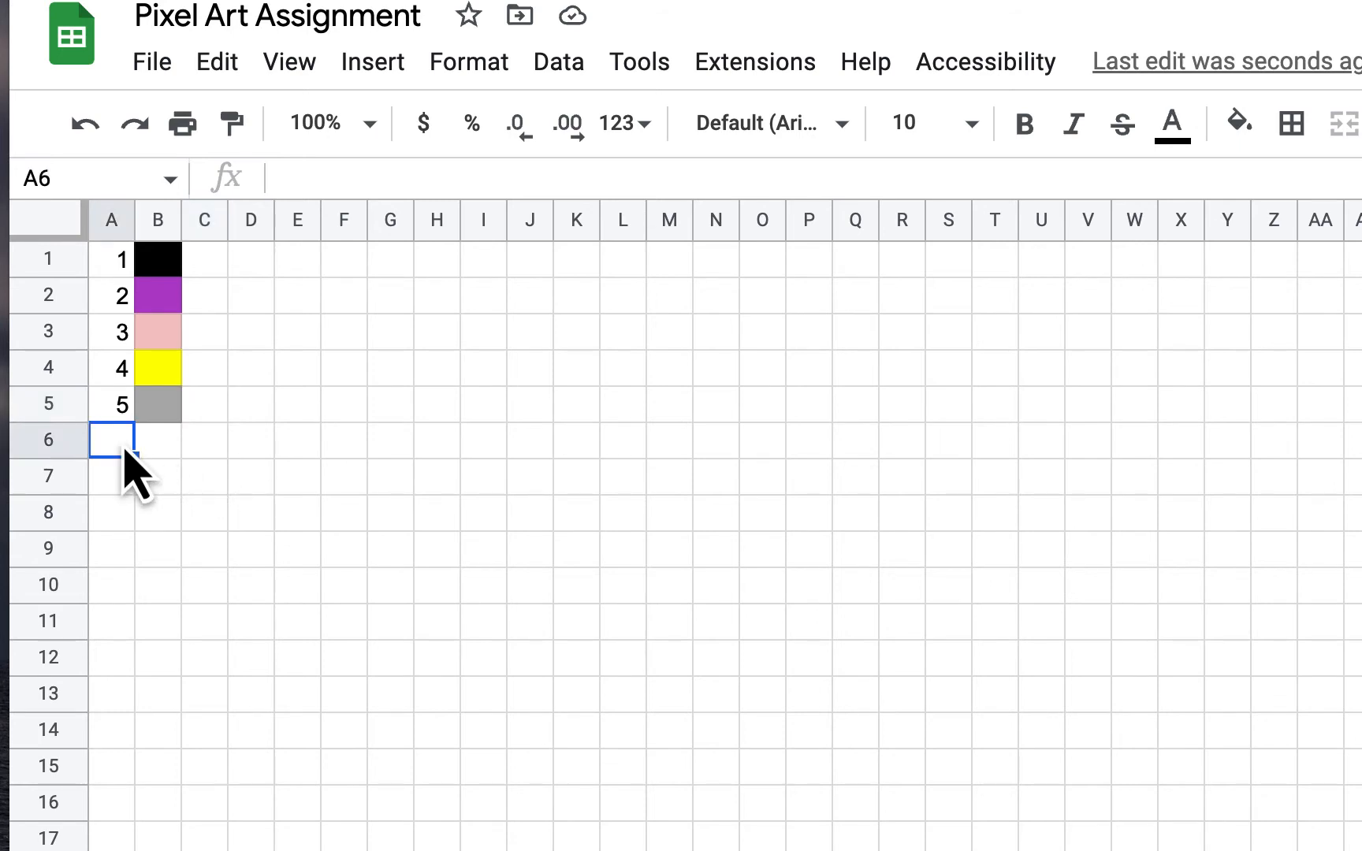
double_click(124, 448)
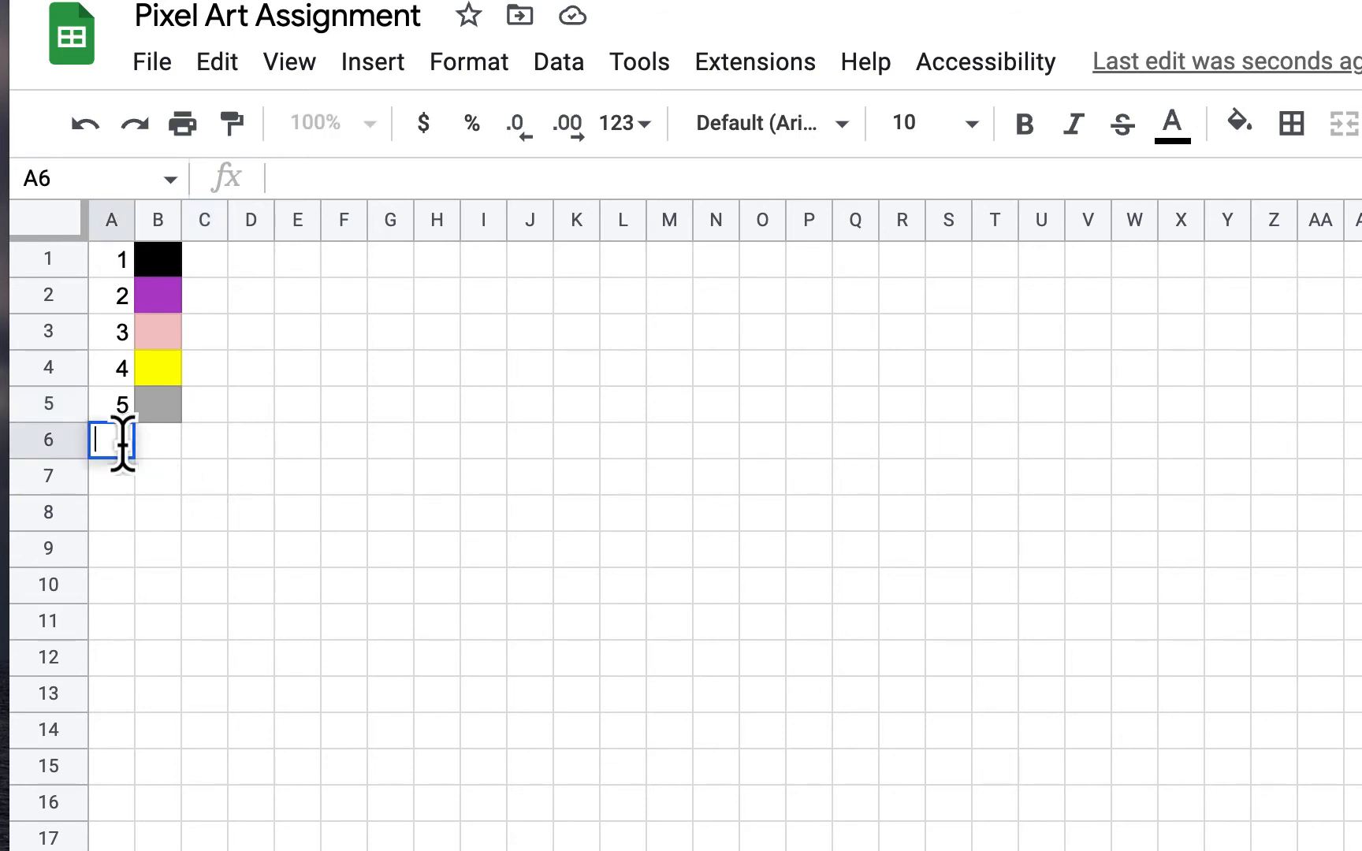
text(6)
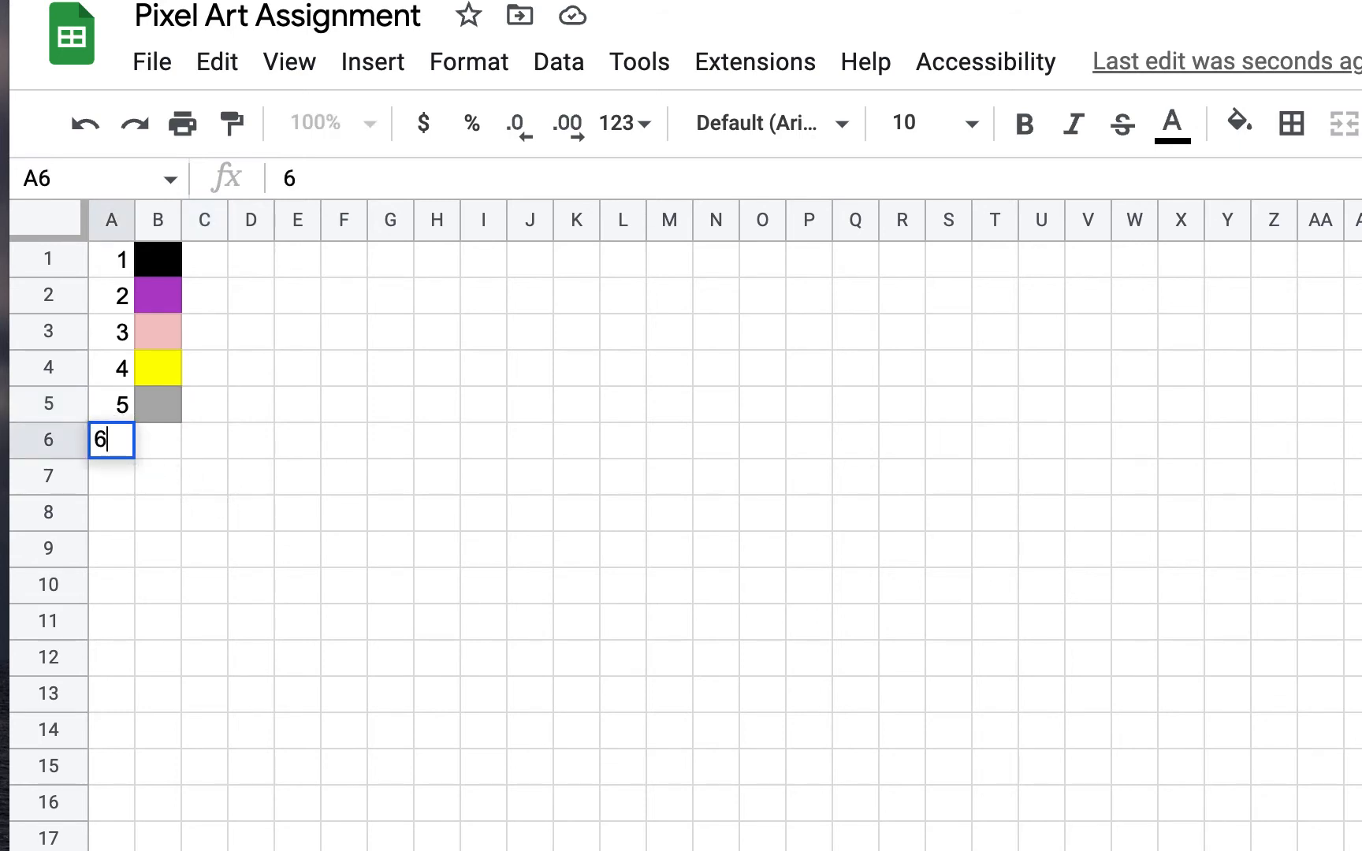
click(163, 455)
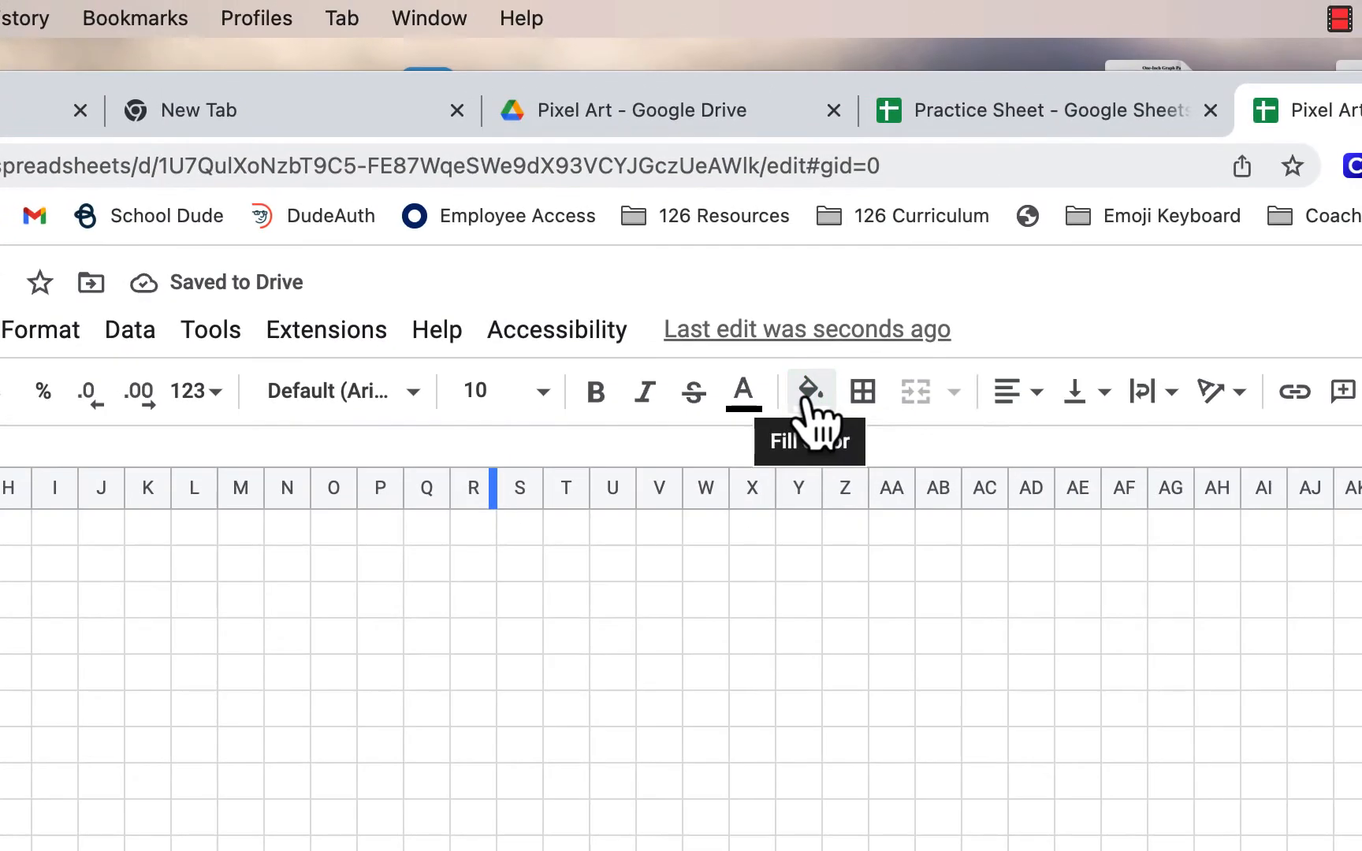
click(1221, 130)
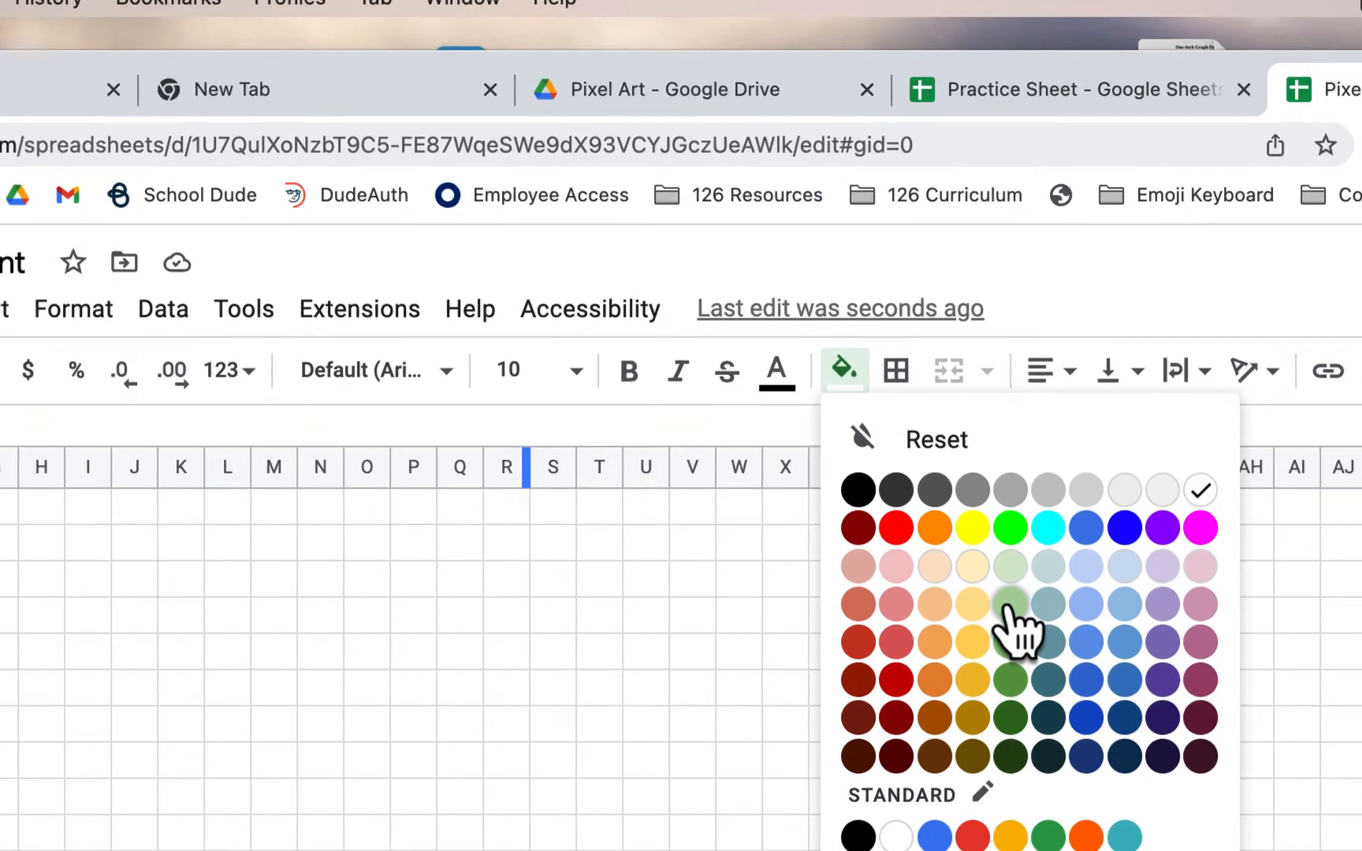
click(978, 627)
click(147, 707)
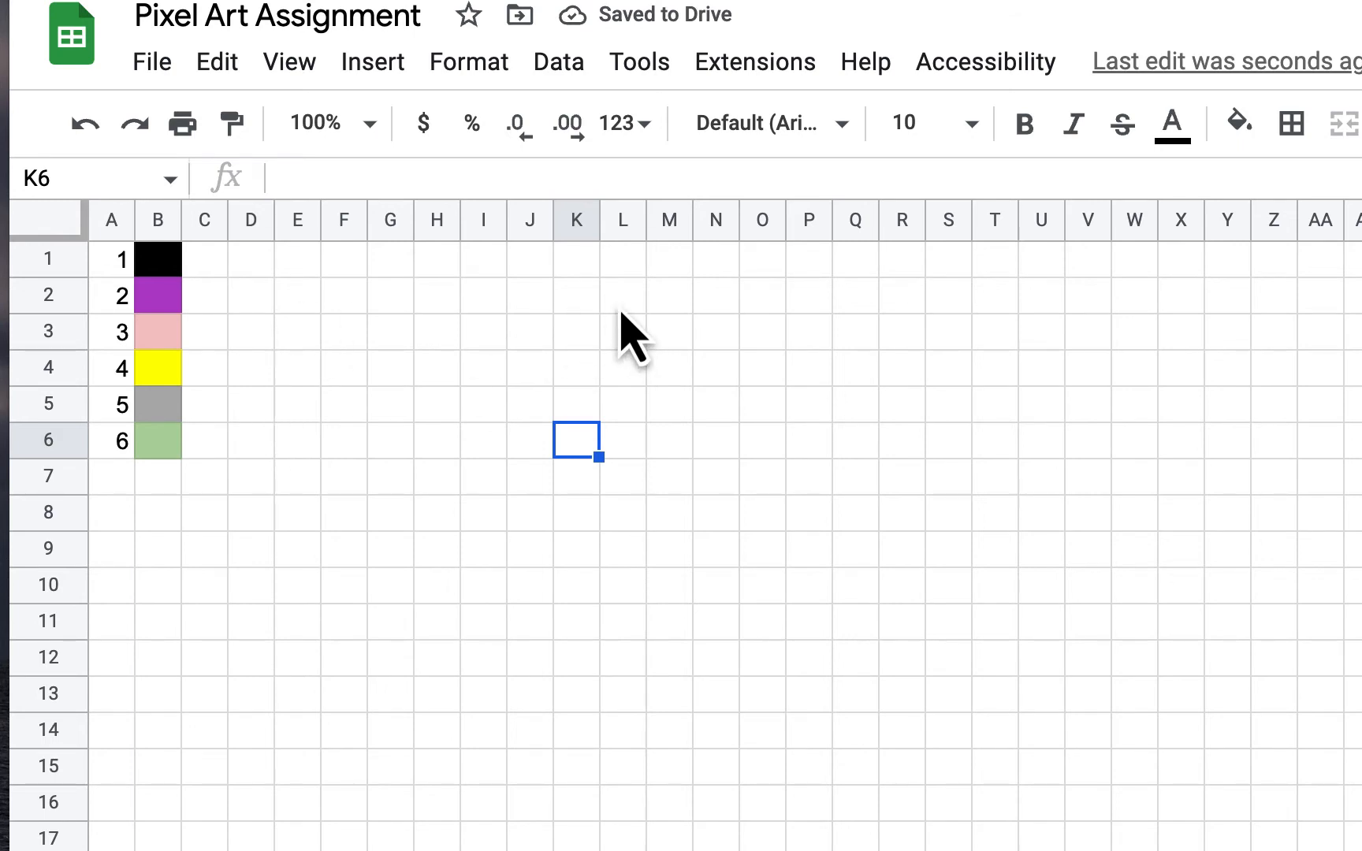
Select the drawing area beside the colour key, covering the range C1:AZ115.
scroll(963, 494, down, 1)
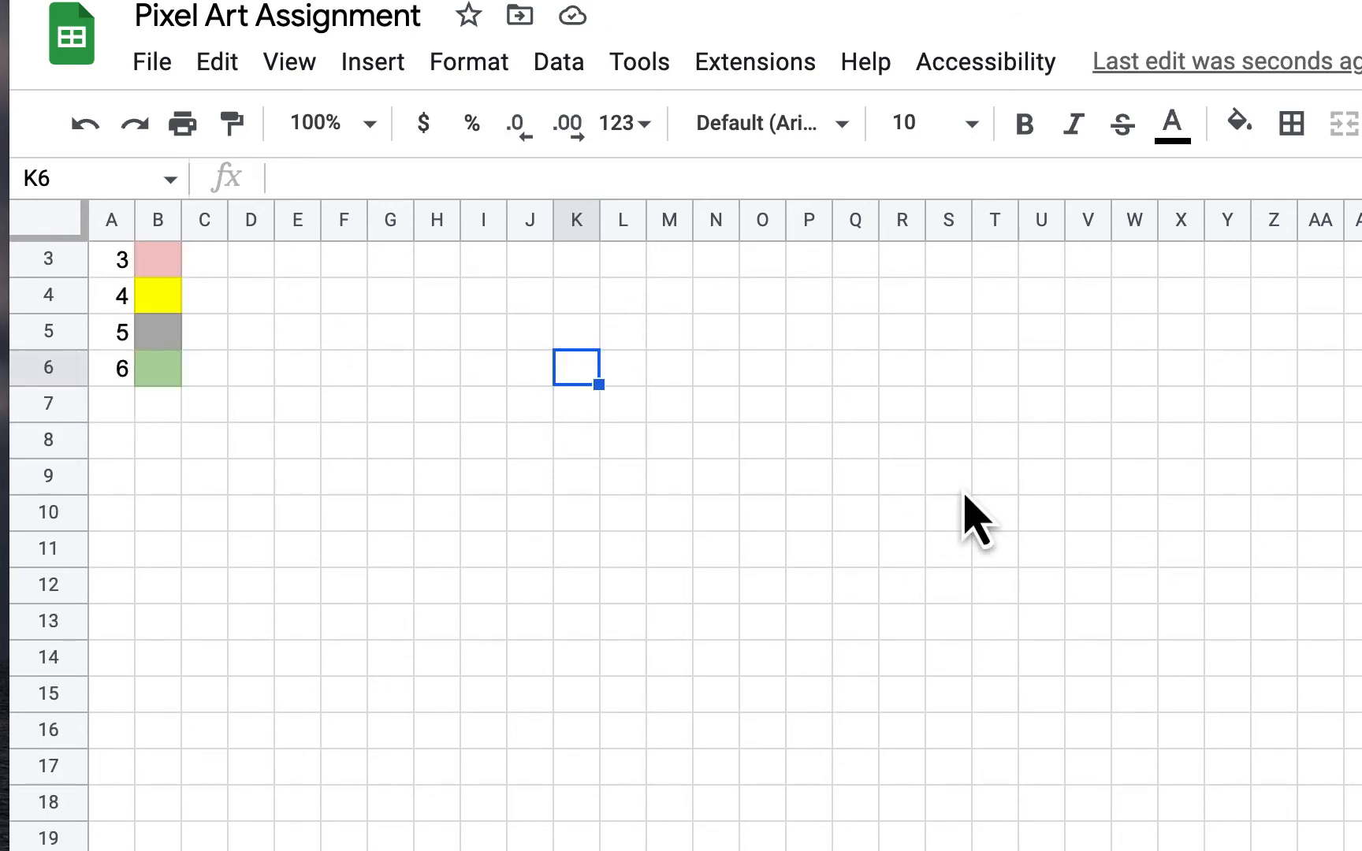
scroll(964, 496, up, 1)
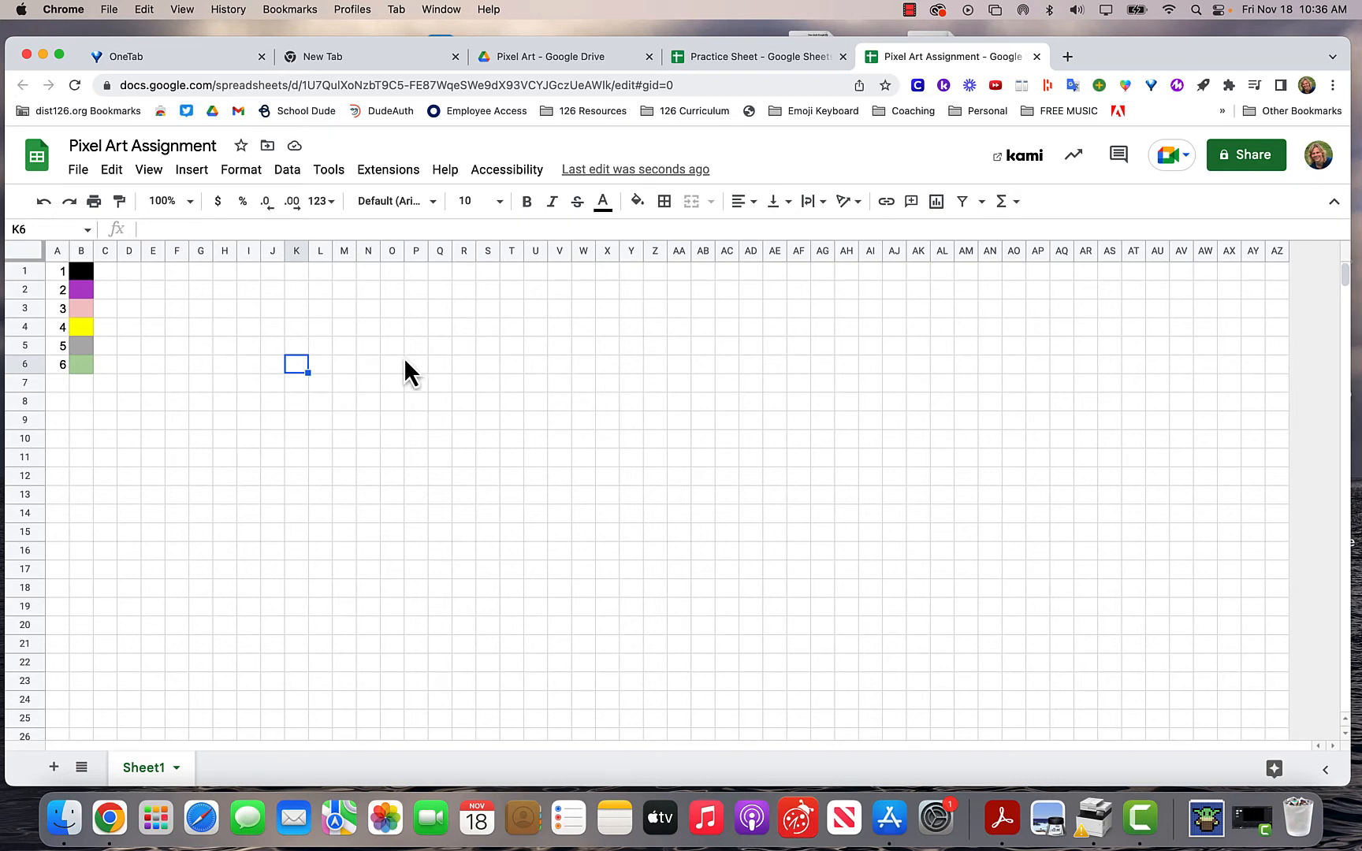
click(107, 276)
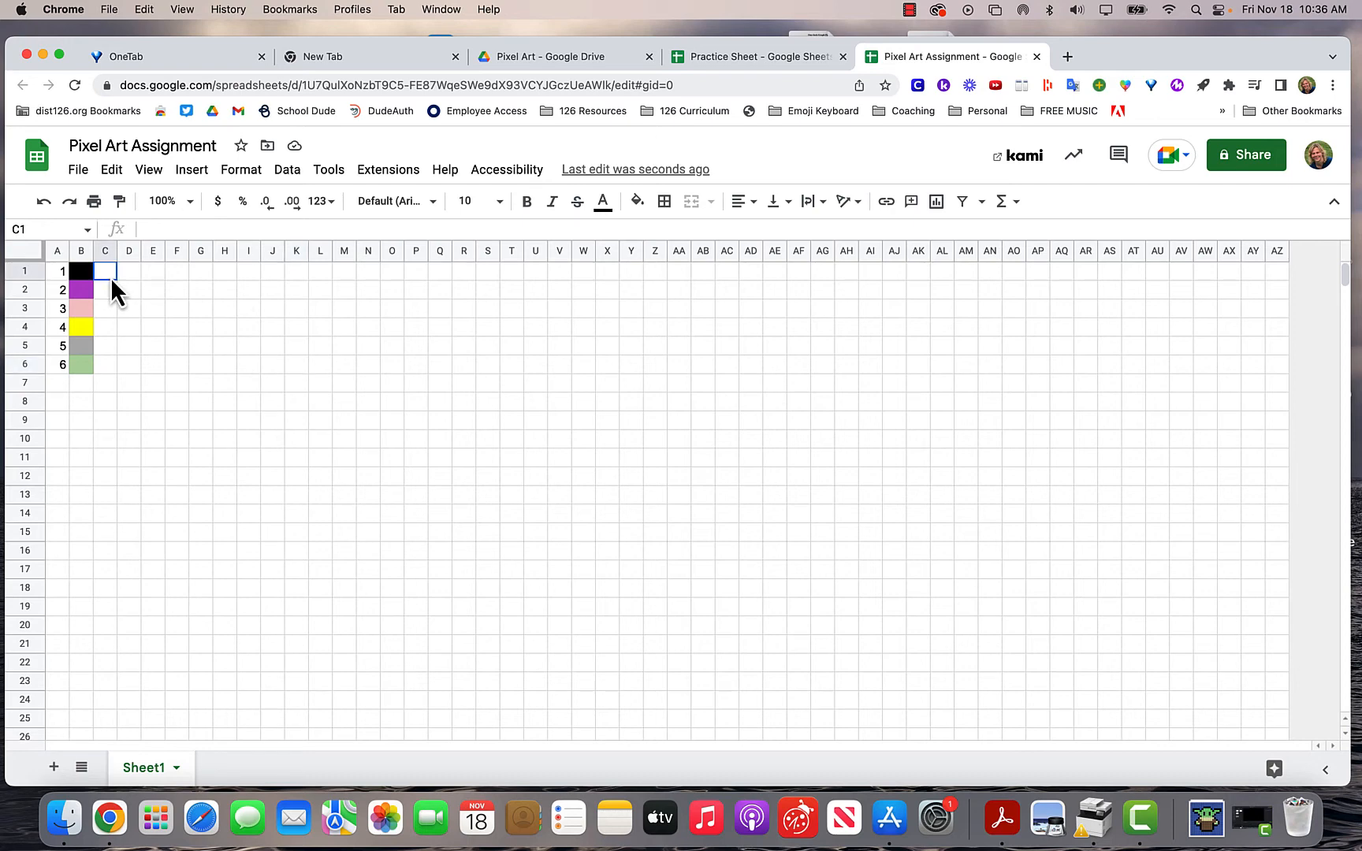
drag(110, 277, 1270, 730)
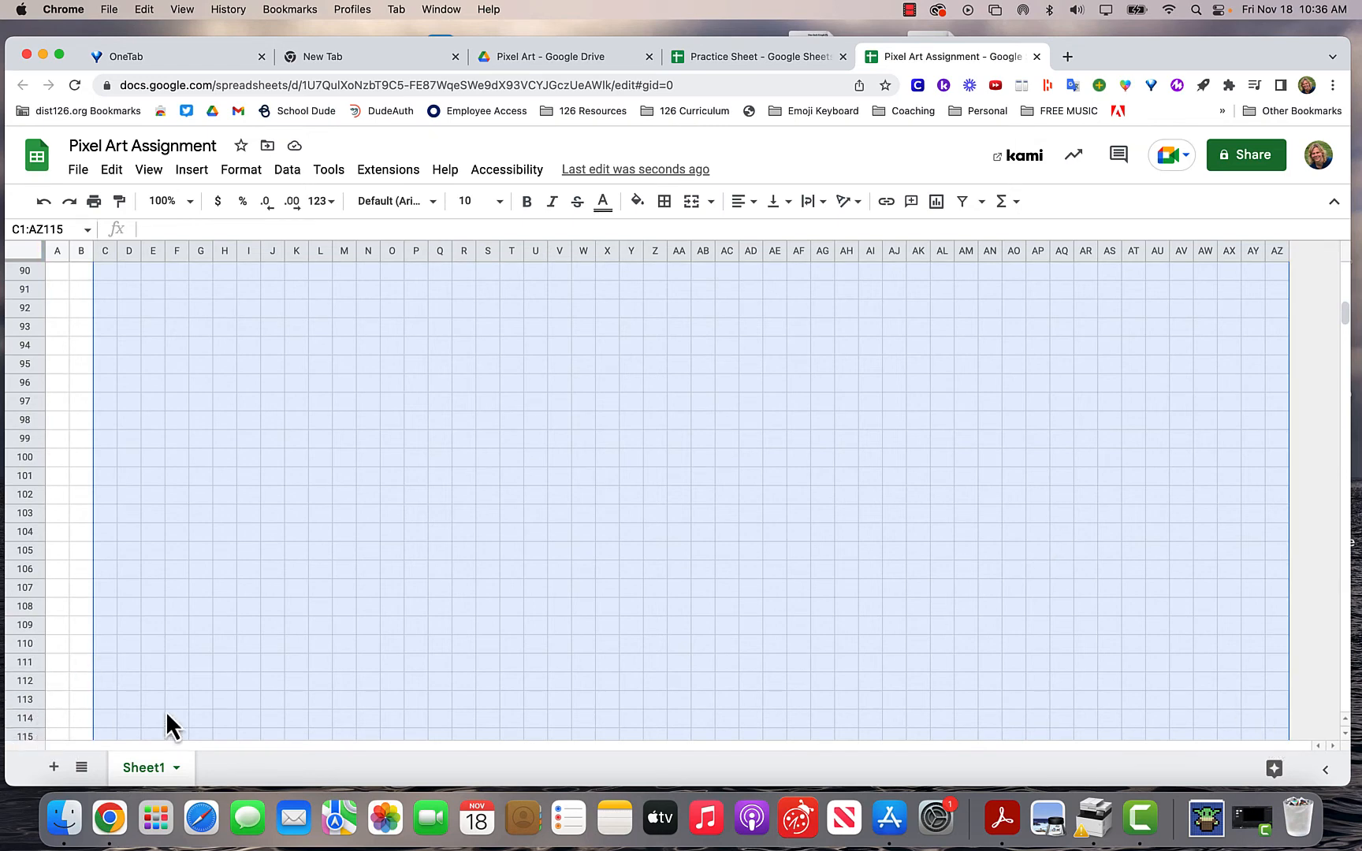
scroll(610, 599, up, 20)
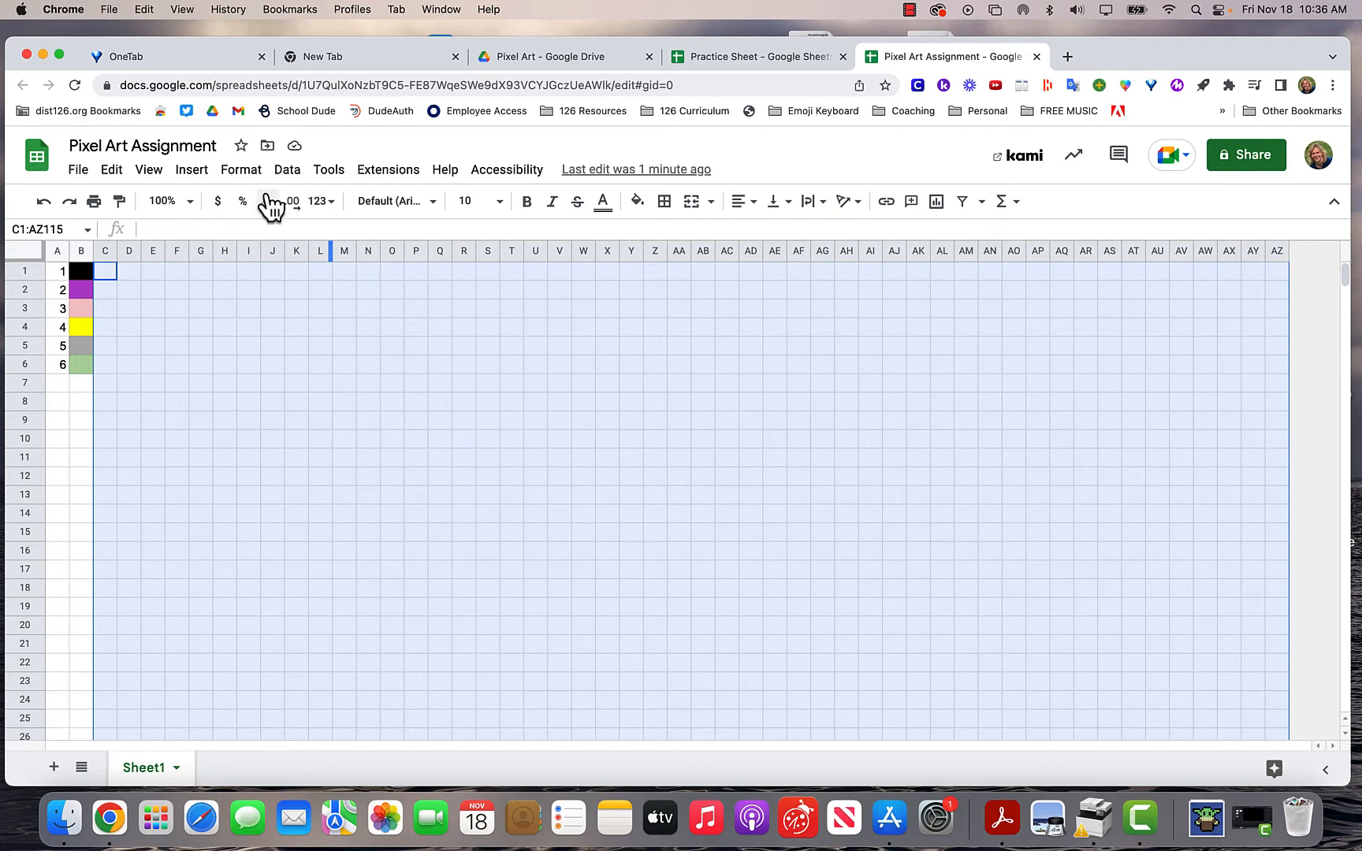
Open conditional formatting for the selected range and delete the existing "Cell is not empty" rule.
click(241, 171)
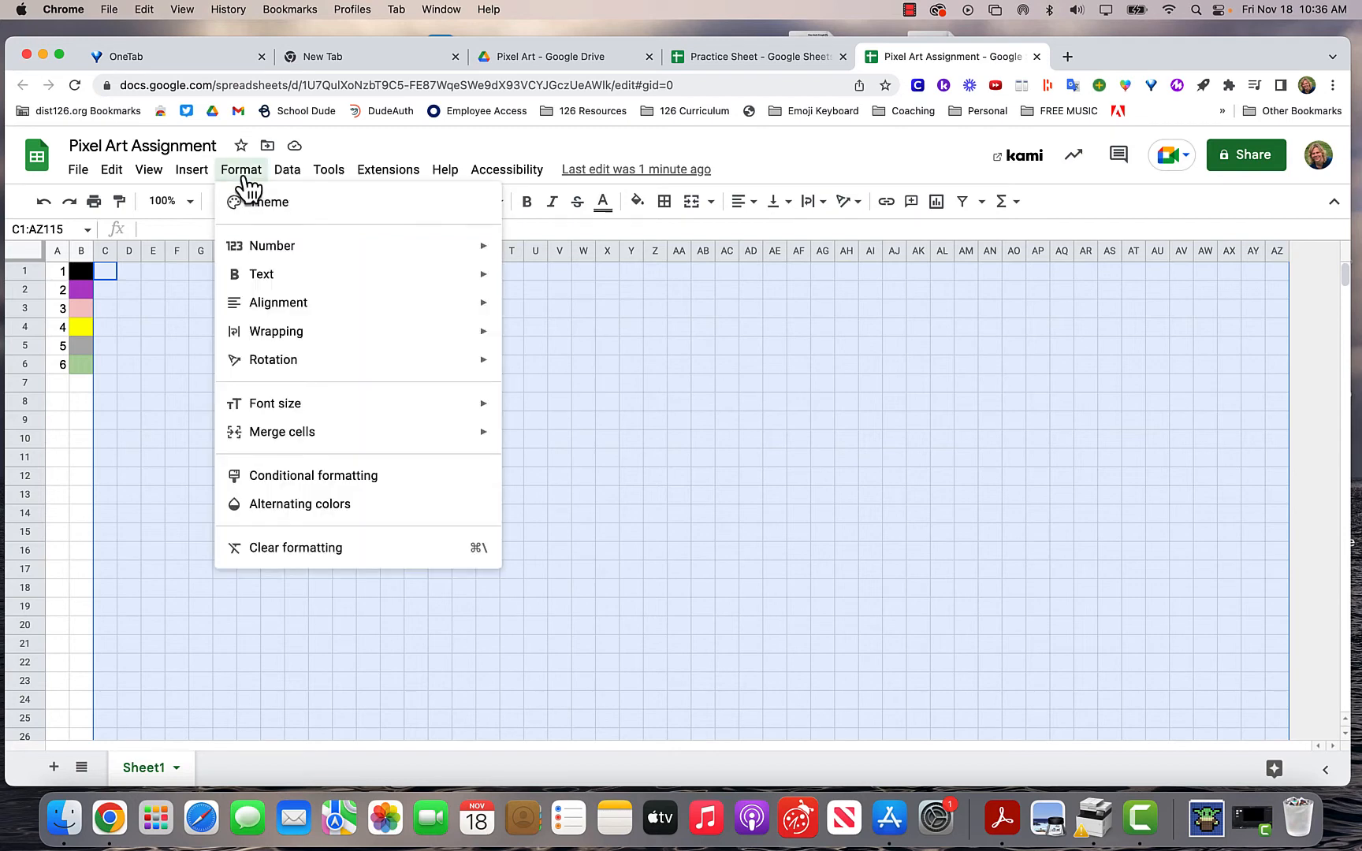
click(297, 480)
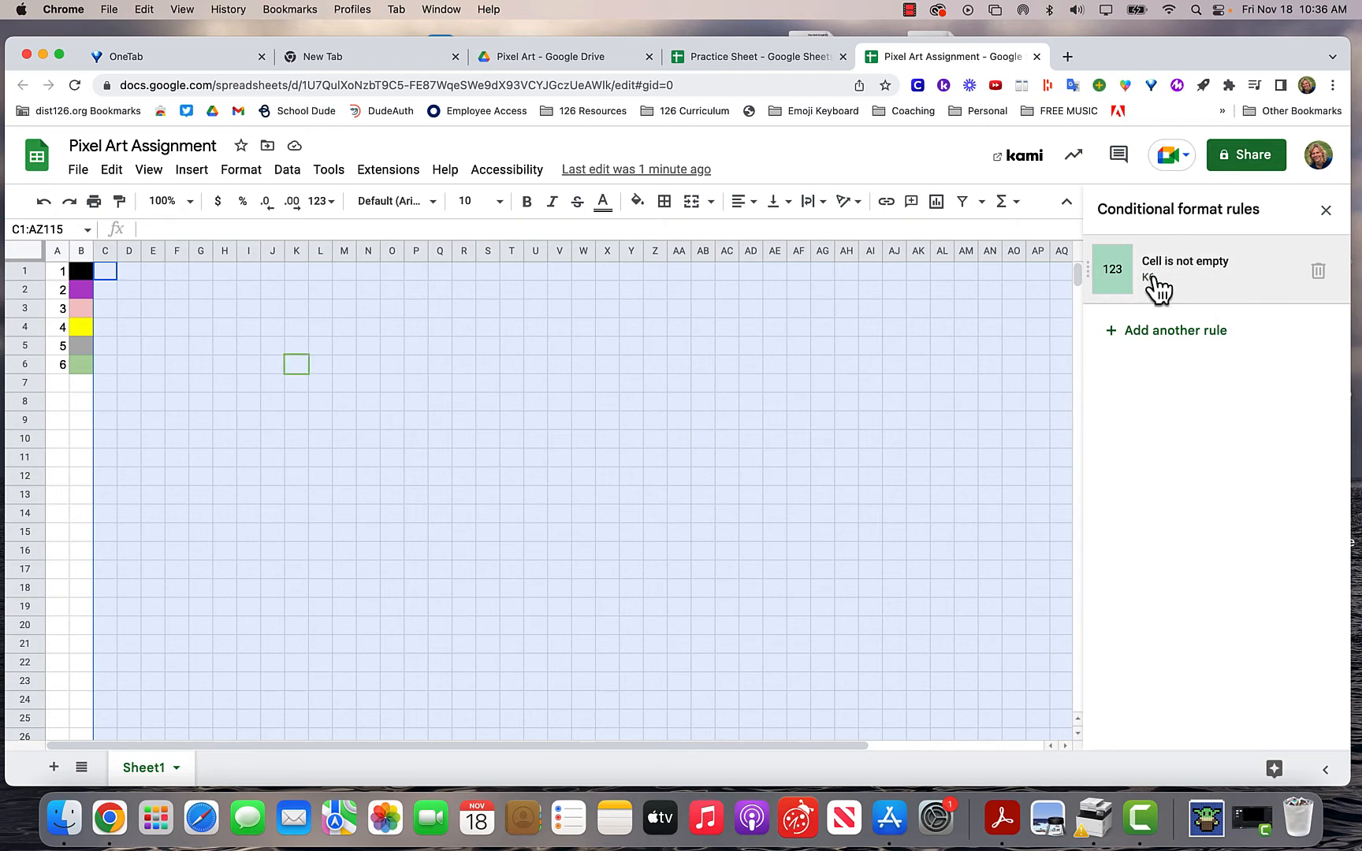
click(1317, 271)
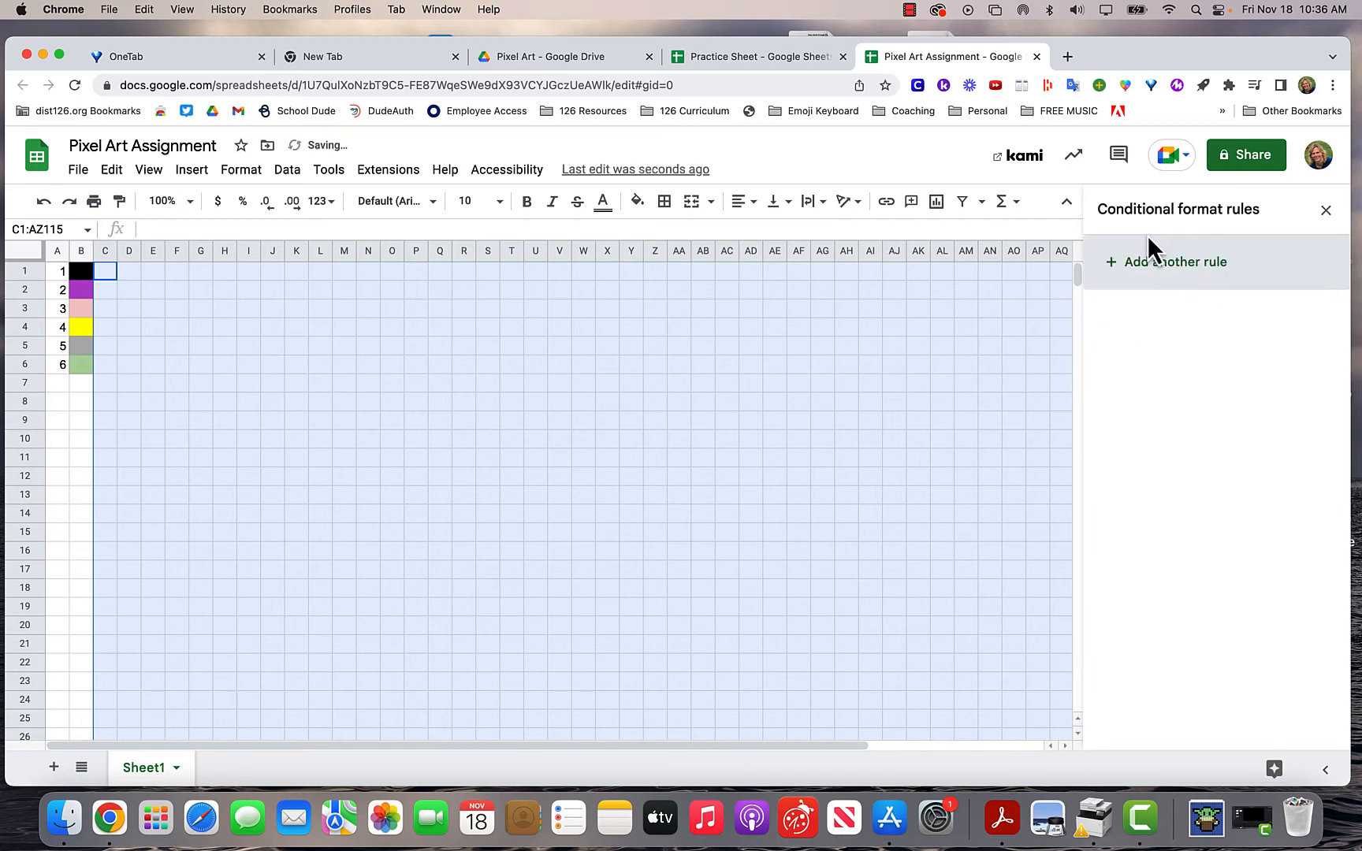
Add a conditional format rule for C1:AZ115 with the condition "Is equal to" and the value 1.
click(1164, 268)
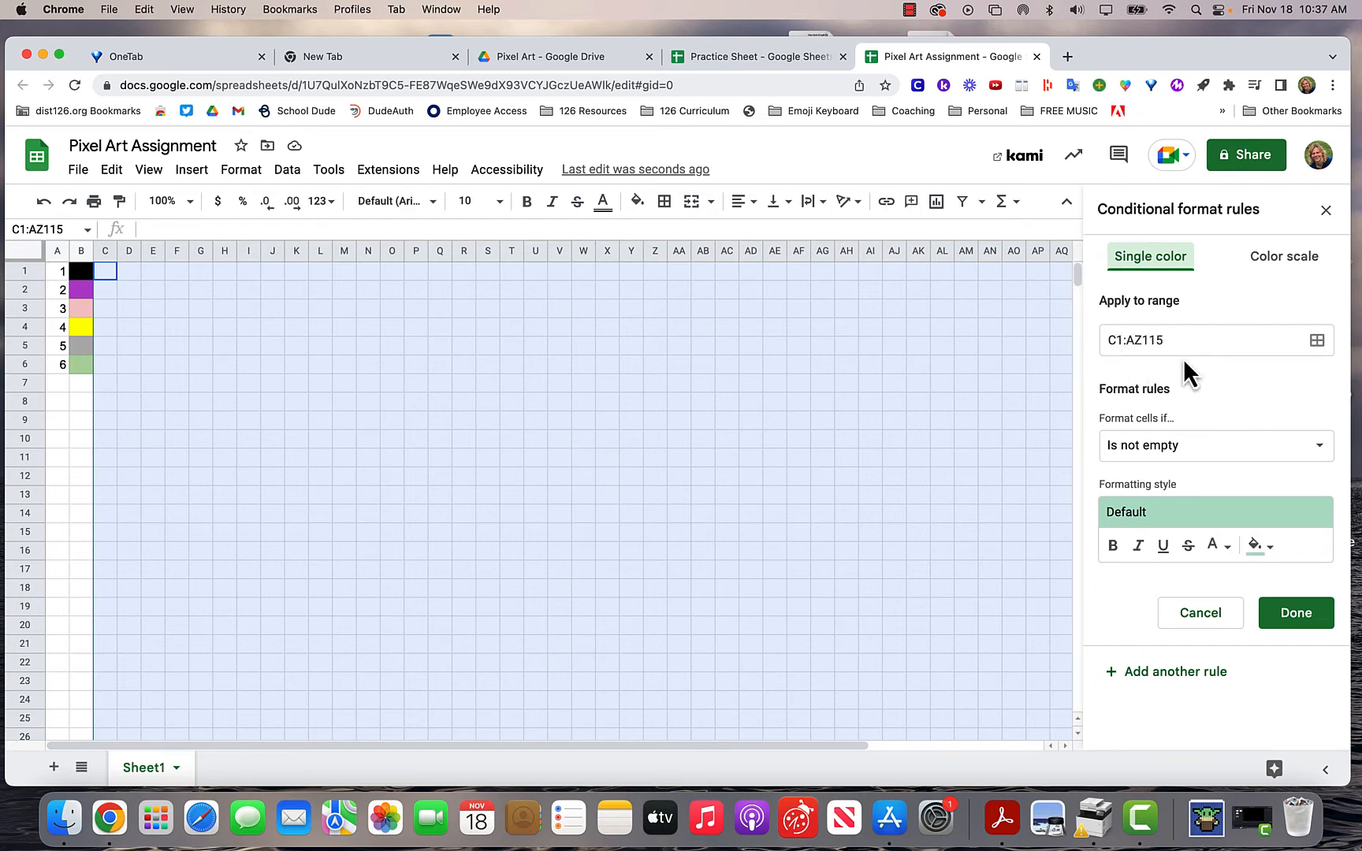
click(1193, 456)
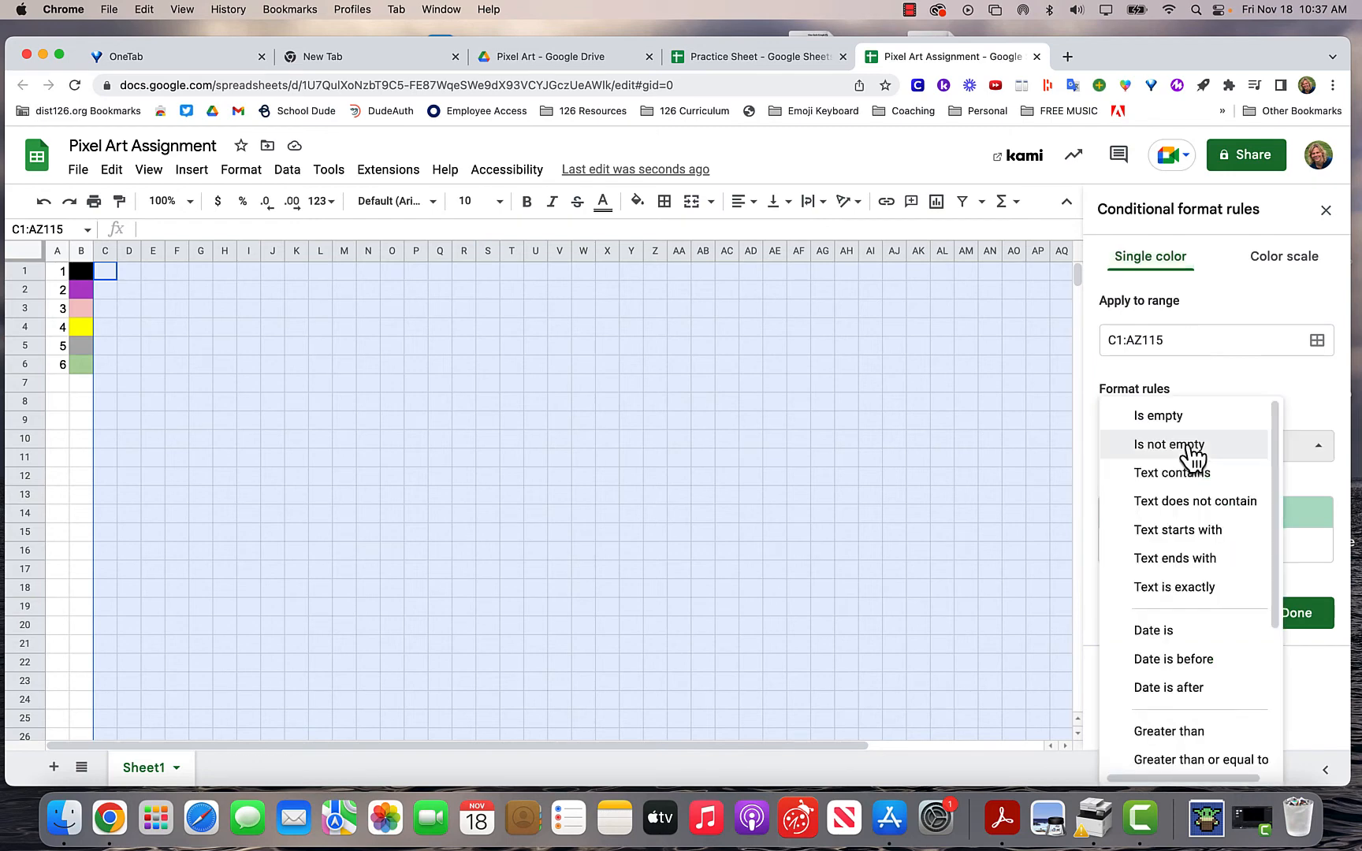
scroll(1174, 638, down, 1)
scroll(1182, 652, down, 2)
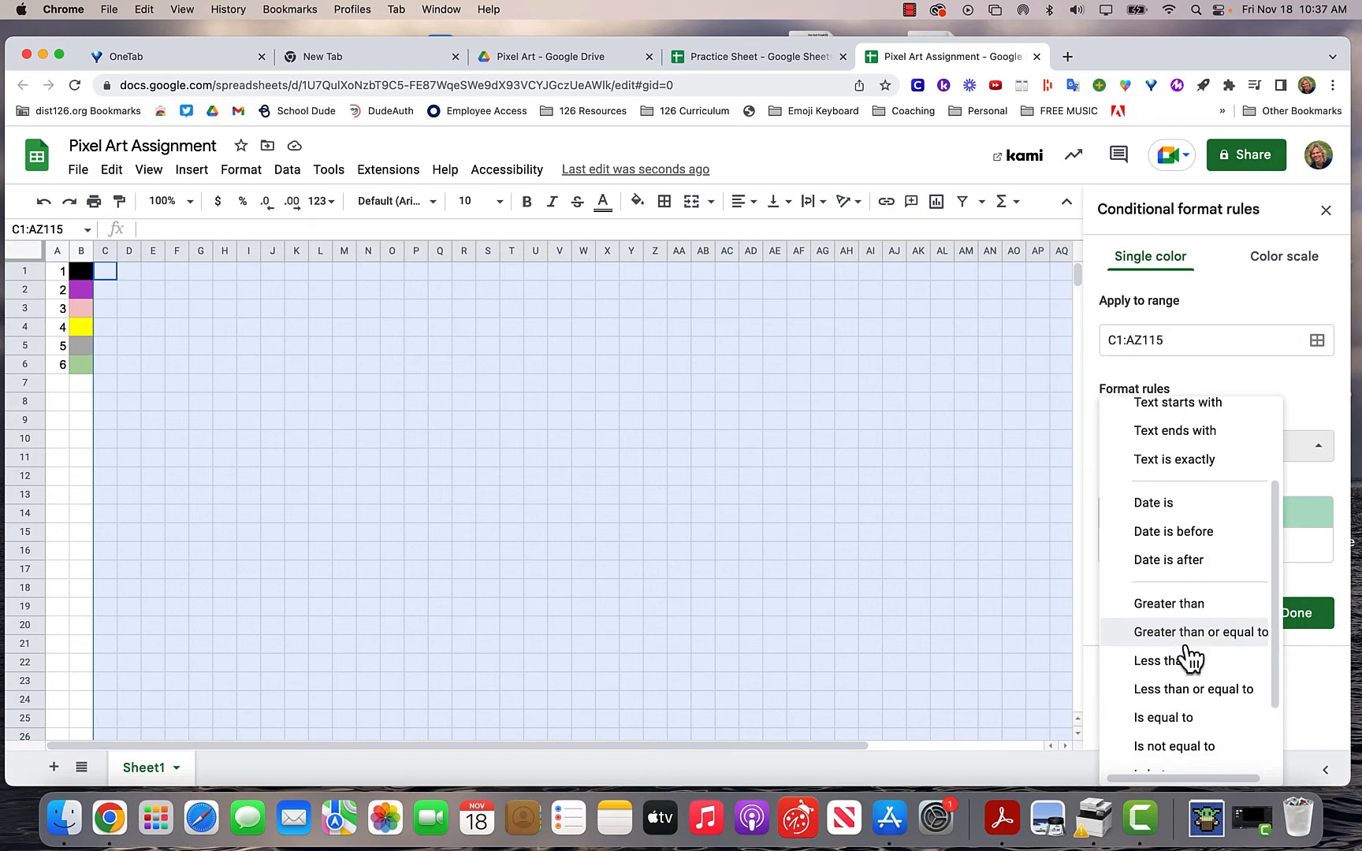
scroll(1180, 695, down, 1)
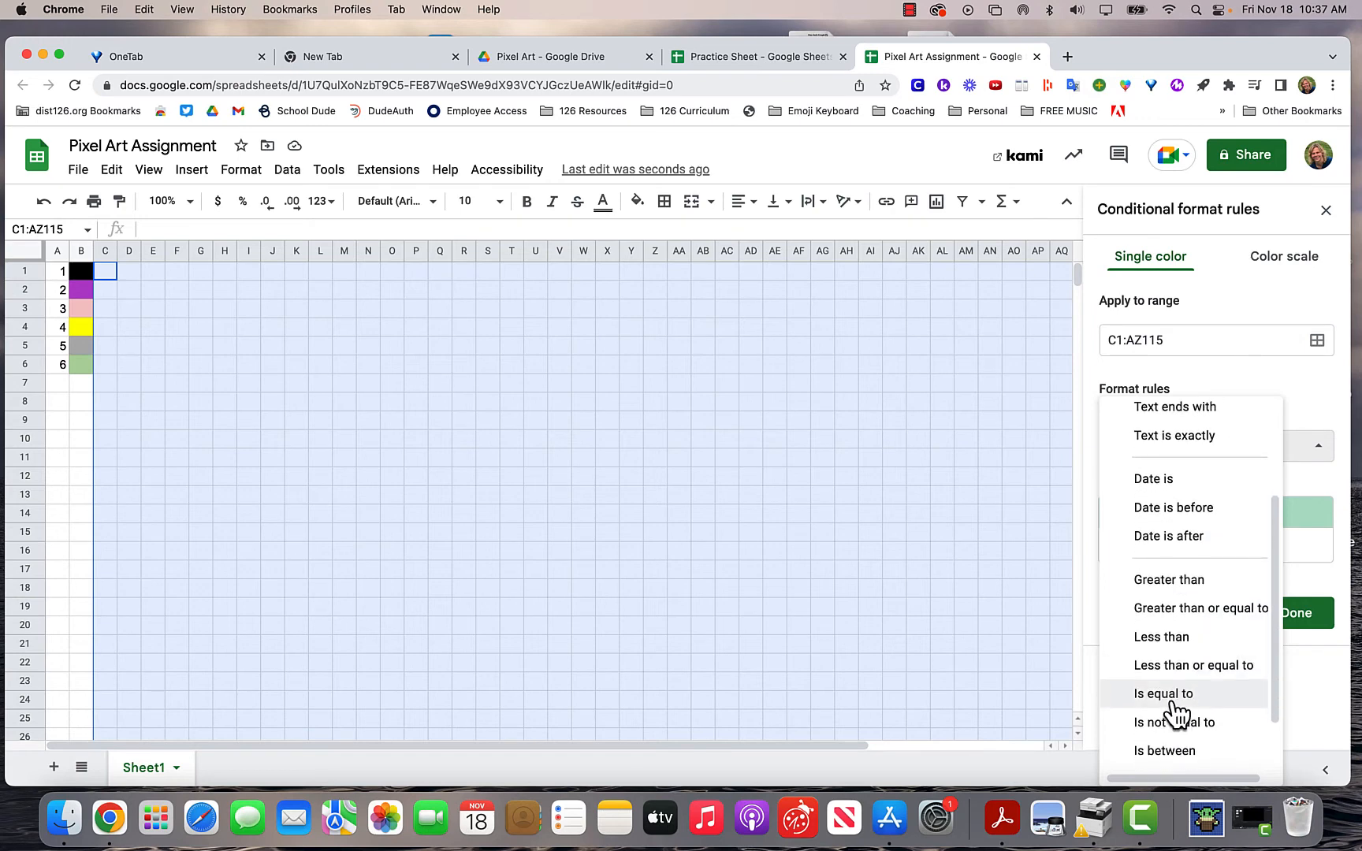
click(1182, 695)
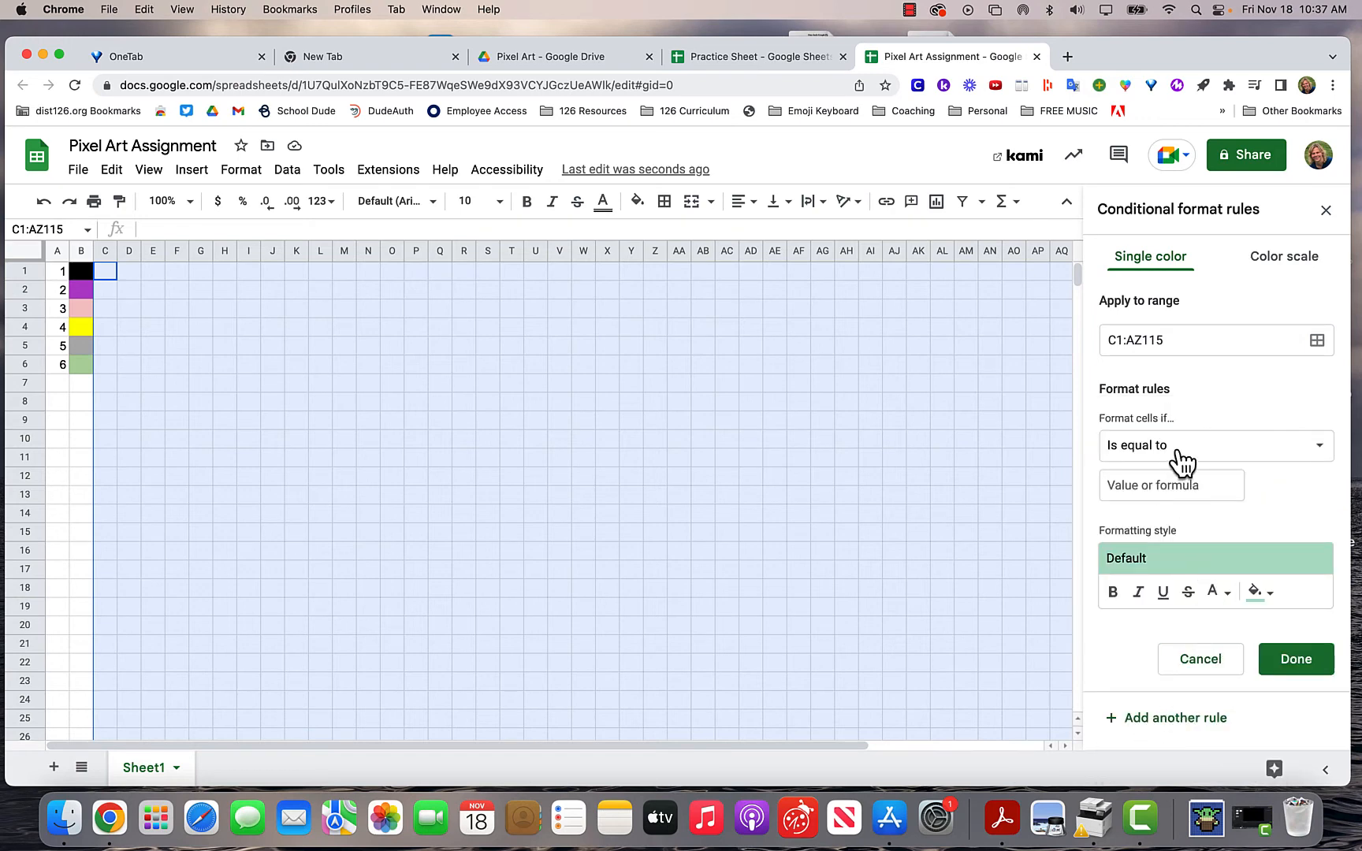
click(1171, 485)
text(1)
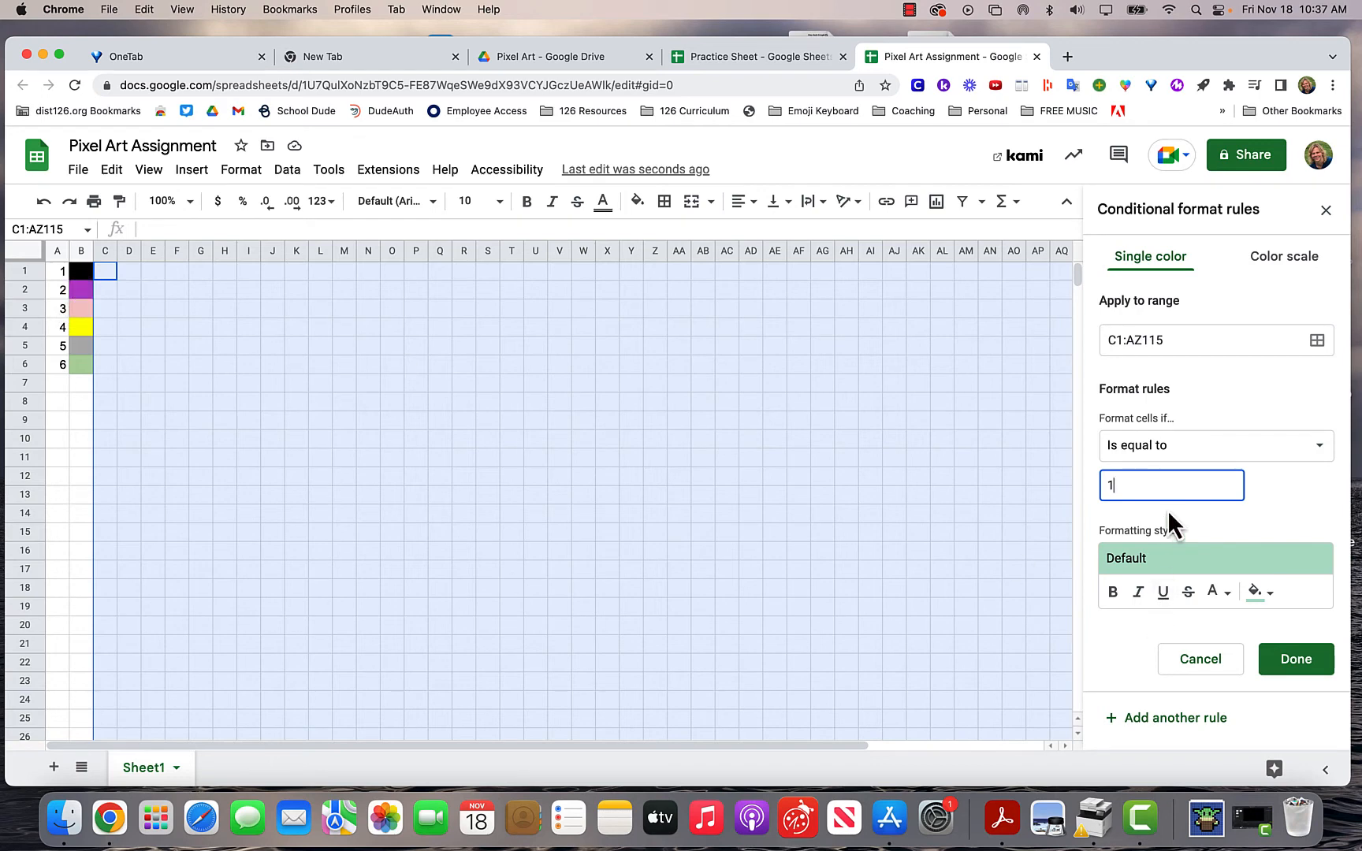
Set both the text and fill colours of the rule for value 1 to black and save the rule.
click(1224, 604)
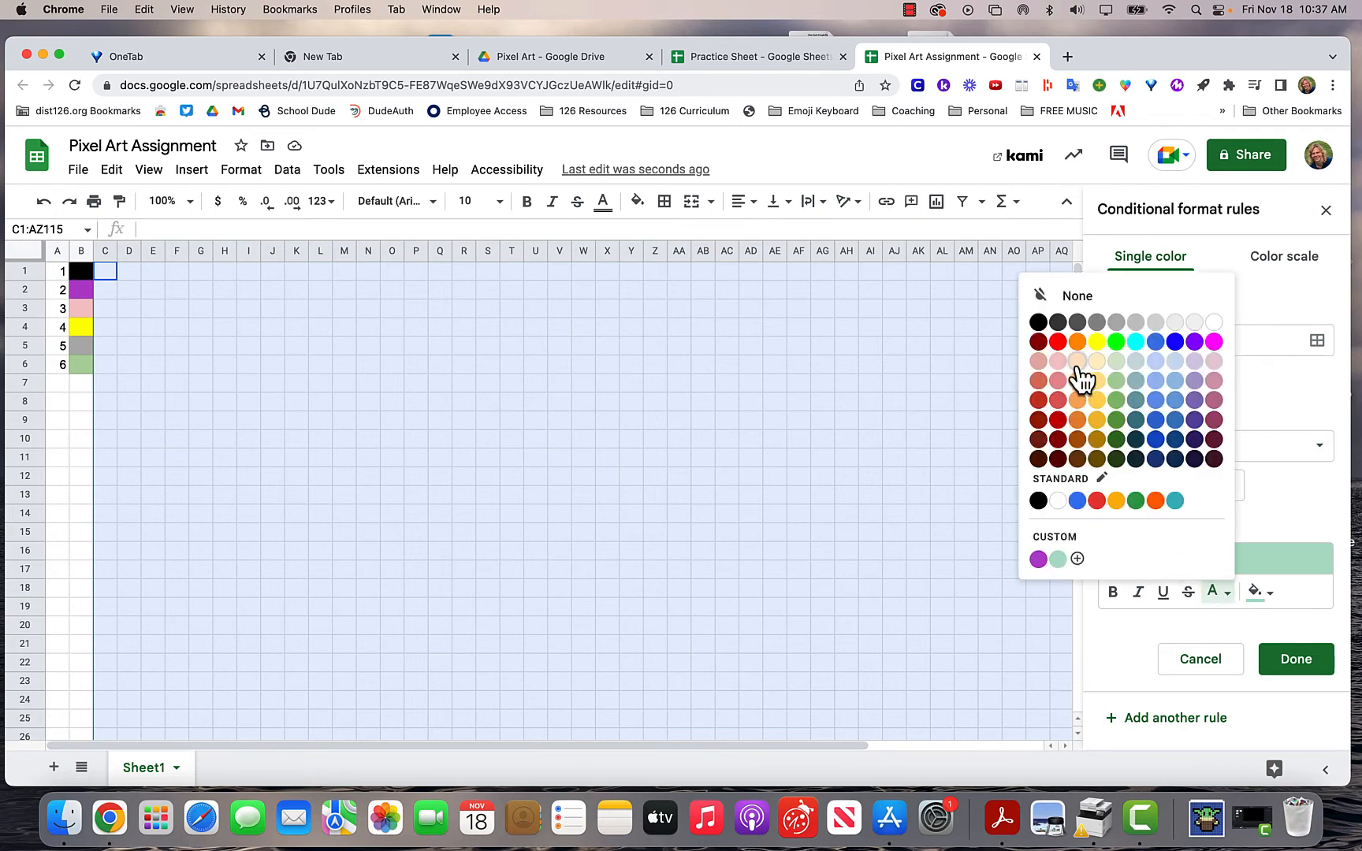
click(1040, 322)
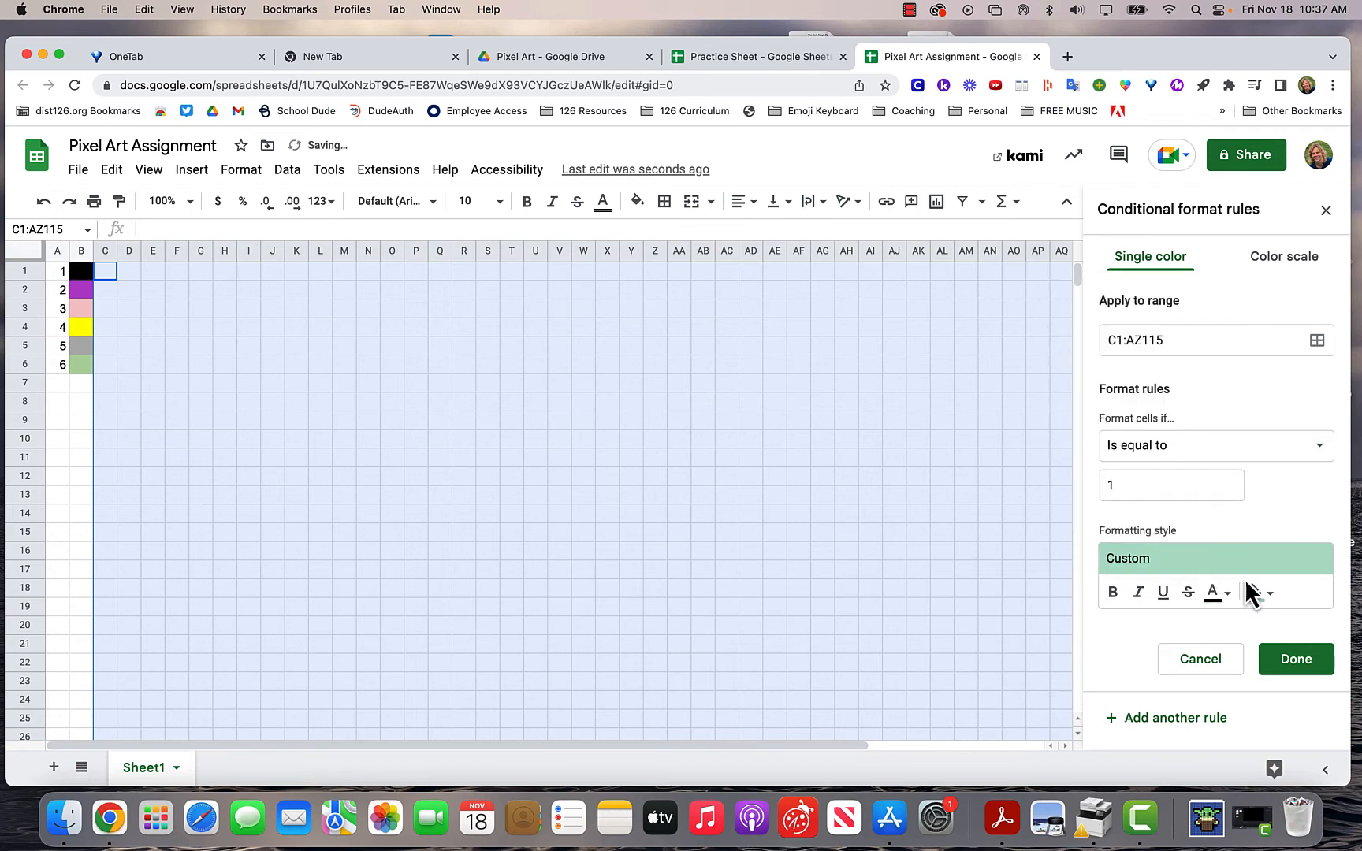
click(1269, 601)
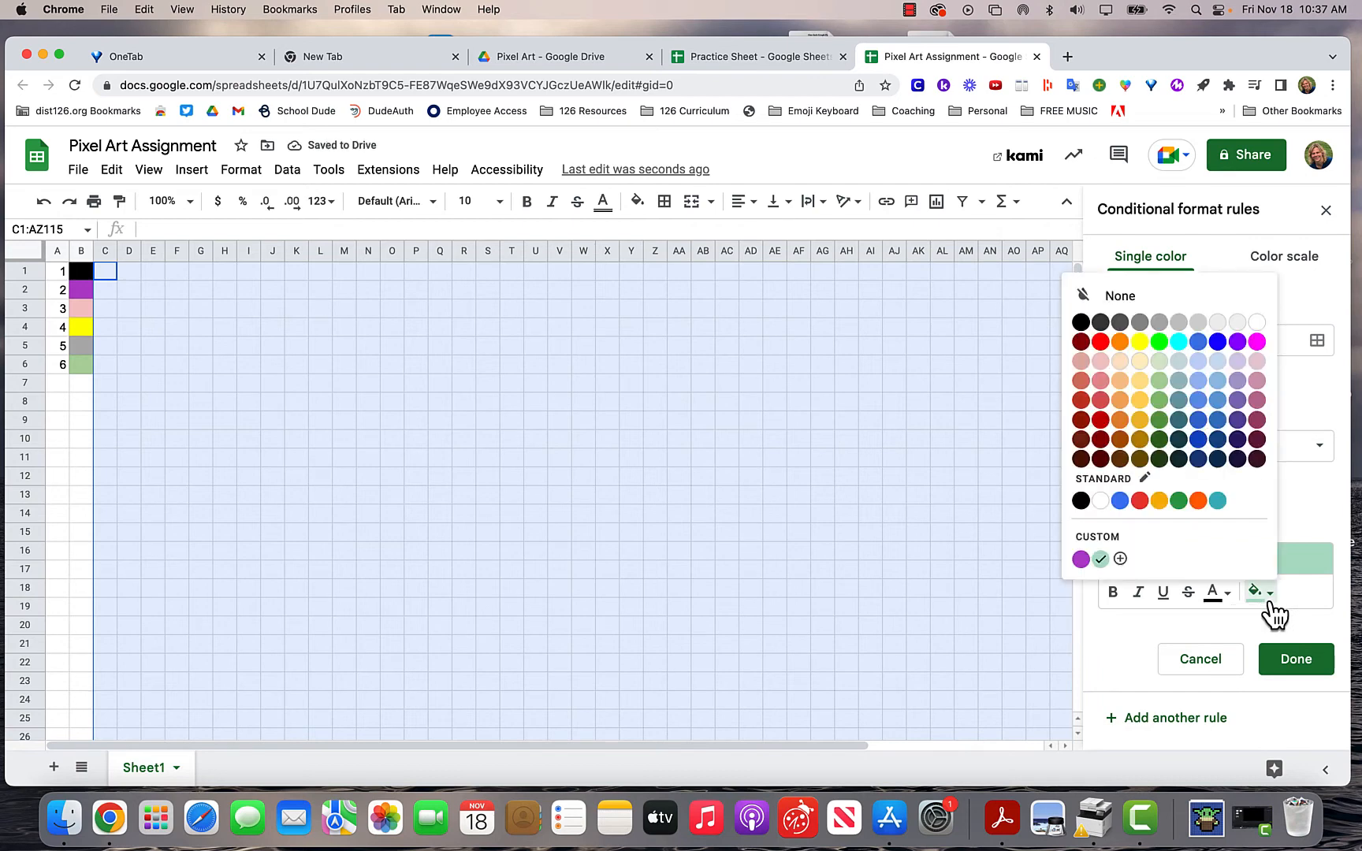
click(1080, 322)
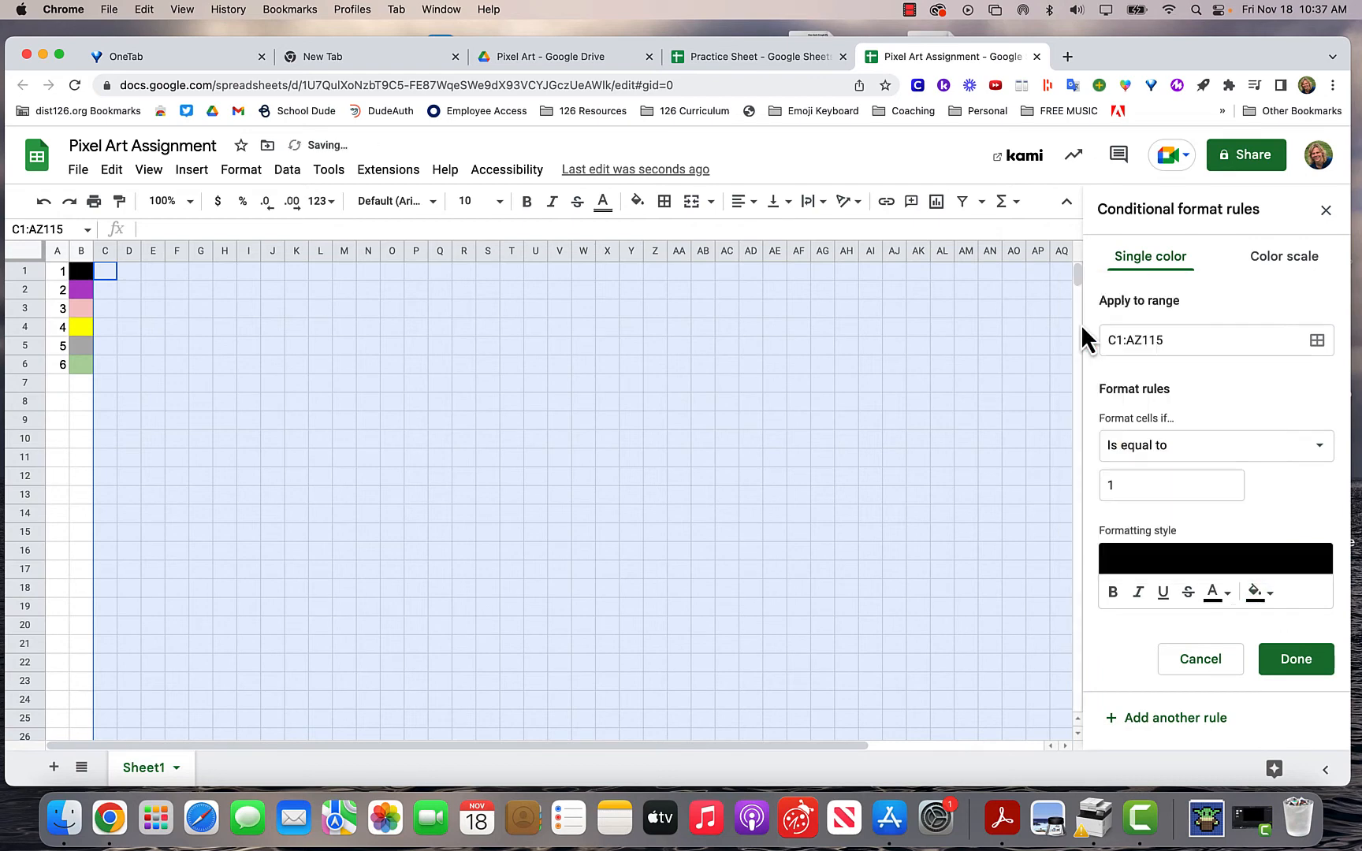
click(1294, 663)
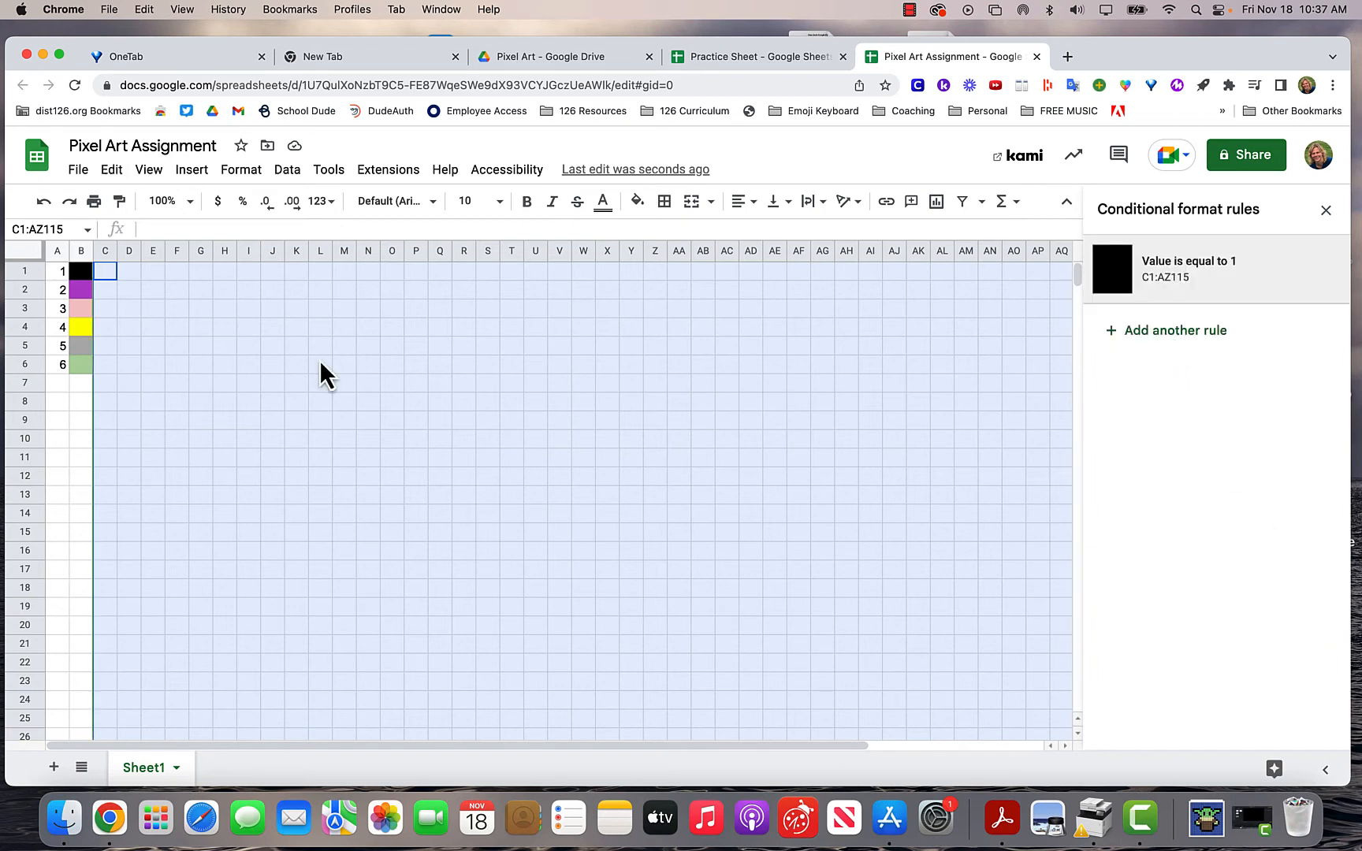
Add another conditional format rule for C1:AZ115 with the condition "Is equal to" and the value 2.
click(1155, 331)
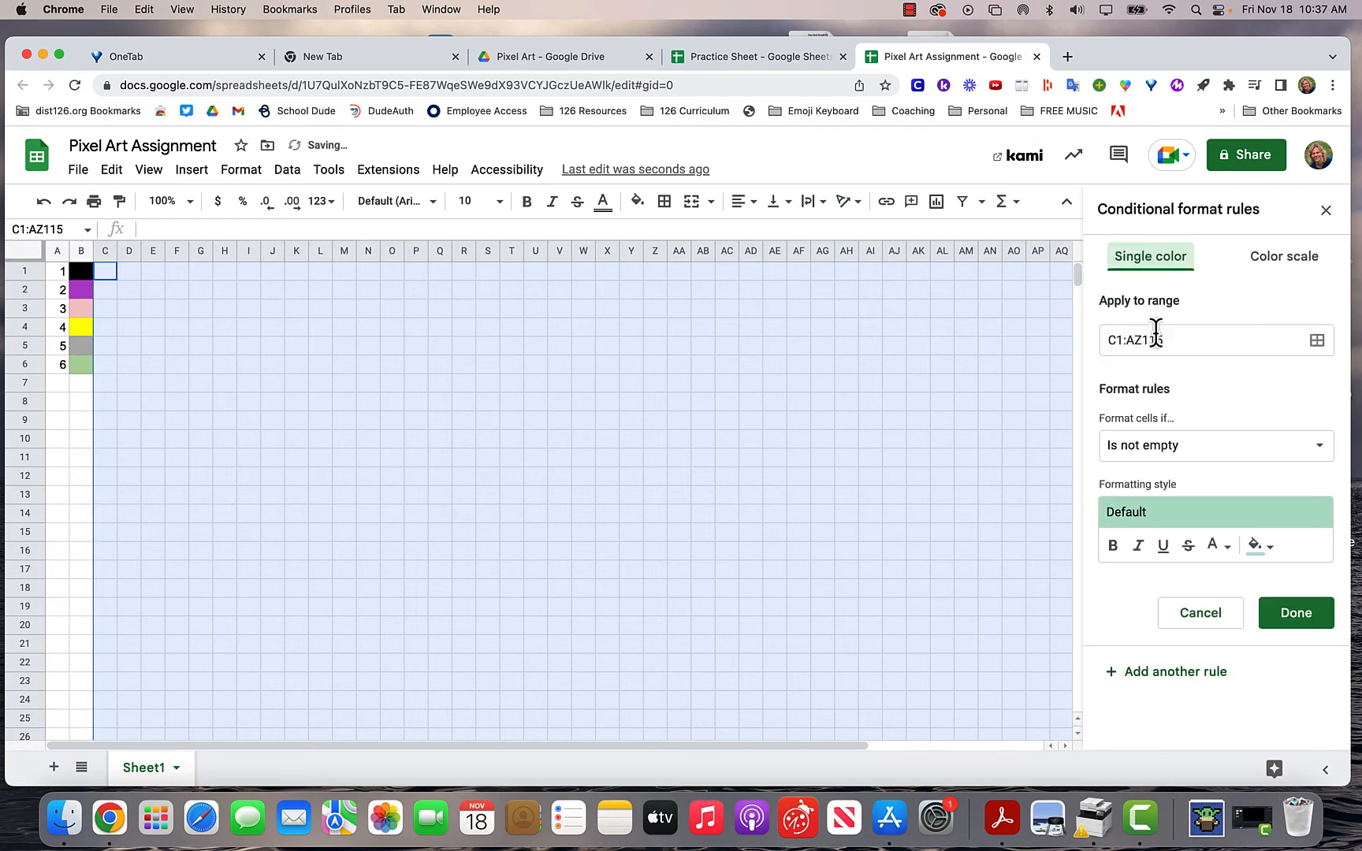
click(1155, 455)
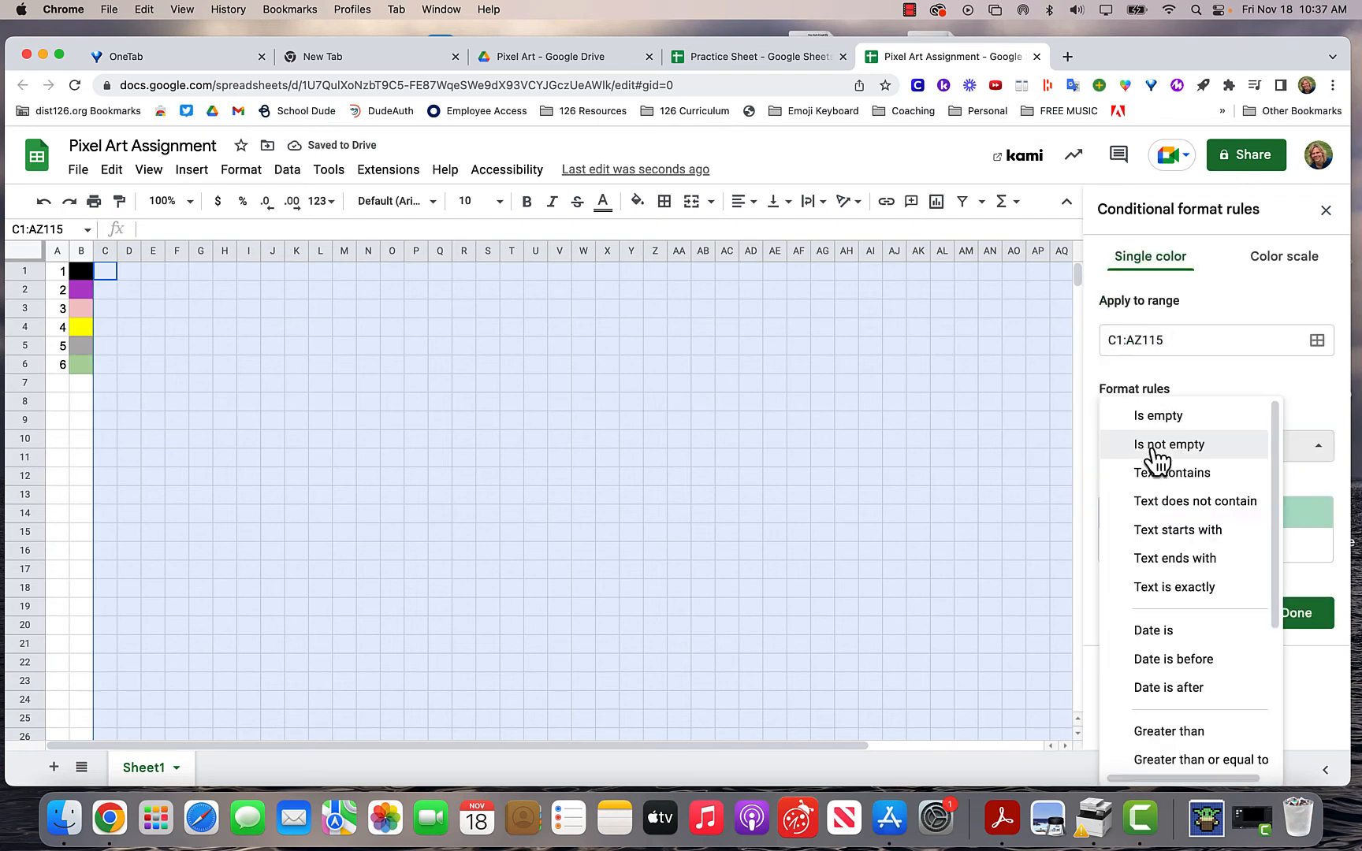
scroll(1165, 551, down, 5)
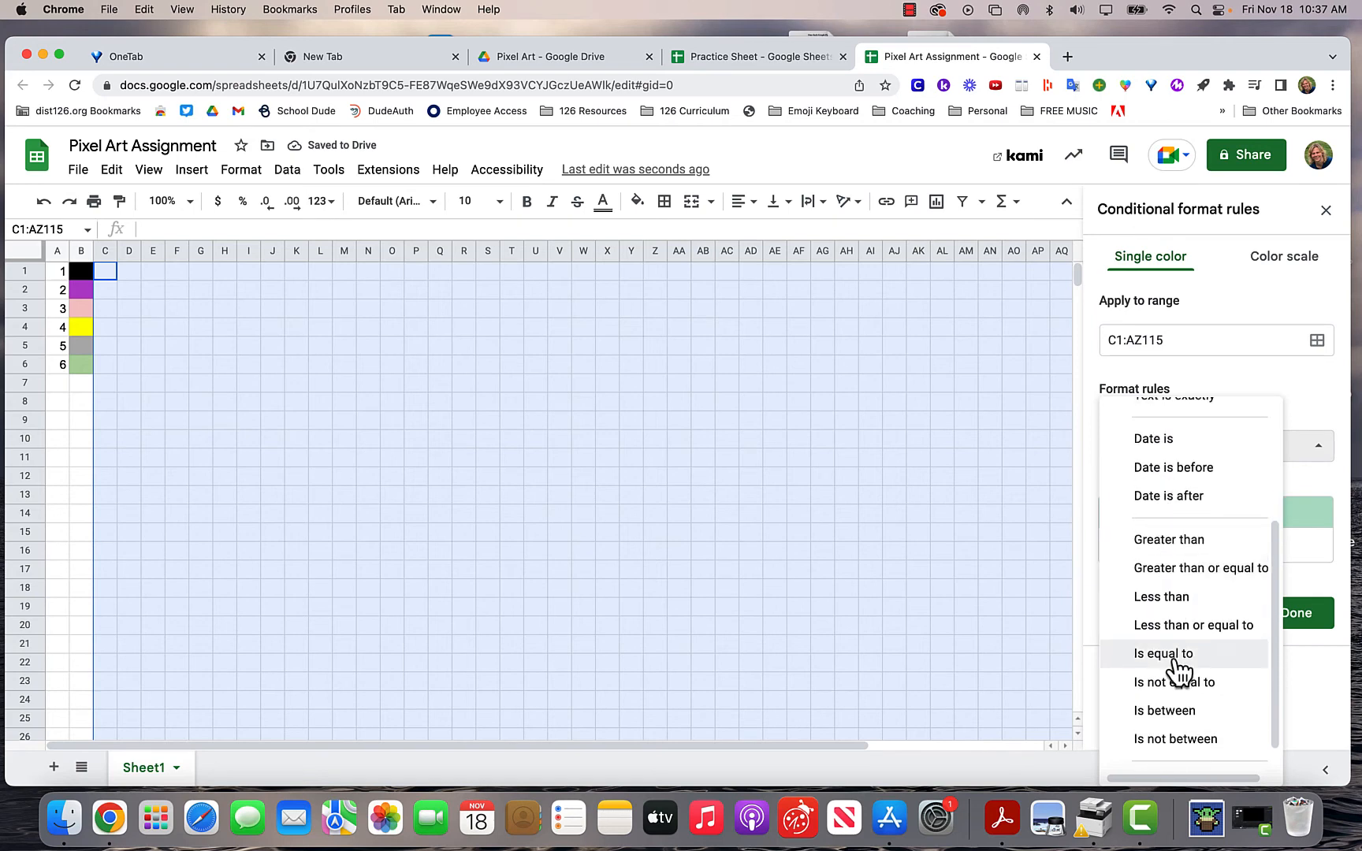
scroll(1182, 693, down, 1)
click(1176, 627)
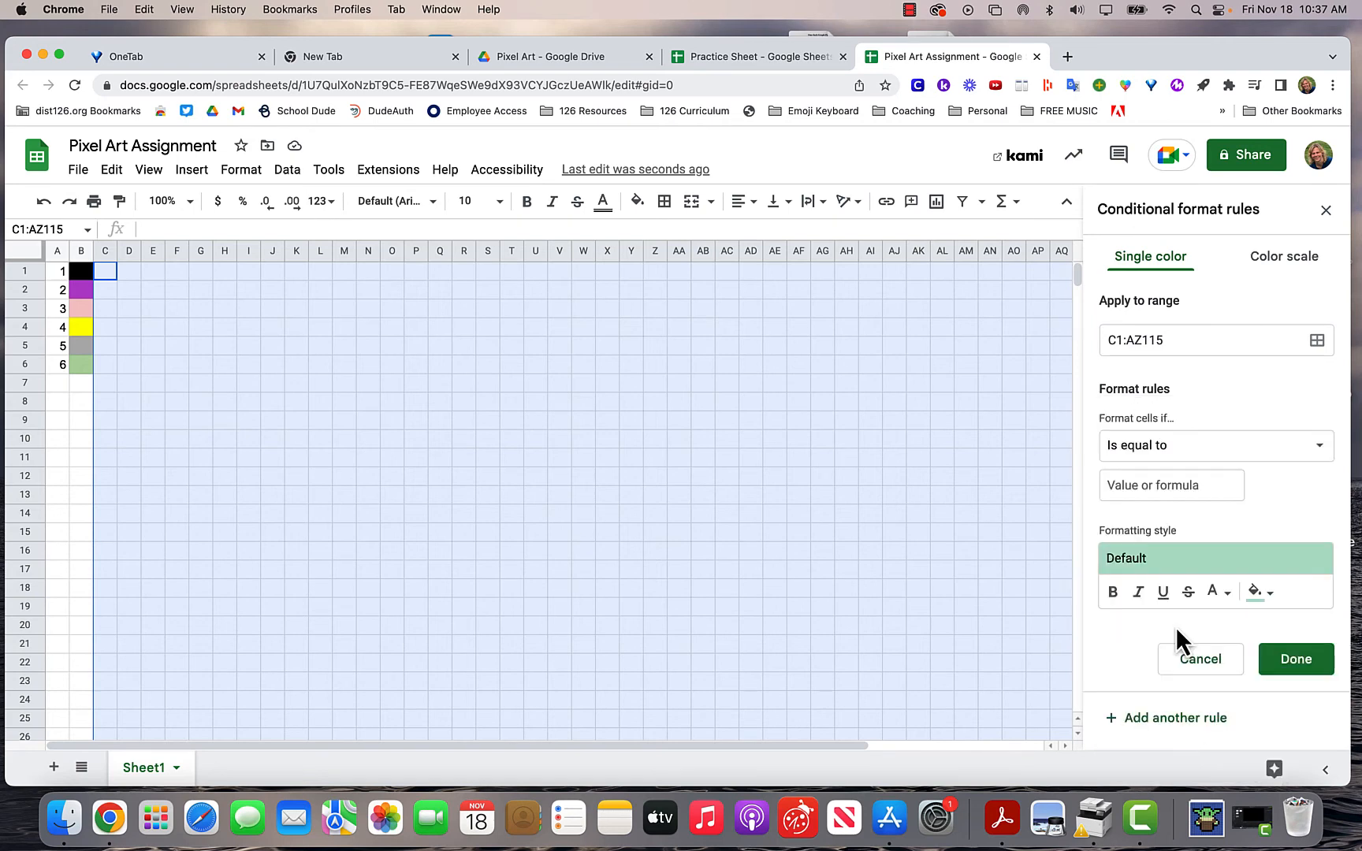
click(1138, 488)
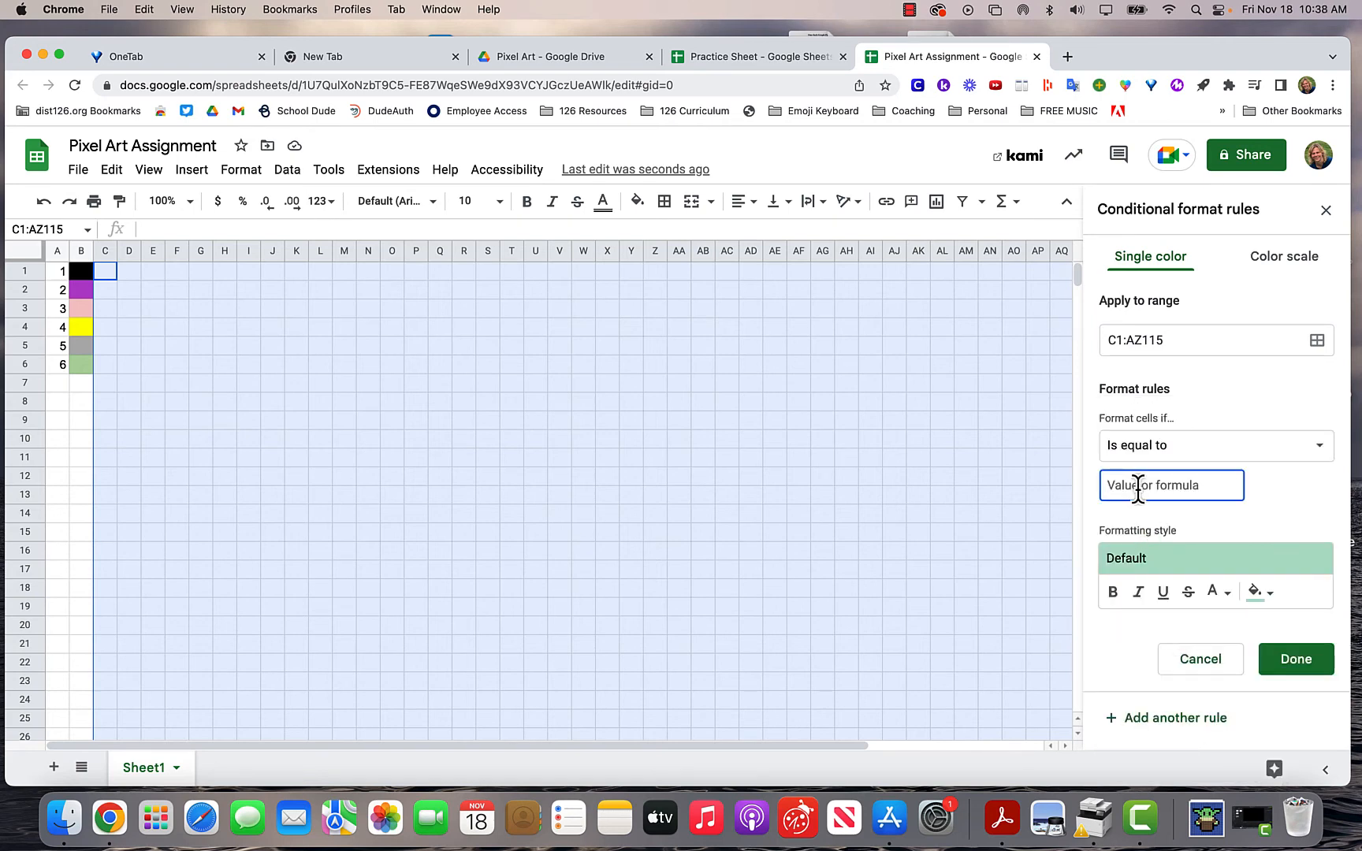
text(2)
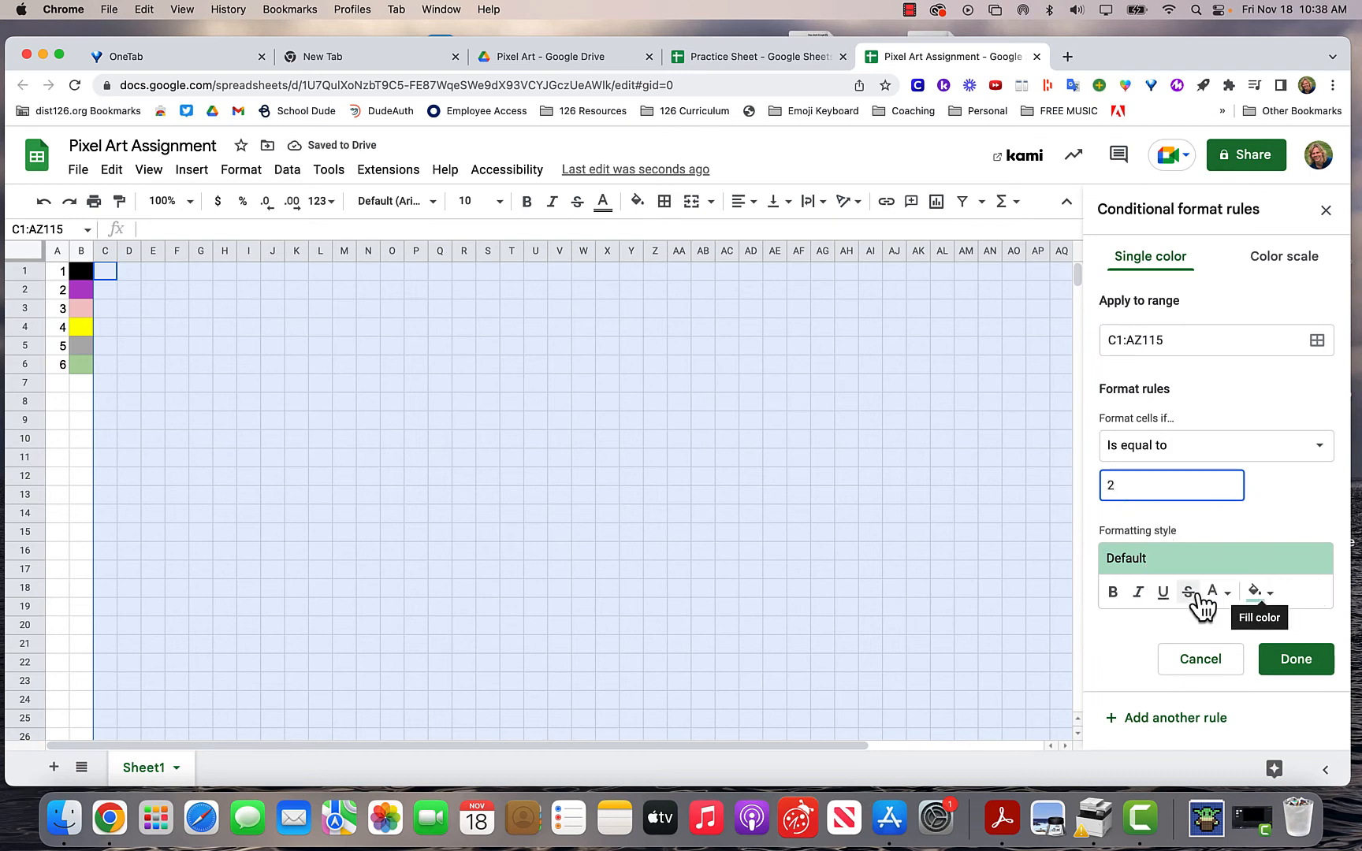
Set both the text and fill colours of the rule for value 2 to the custom purple and save the rule.
click(1226, 595)
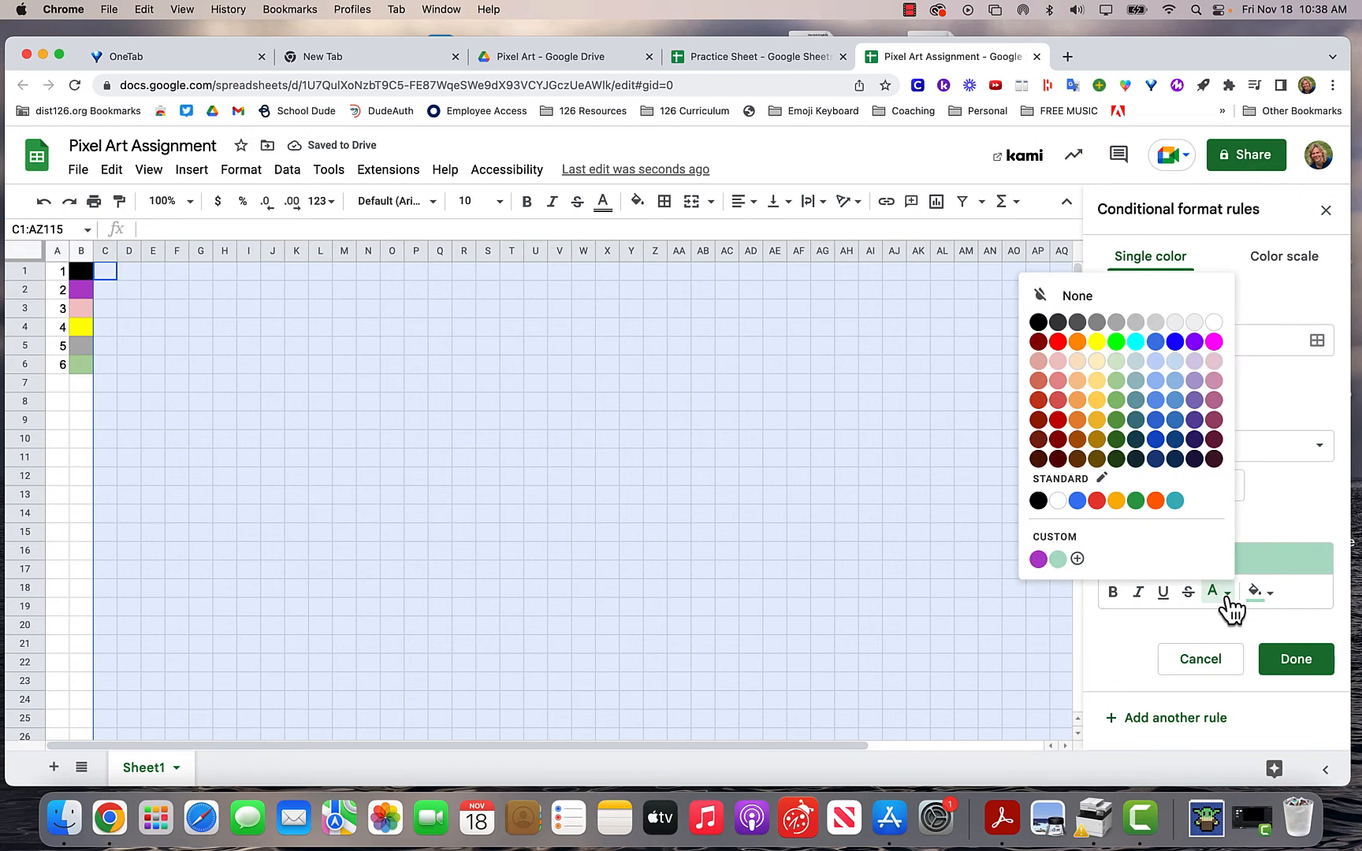
click(1227, 599)
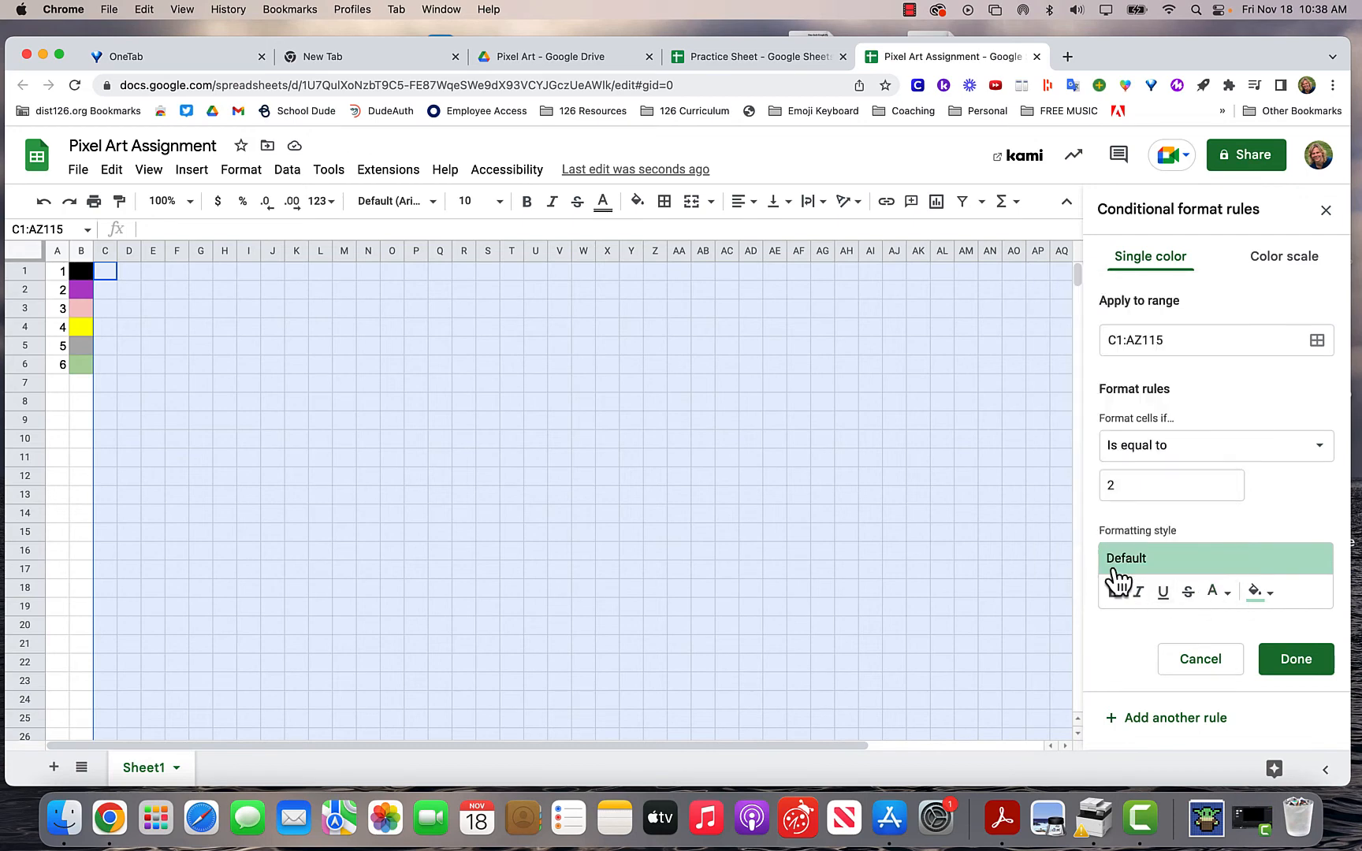
click(1225, 597)
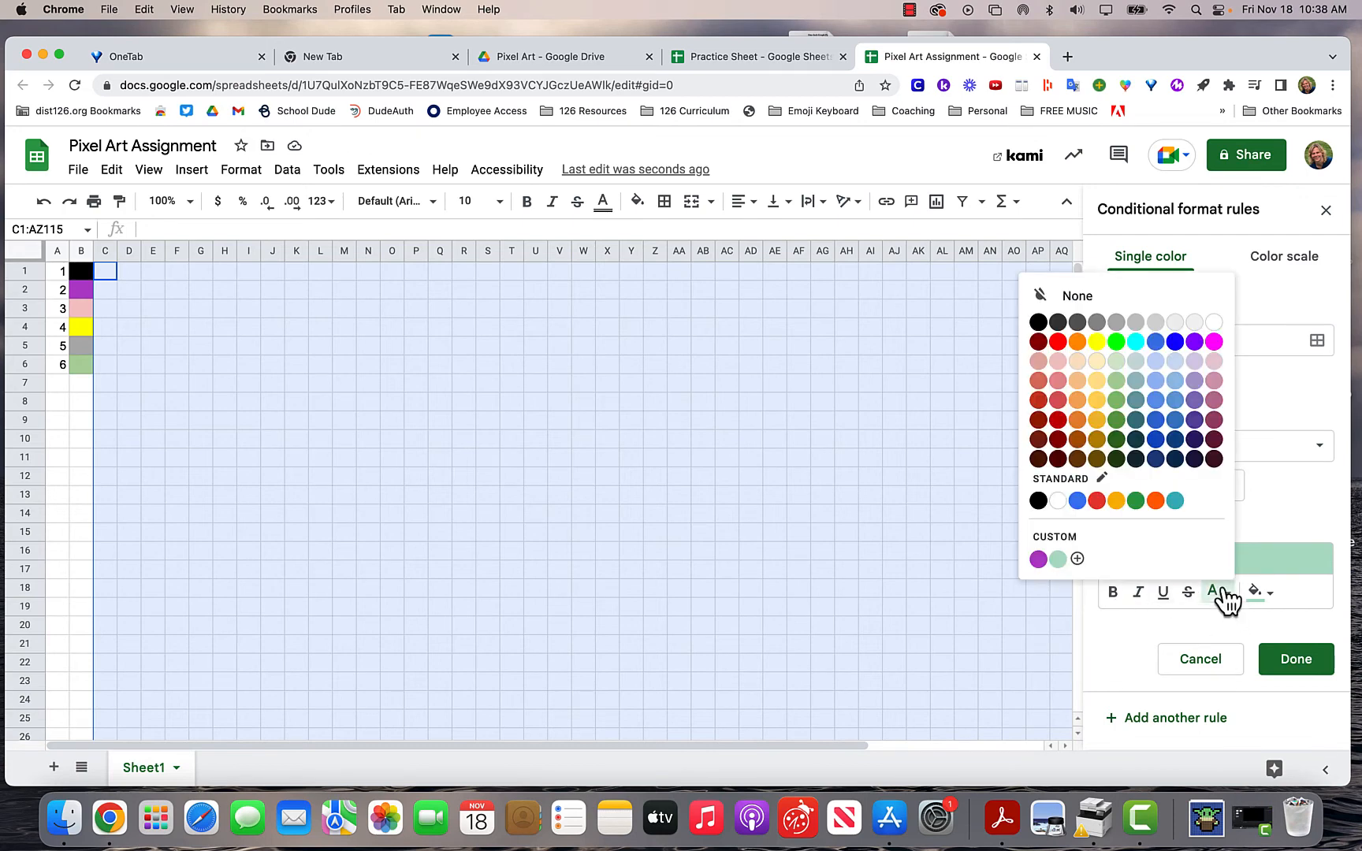
click(1038, 558)
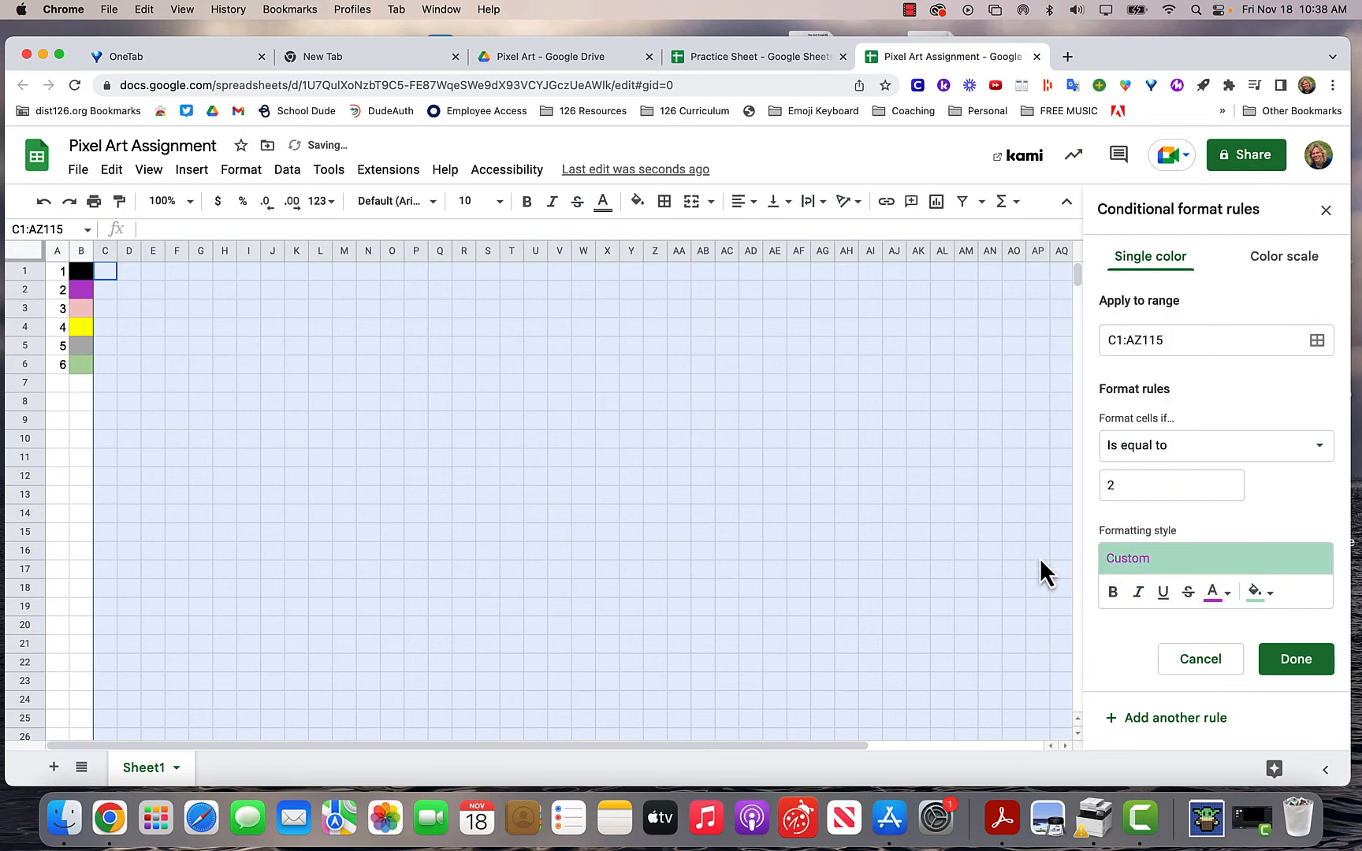
click(1266, 592)
click(1214, 593)
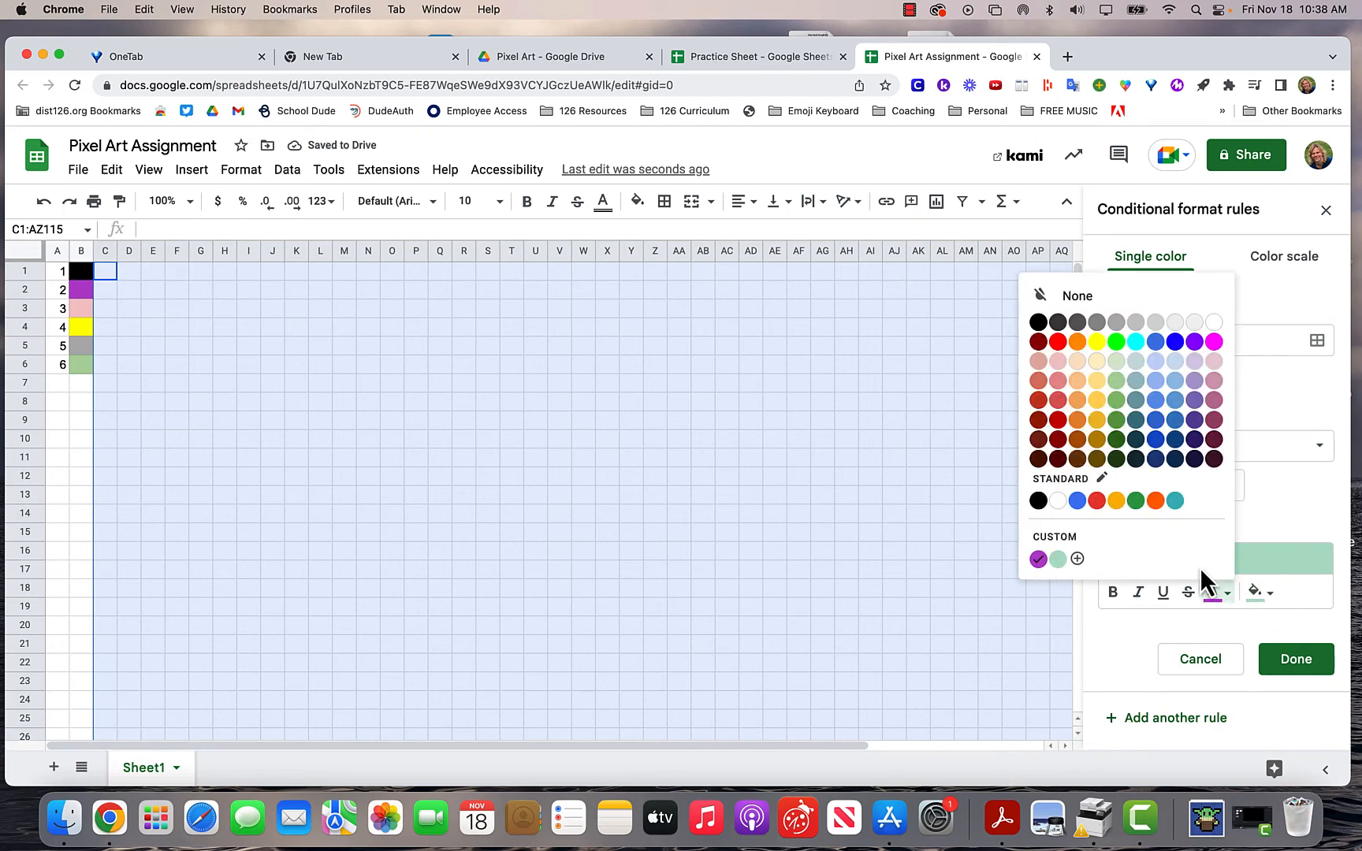
click(1038, 558)
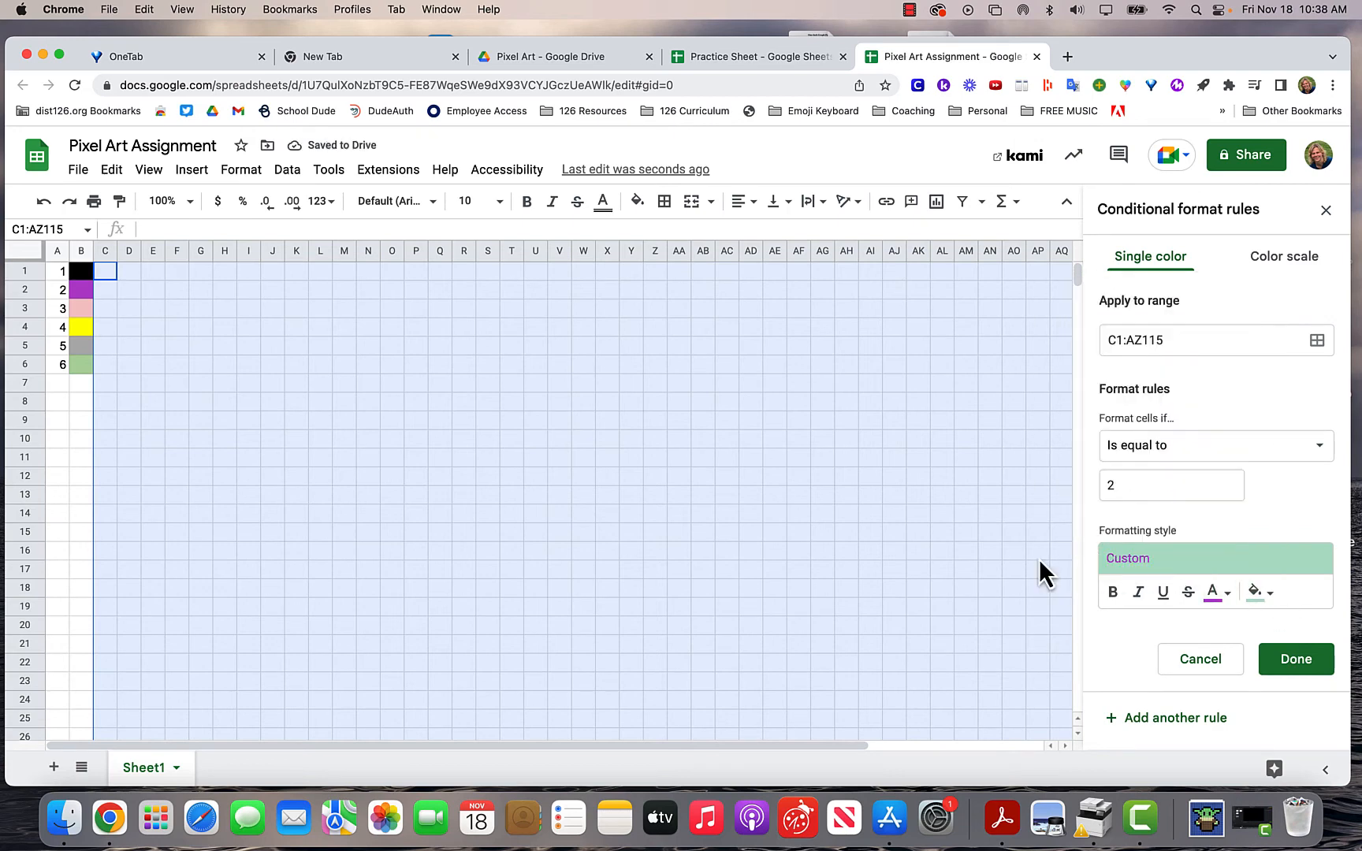
click(1271, 605)
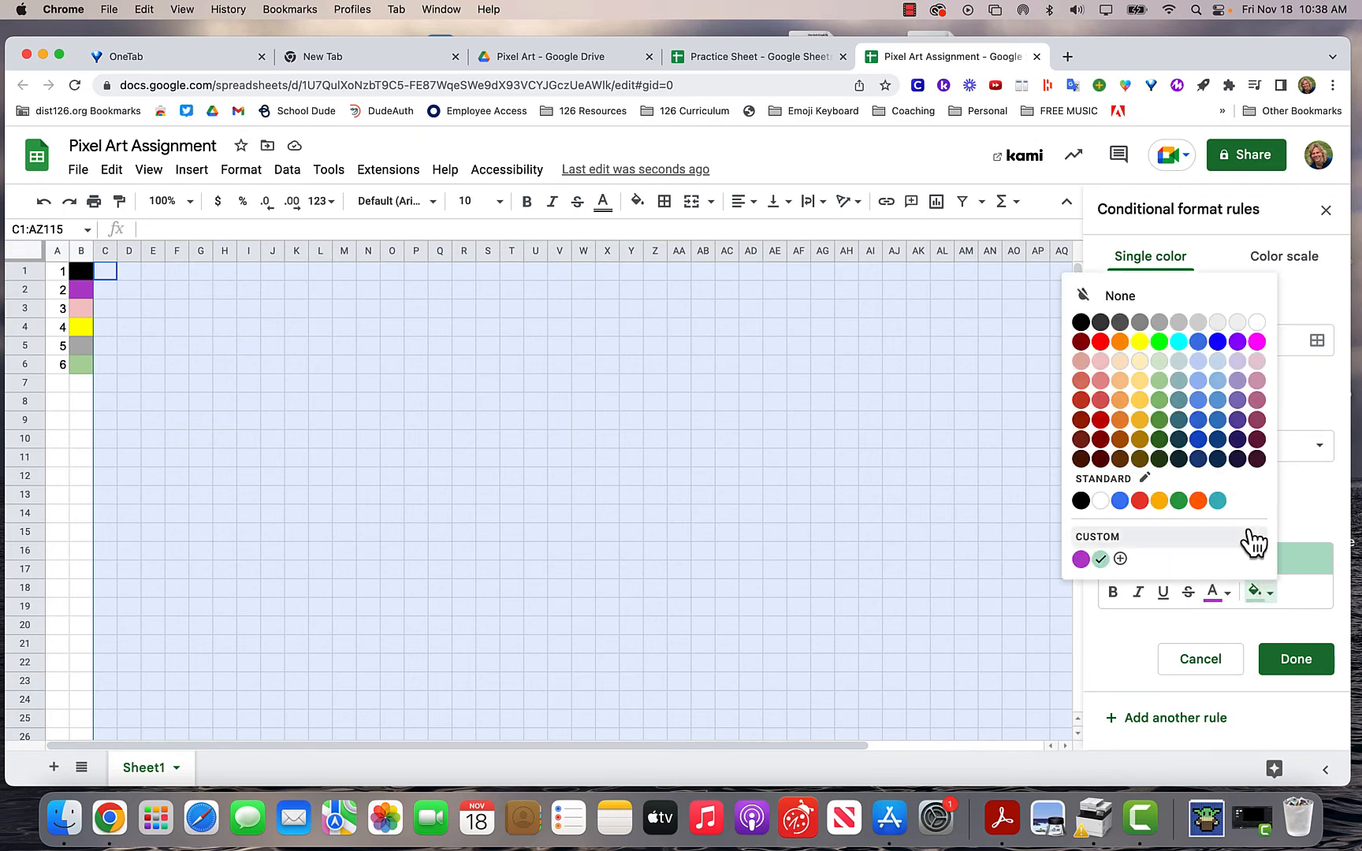
click(1080, 559)
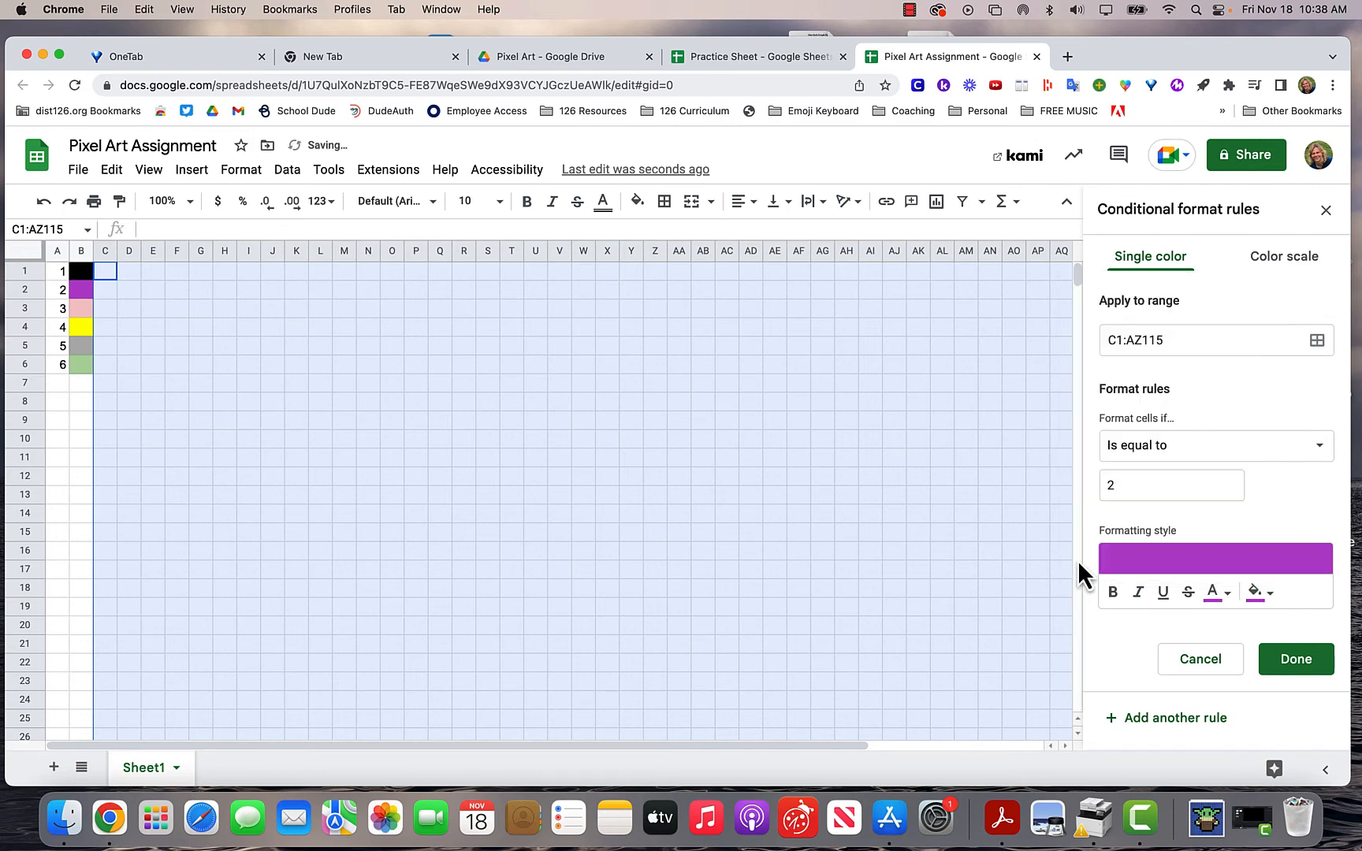
click(1299, 659)
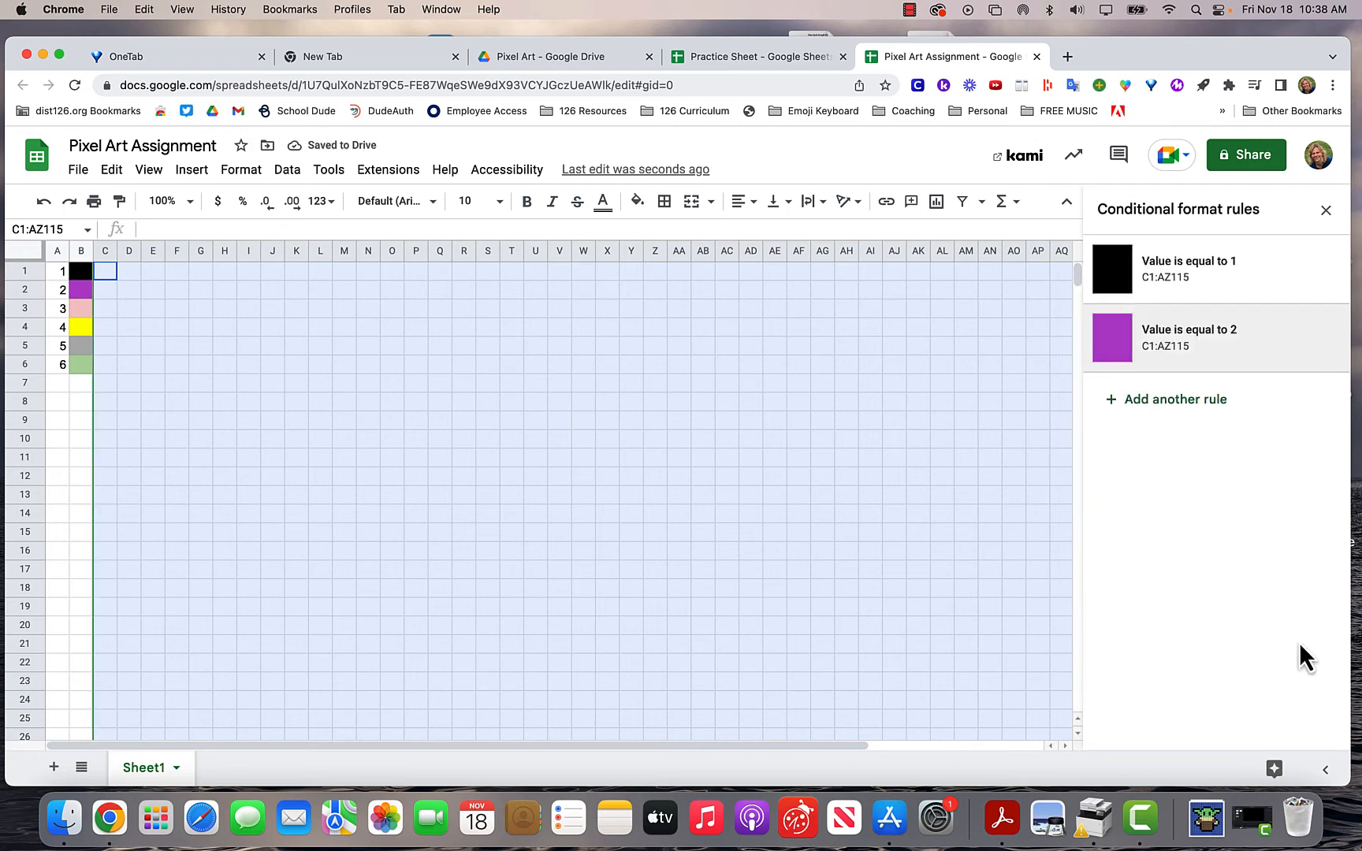
Add another conditional format rule for C1:AZ115 with the condition "Is equal to" and the value 3.
click(1184, 407)
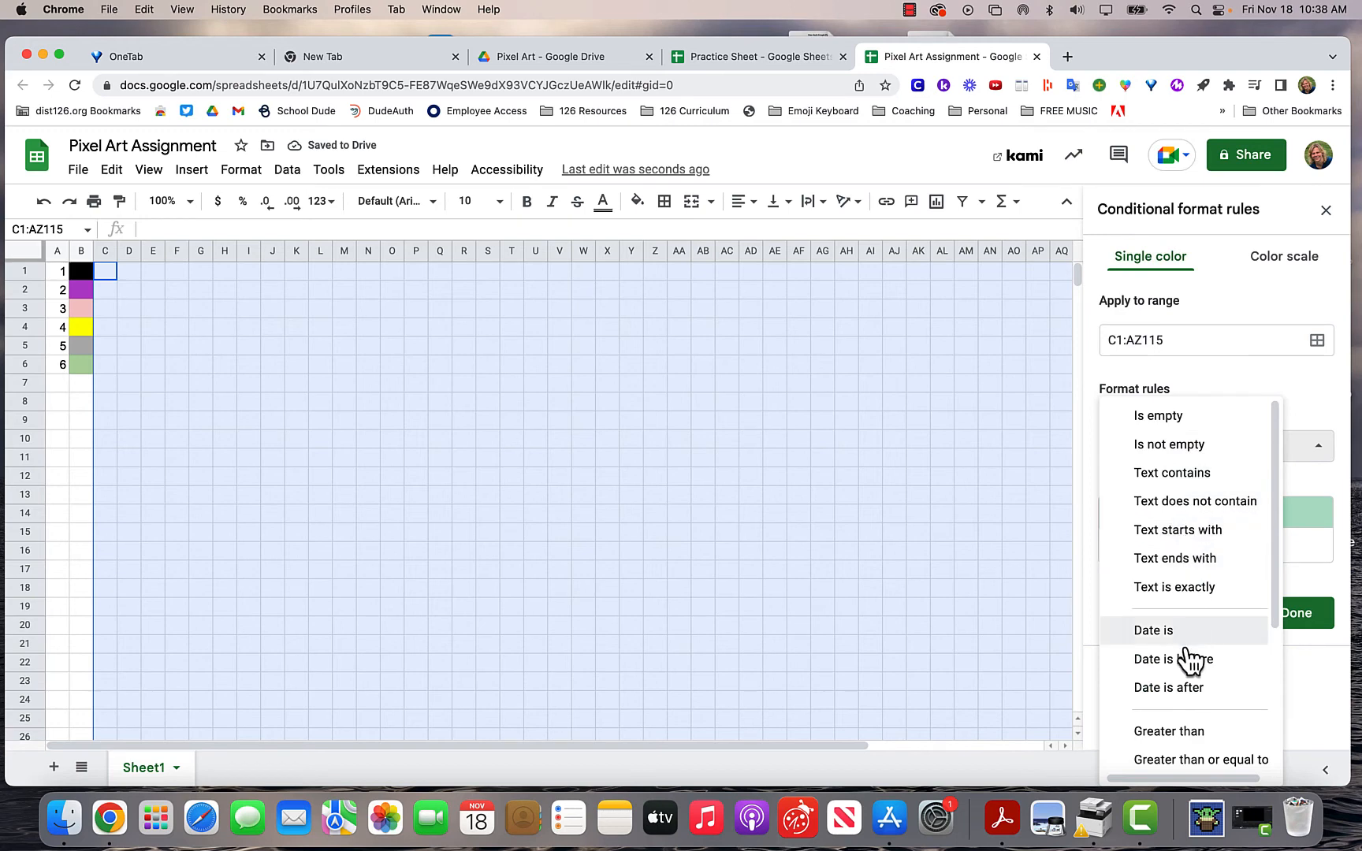
scroll(1188, 654, down, 5)
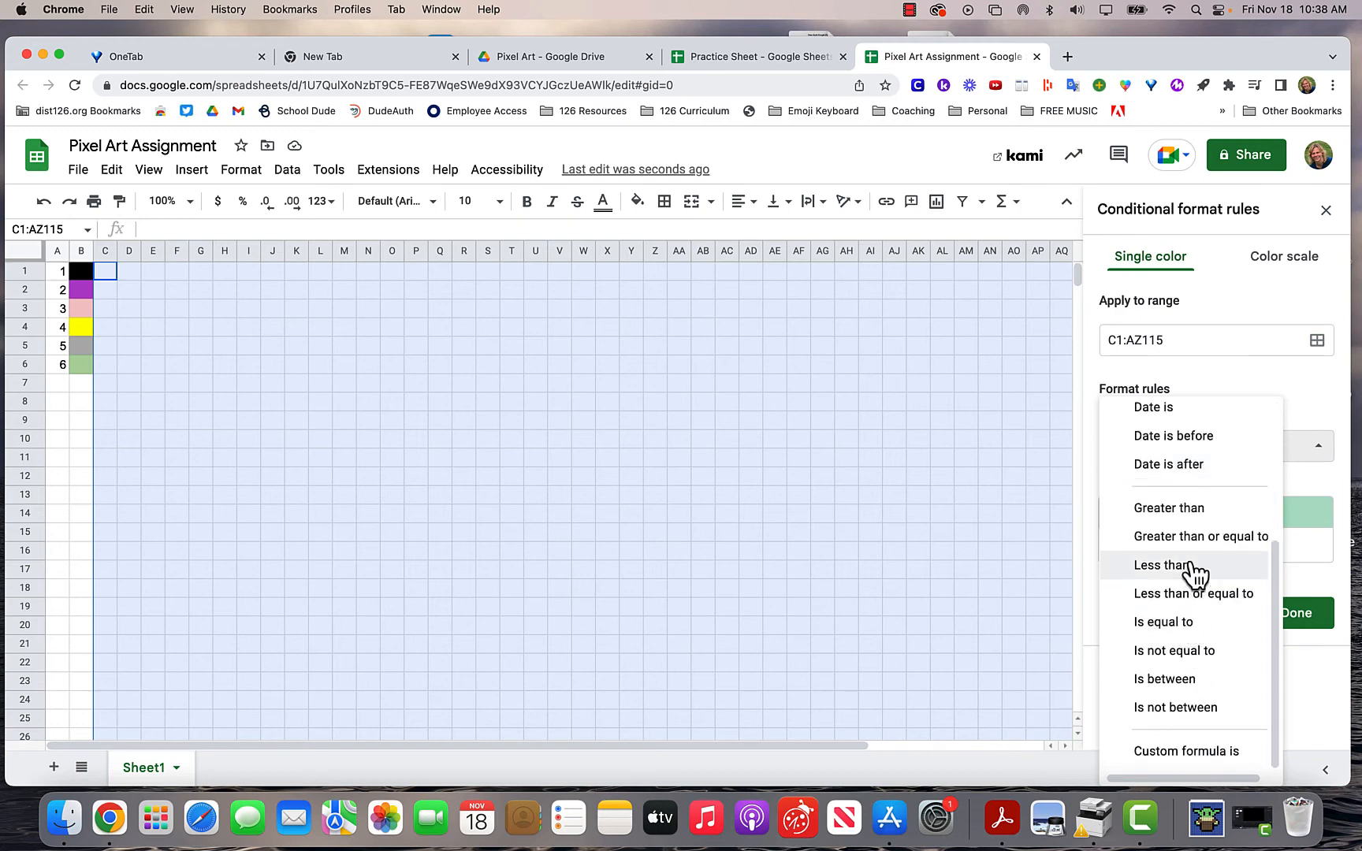
click(1181, 623)
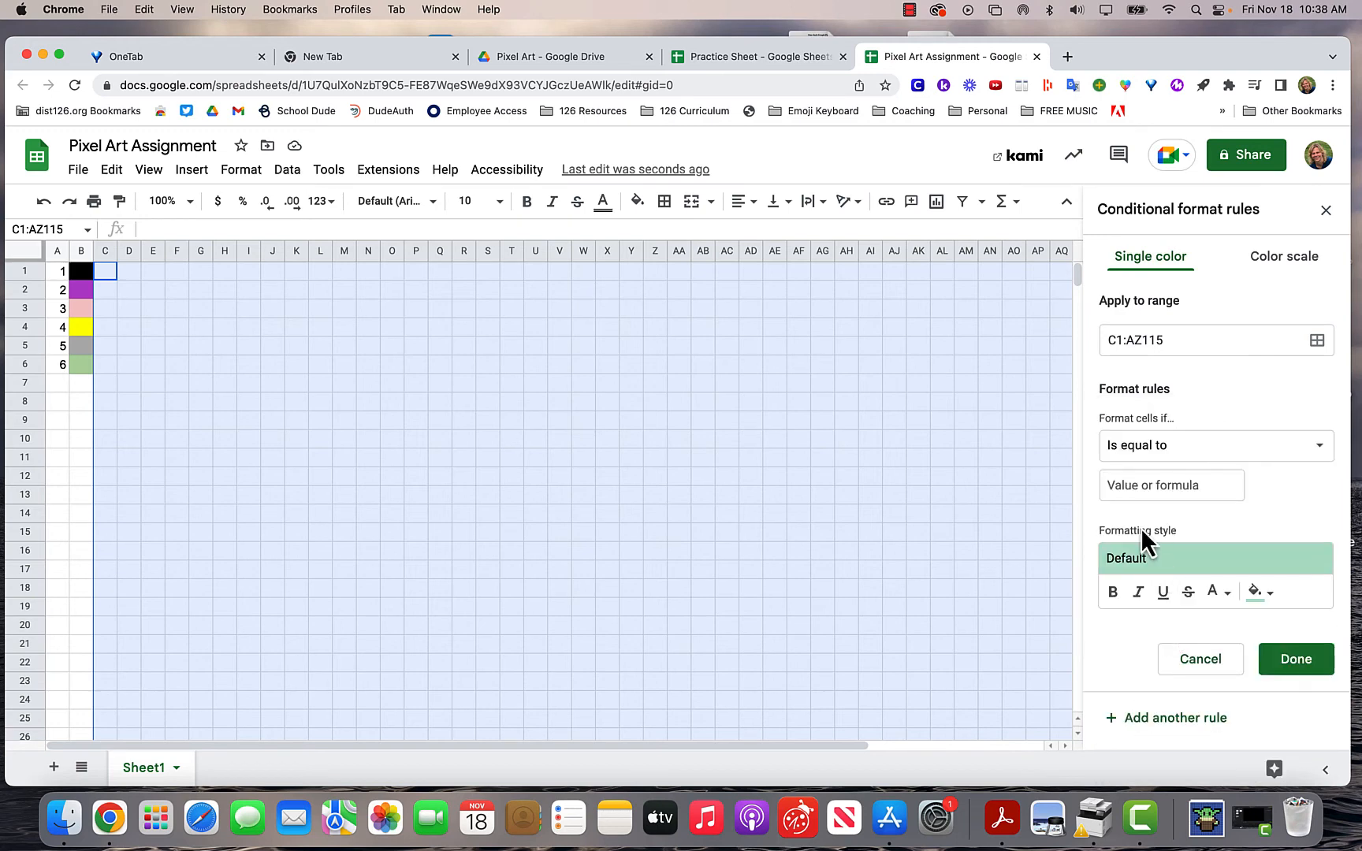
click(1146, 486)
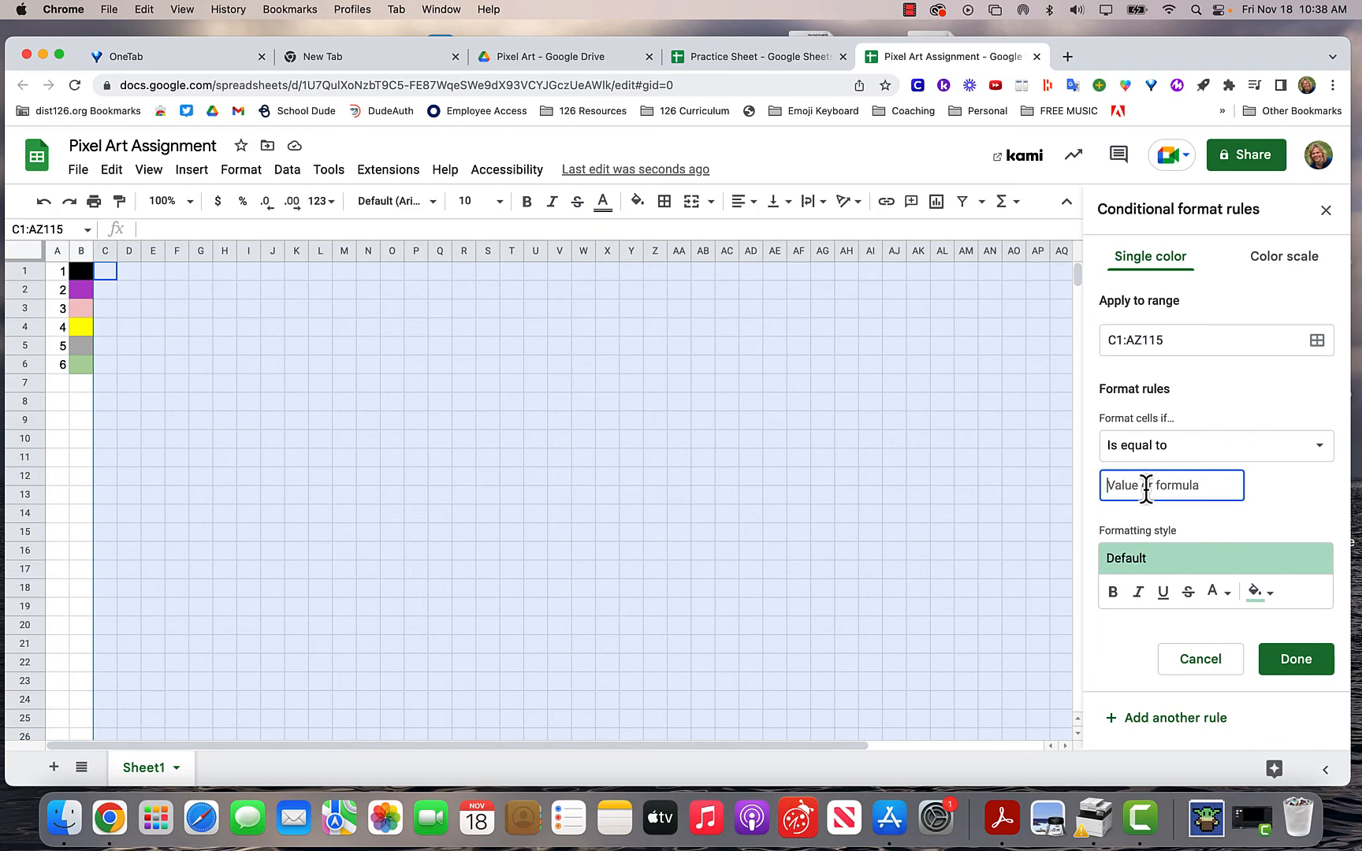
text(3)
Set both the text and fill colours of the rule for value 3 to light orange and save the rule.
click(1226, 595)
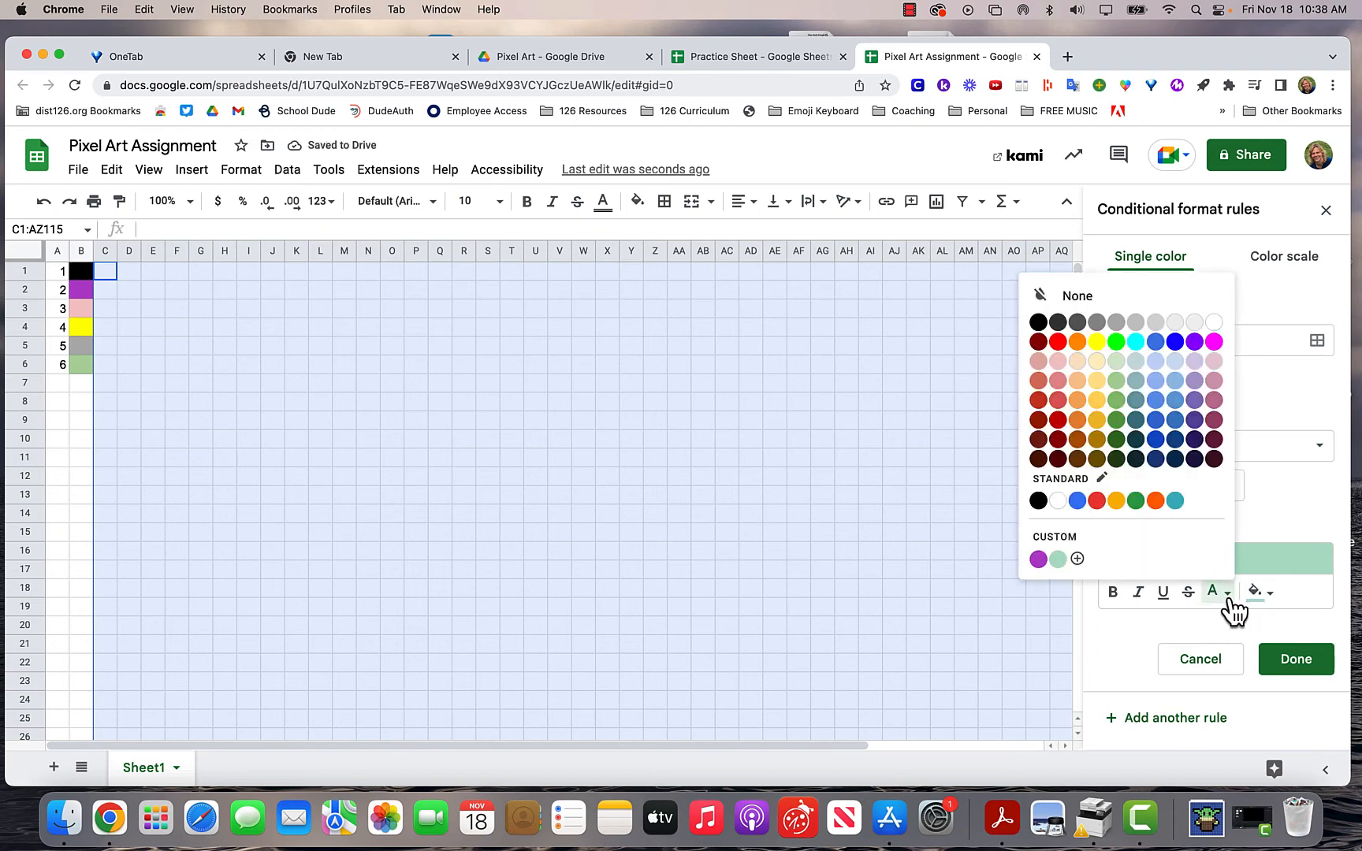
click(1077, 362)
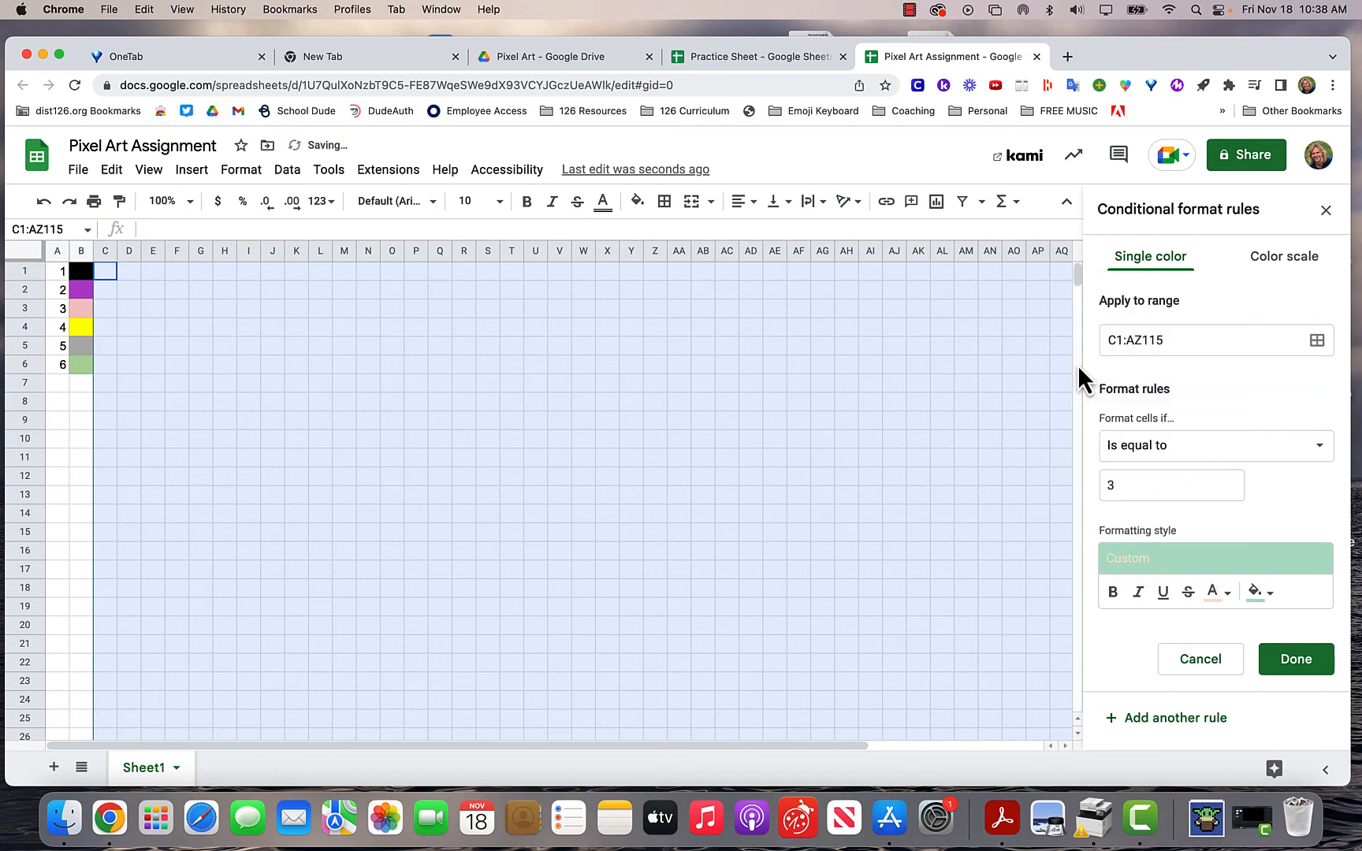
click(1273, 607)
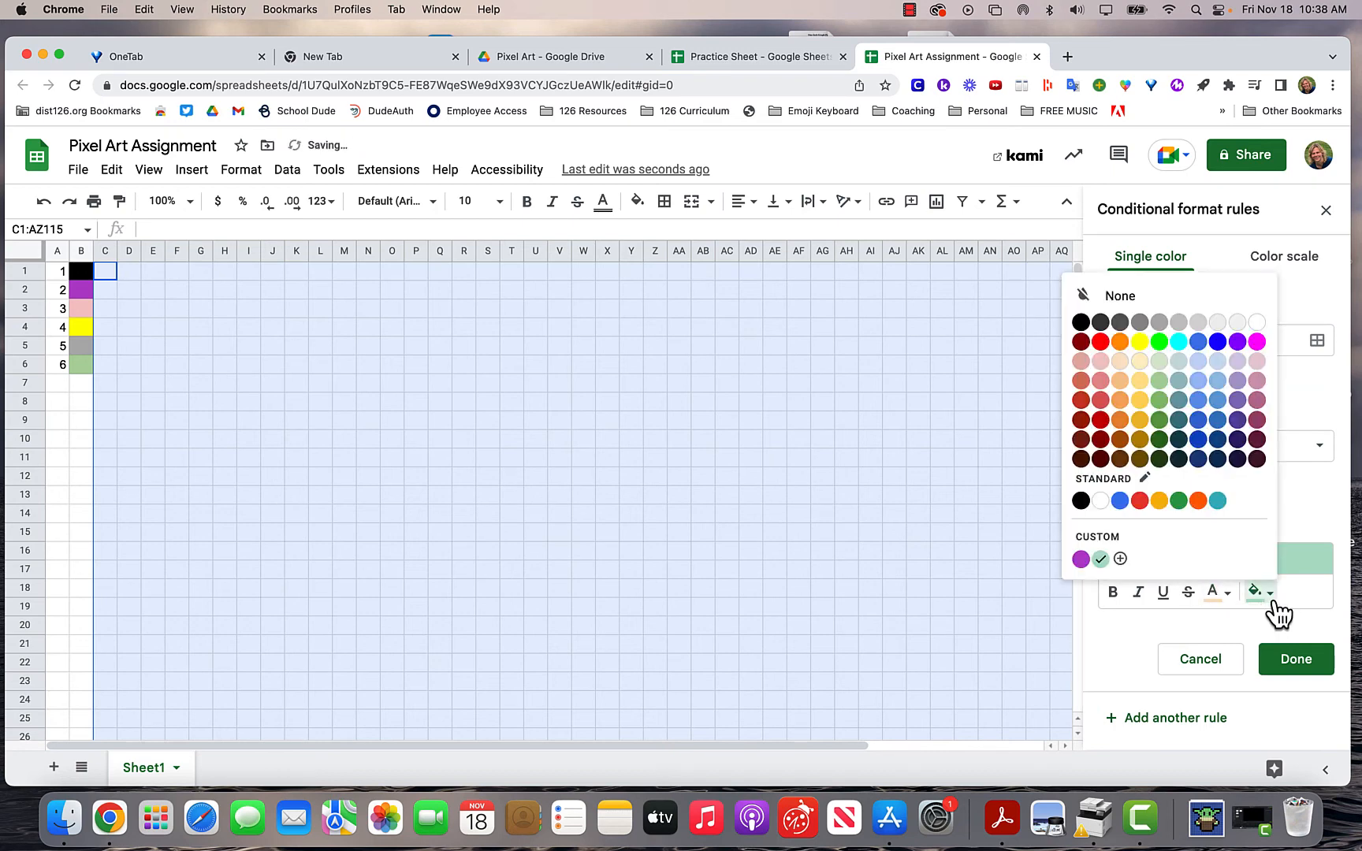
click(1119, 363)
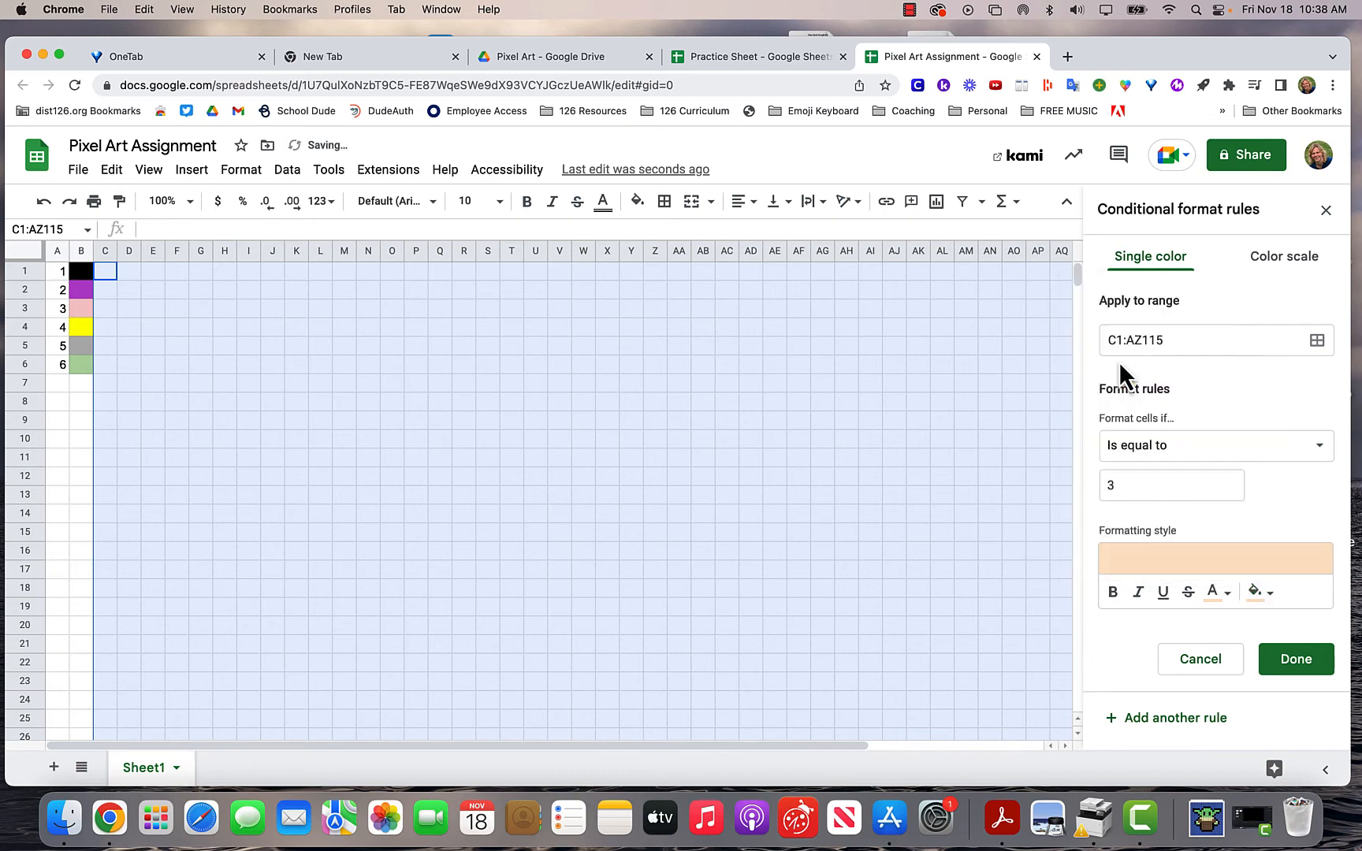
click(1296, 670)
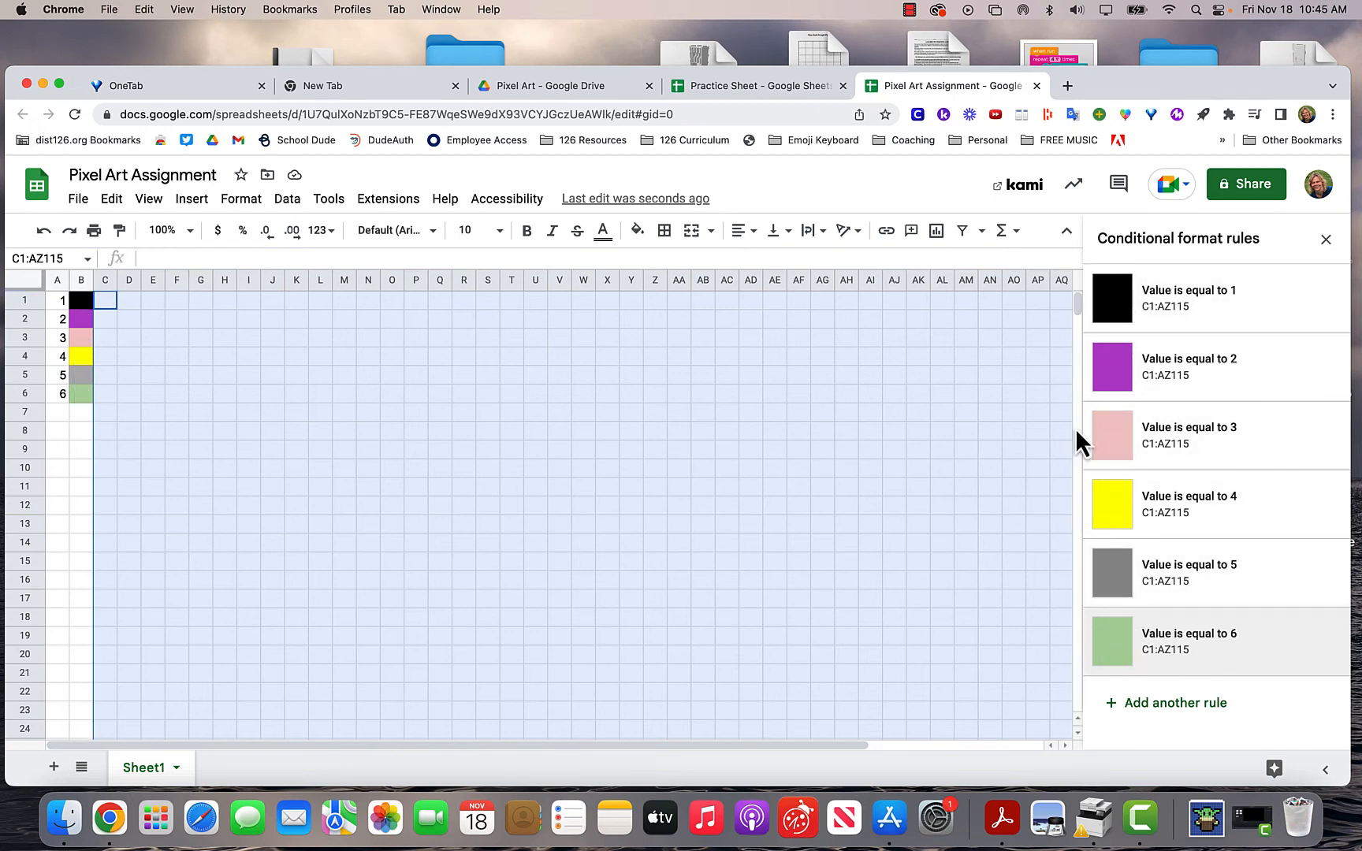
Enter 1 in each of the cells H2 to K2 to draw the black top edge of the picture.
click(707, 411)
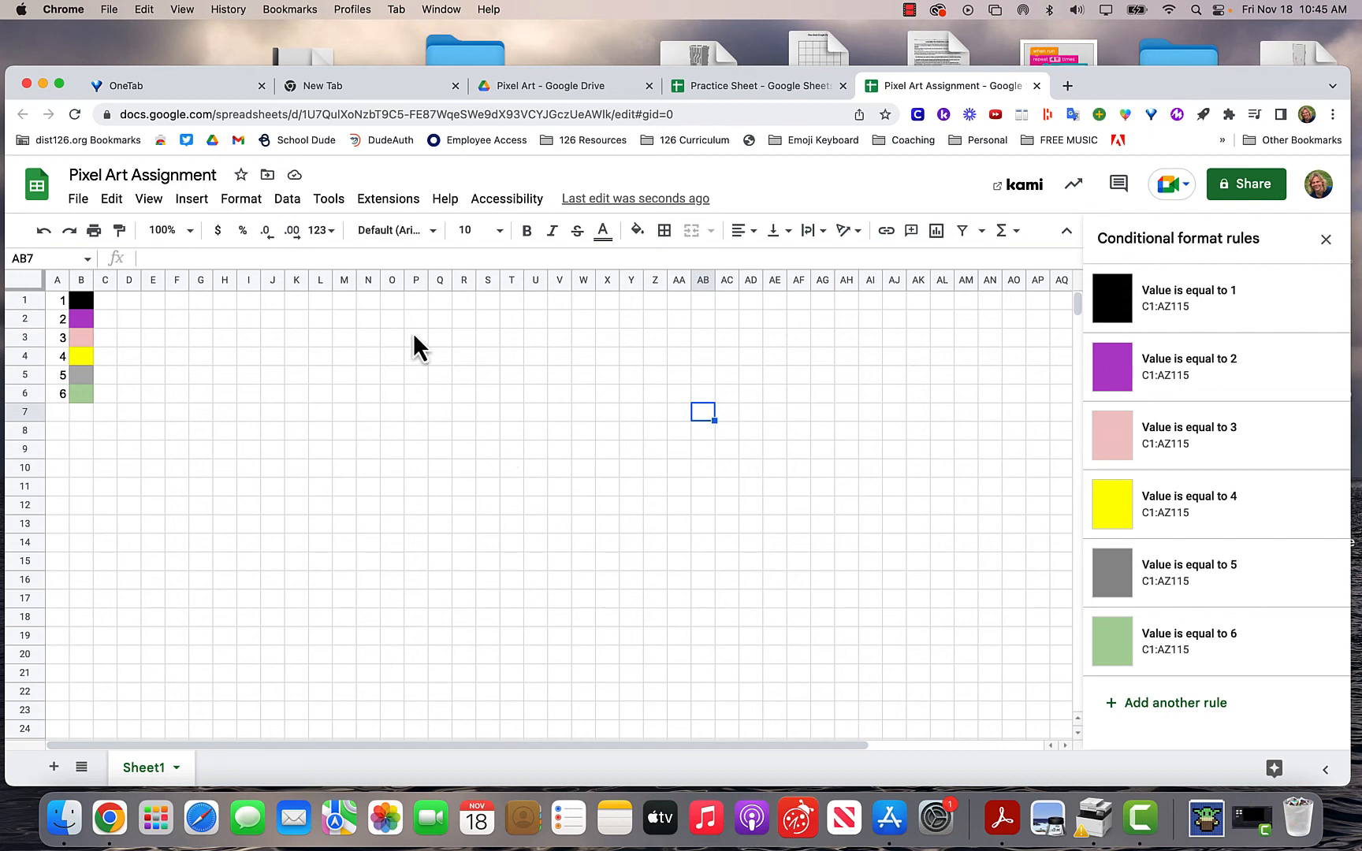
click(297, 300)
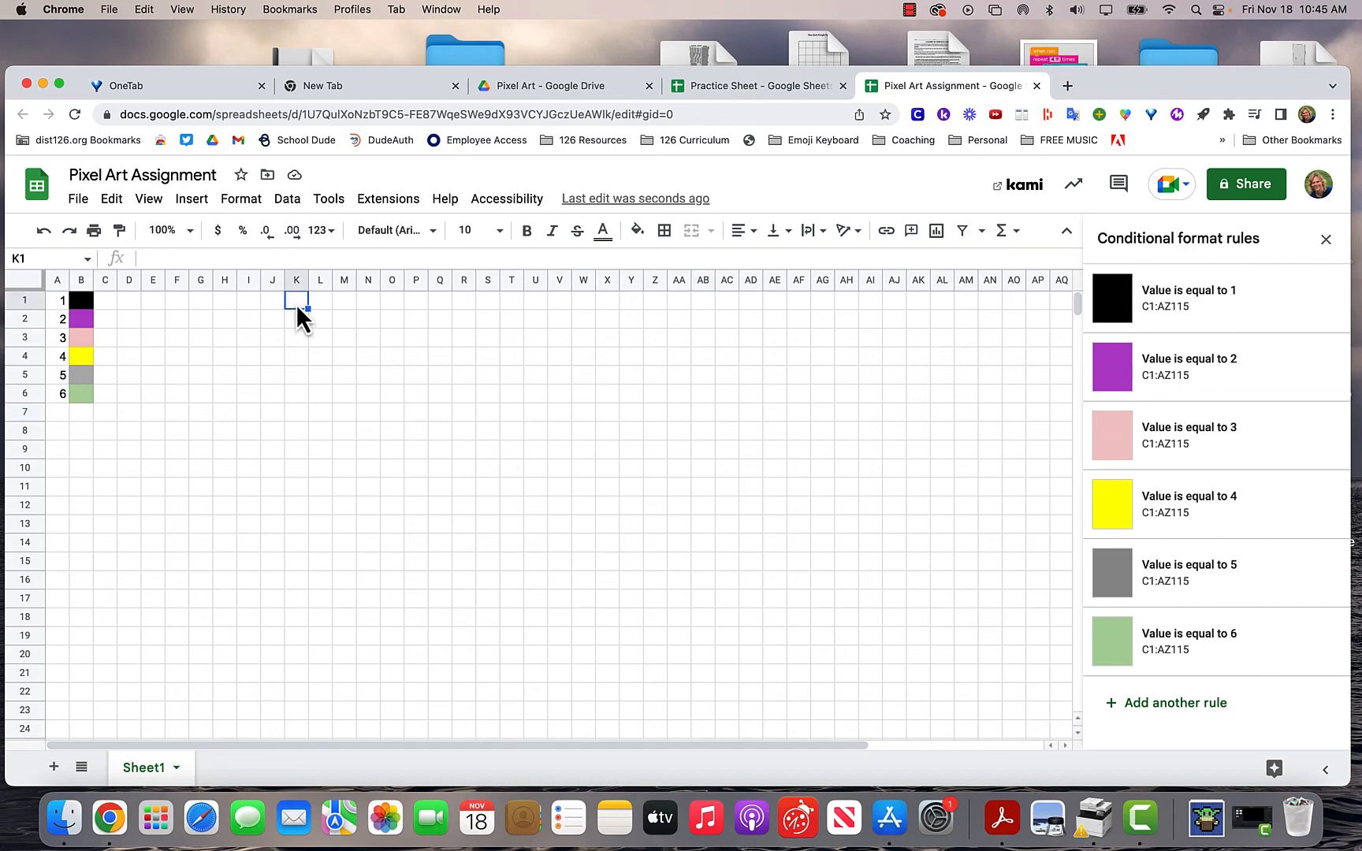
click(228, 301)
click(223, 323)
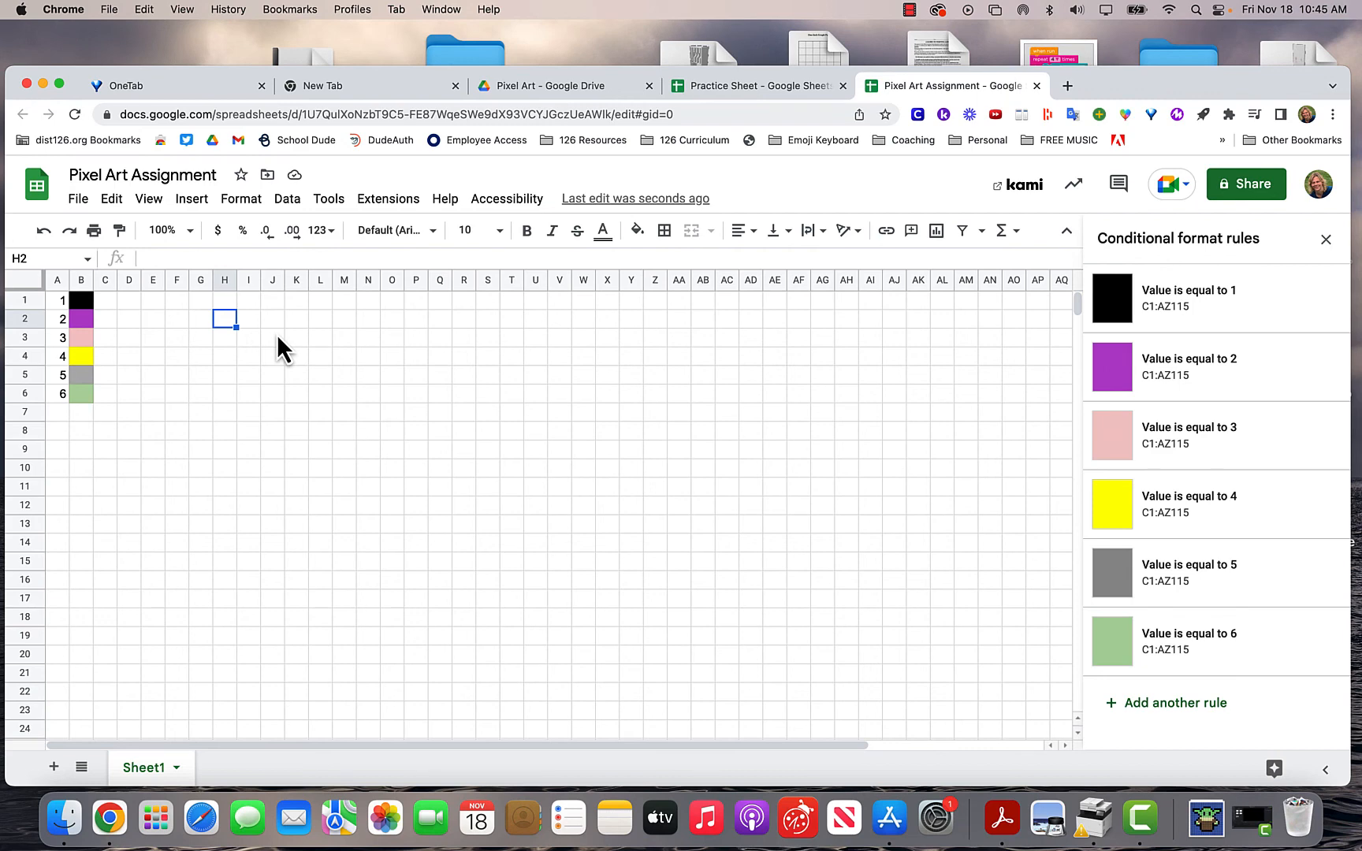
text(1)
key(Tab)
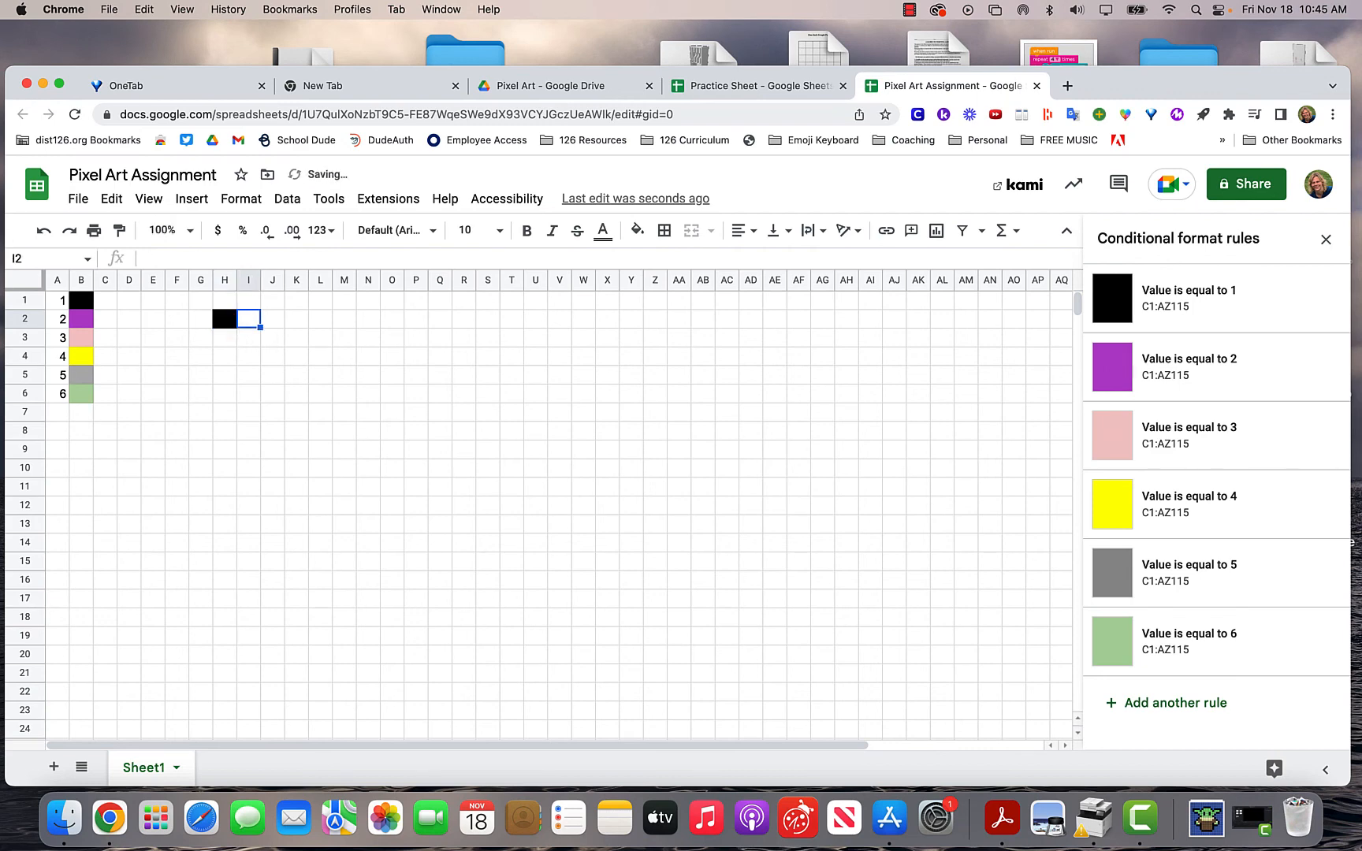
text(1)
key(Tab)
text(1)
key(Tab)
text(1)
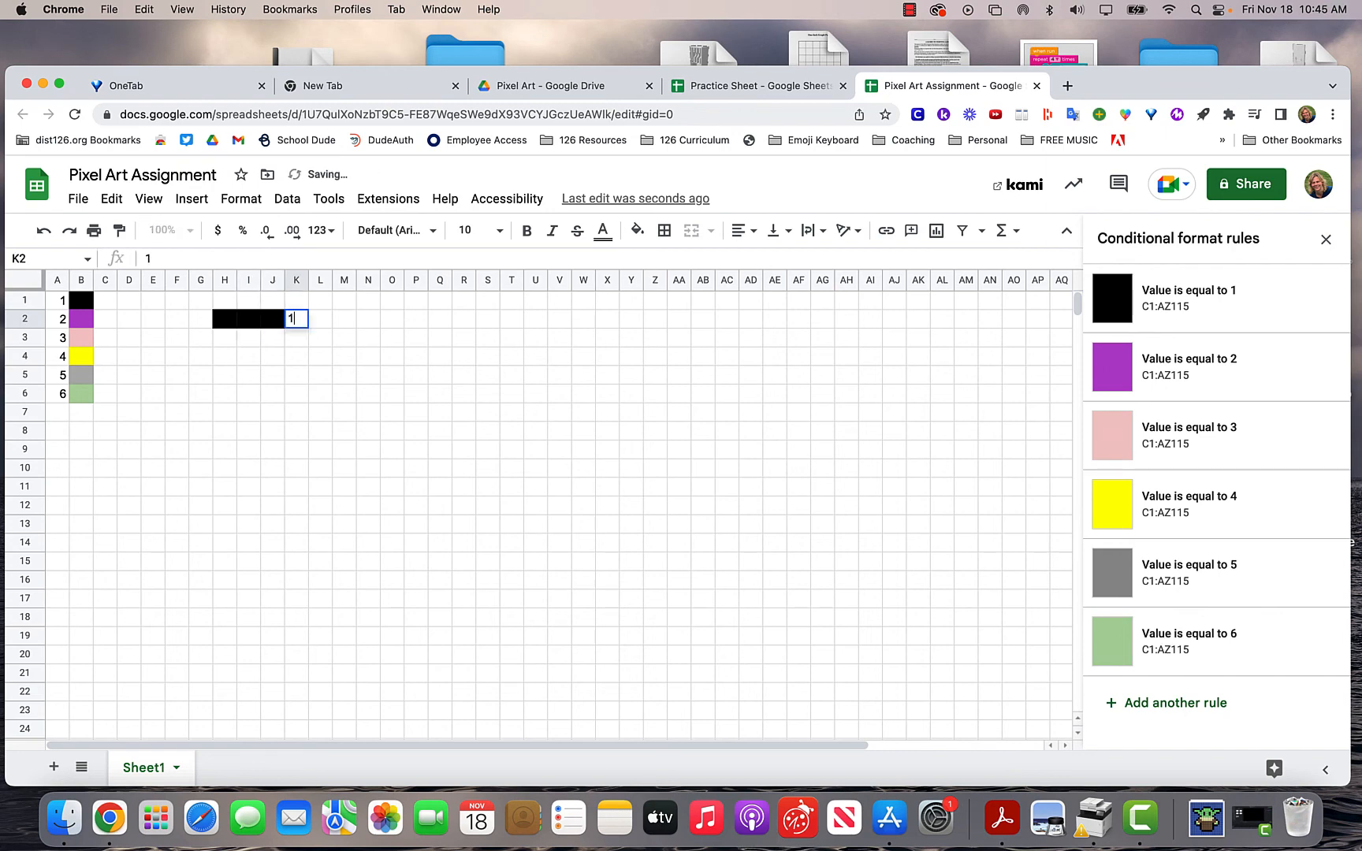
key(Tab)
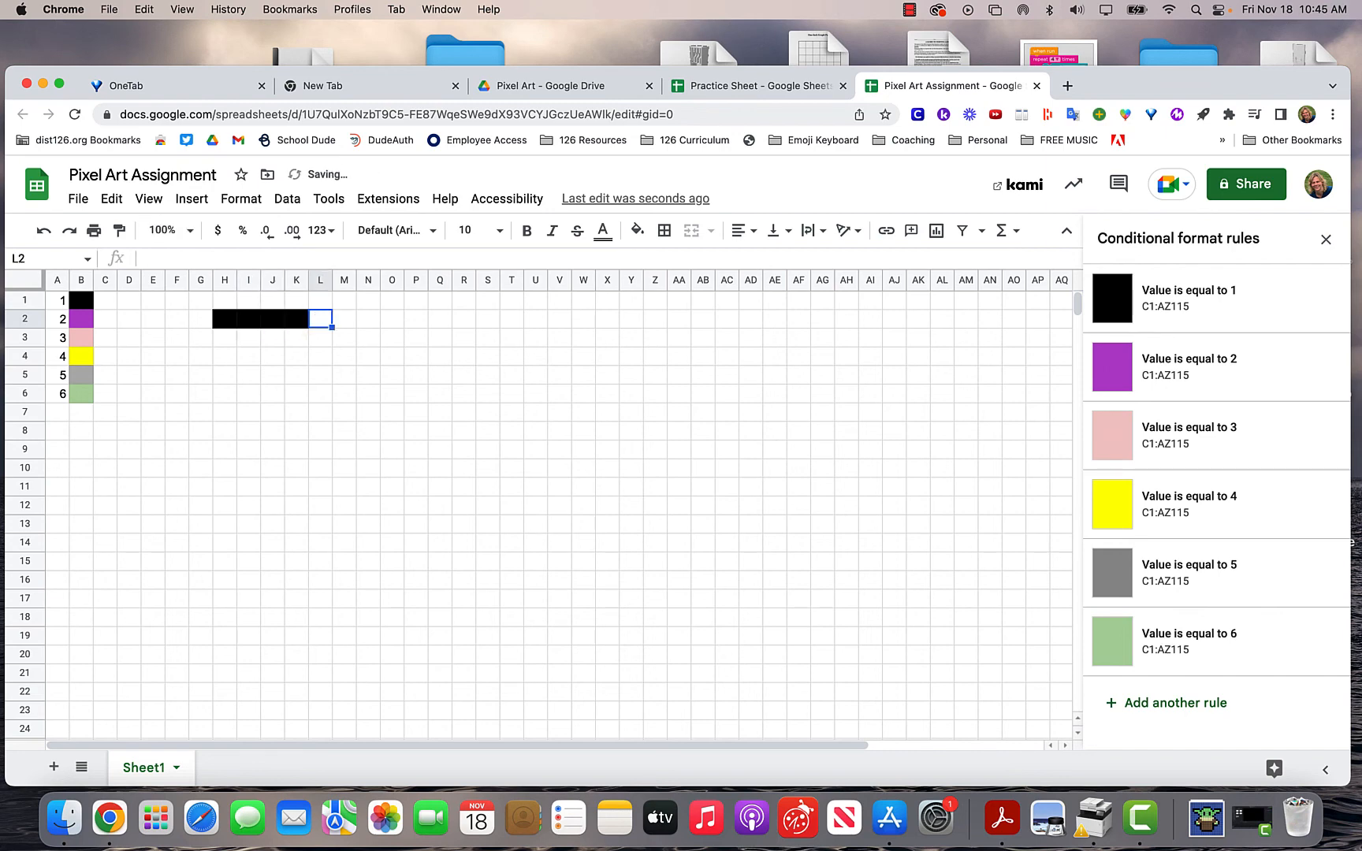
Continue the black outline diagonally downward by entering 1 in cells L3 and M4.
click(313, 344)
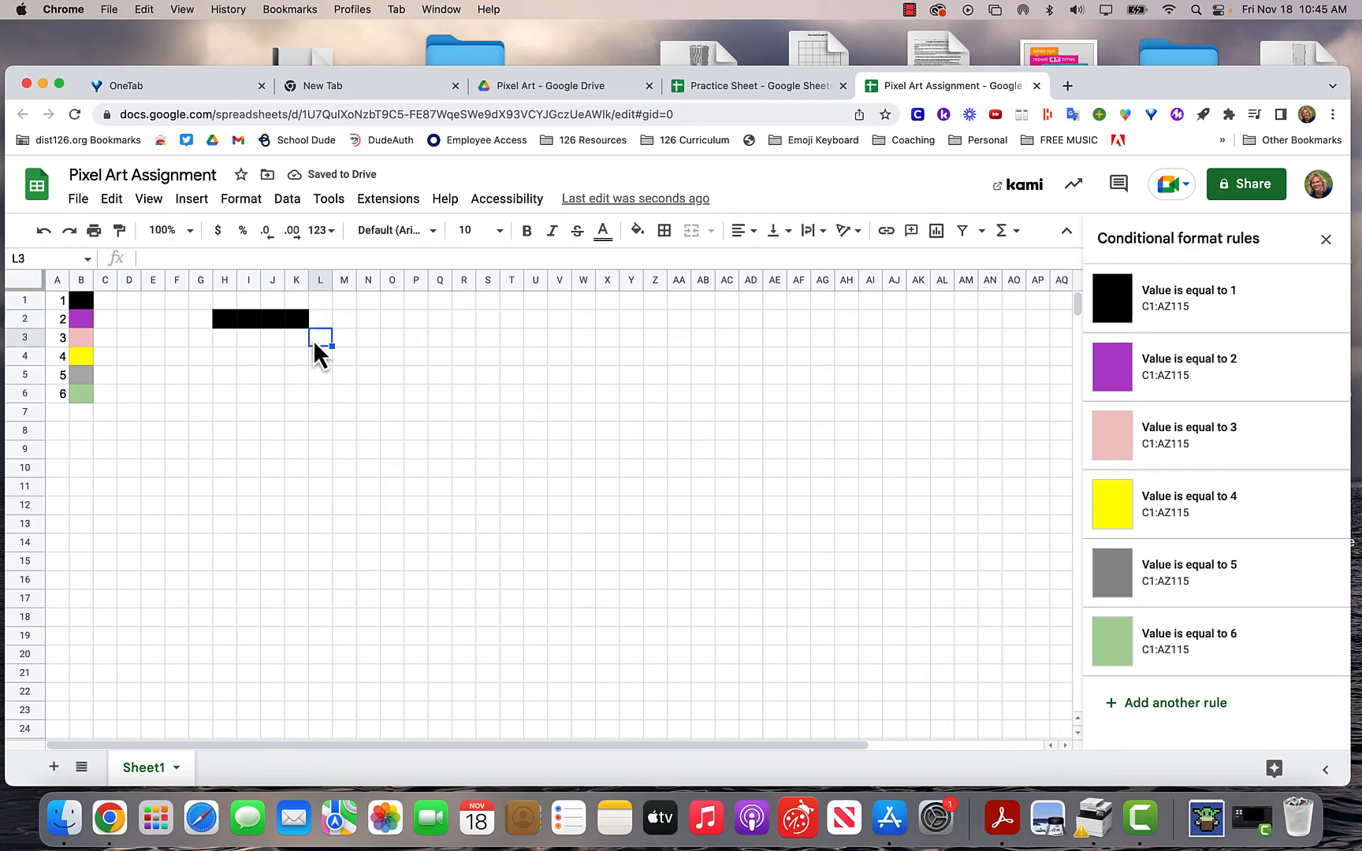
text(1)
key(Tab)
click(344, 356)
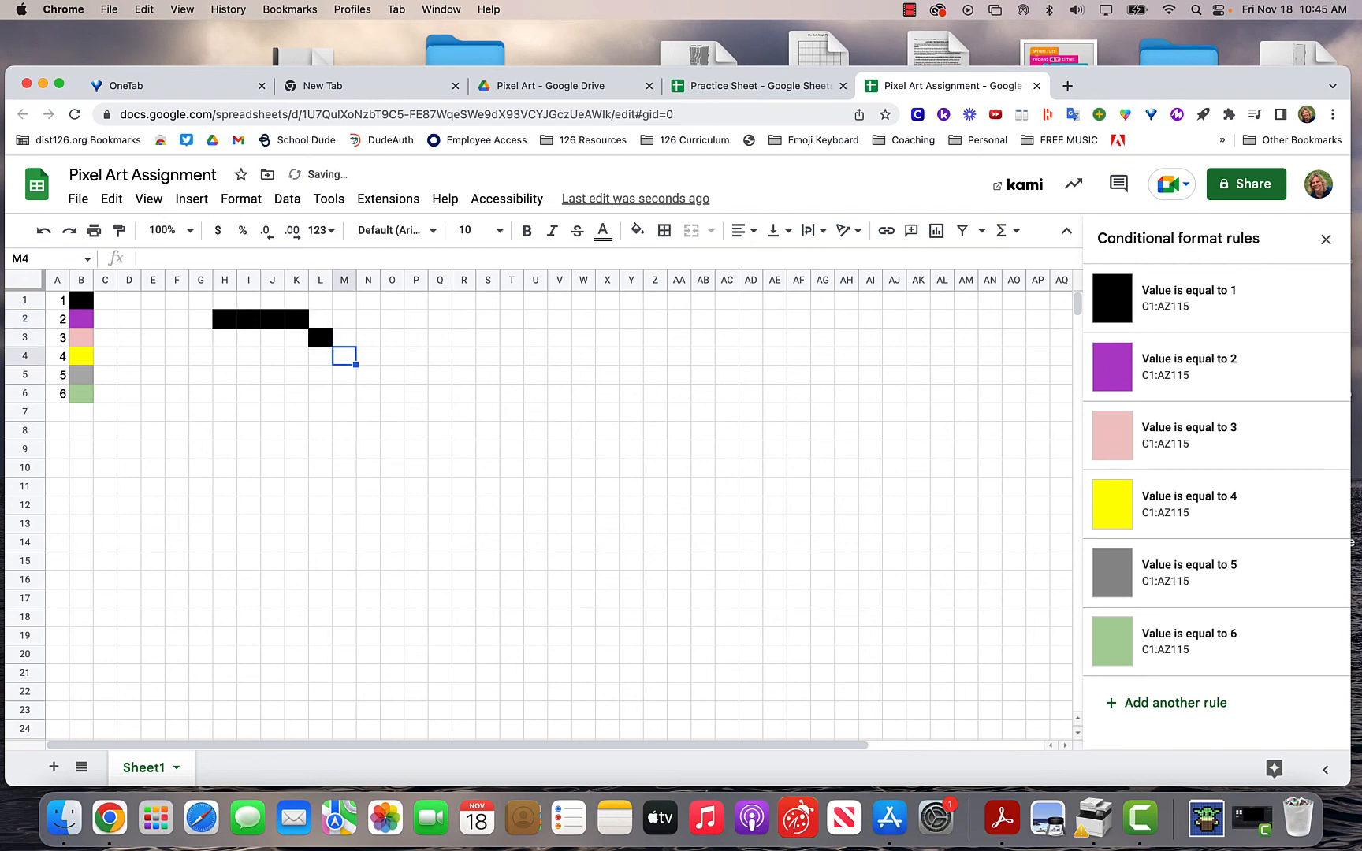
text(1)
key(Tab)
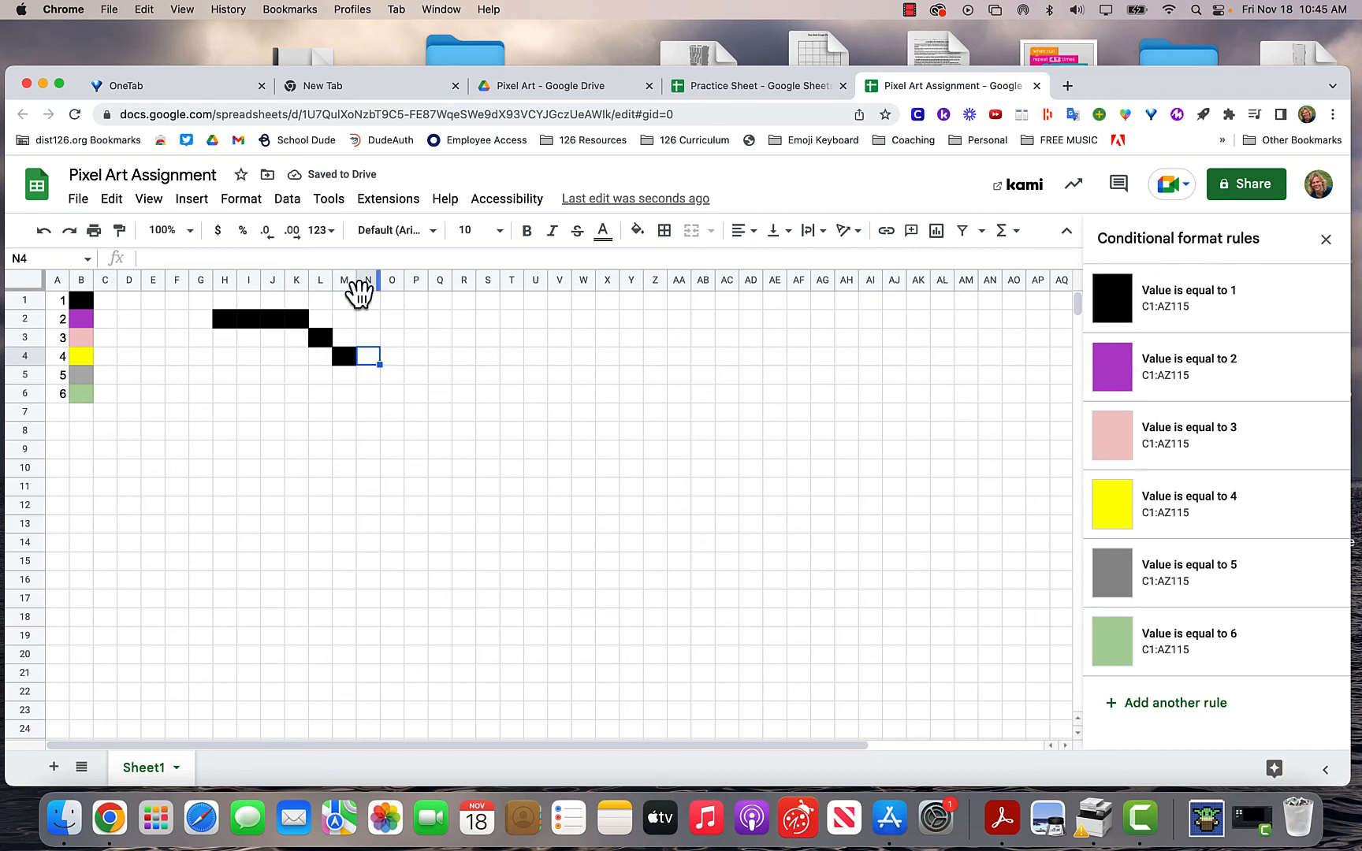
Draw the outline's black vertical left edge by entering 1 in cells G3, G4 and G5.
click(196, 341)
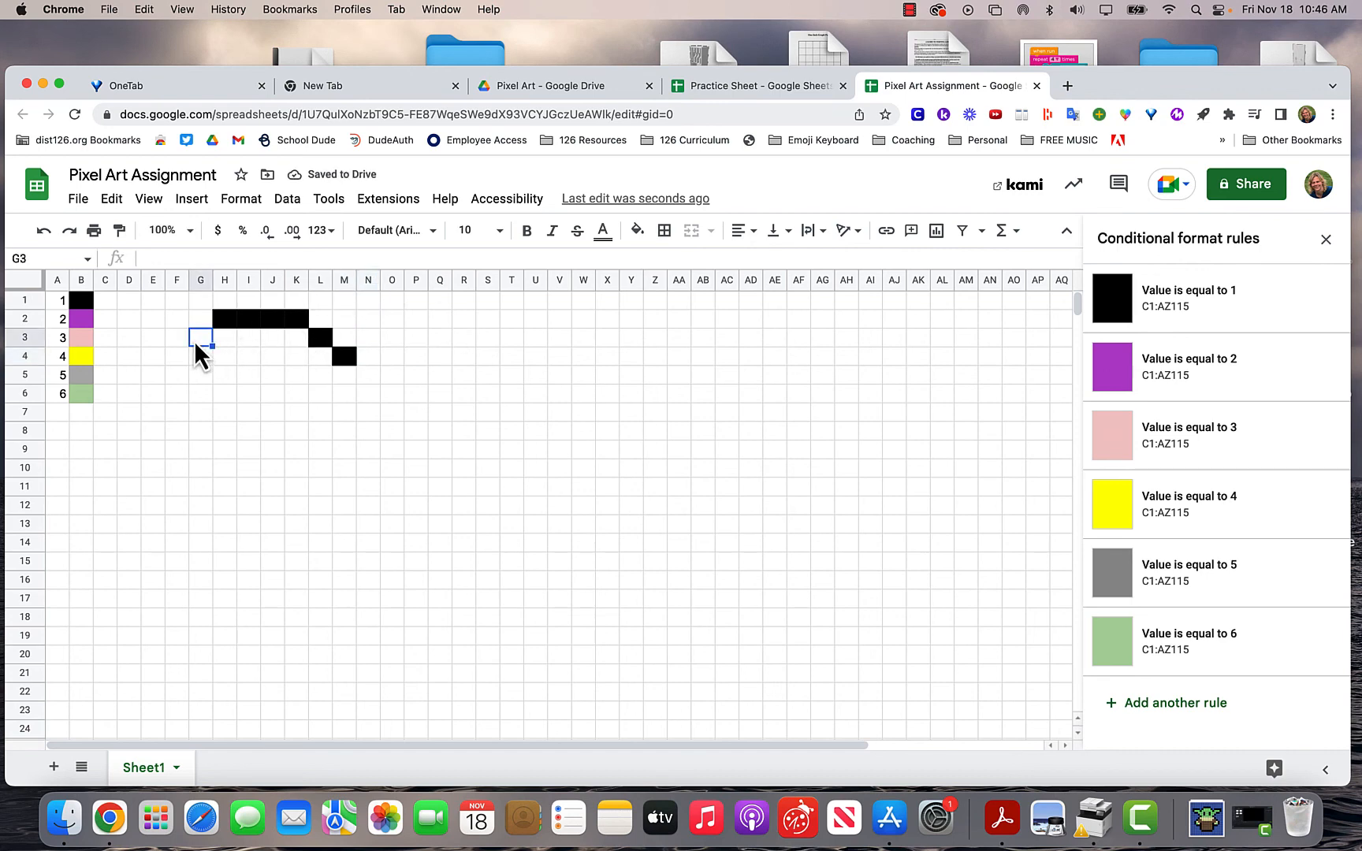
text(1)
key(Return)
text(1)
key(Return)
text(1)
key(Return)
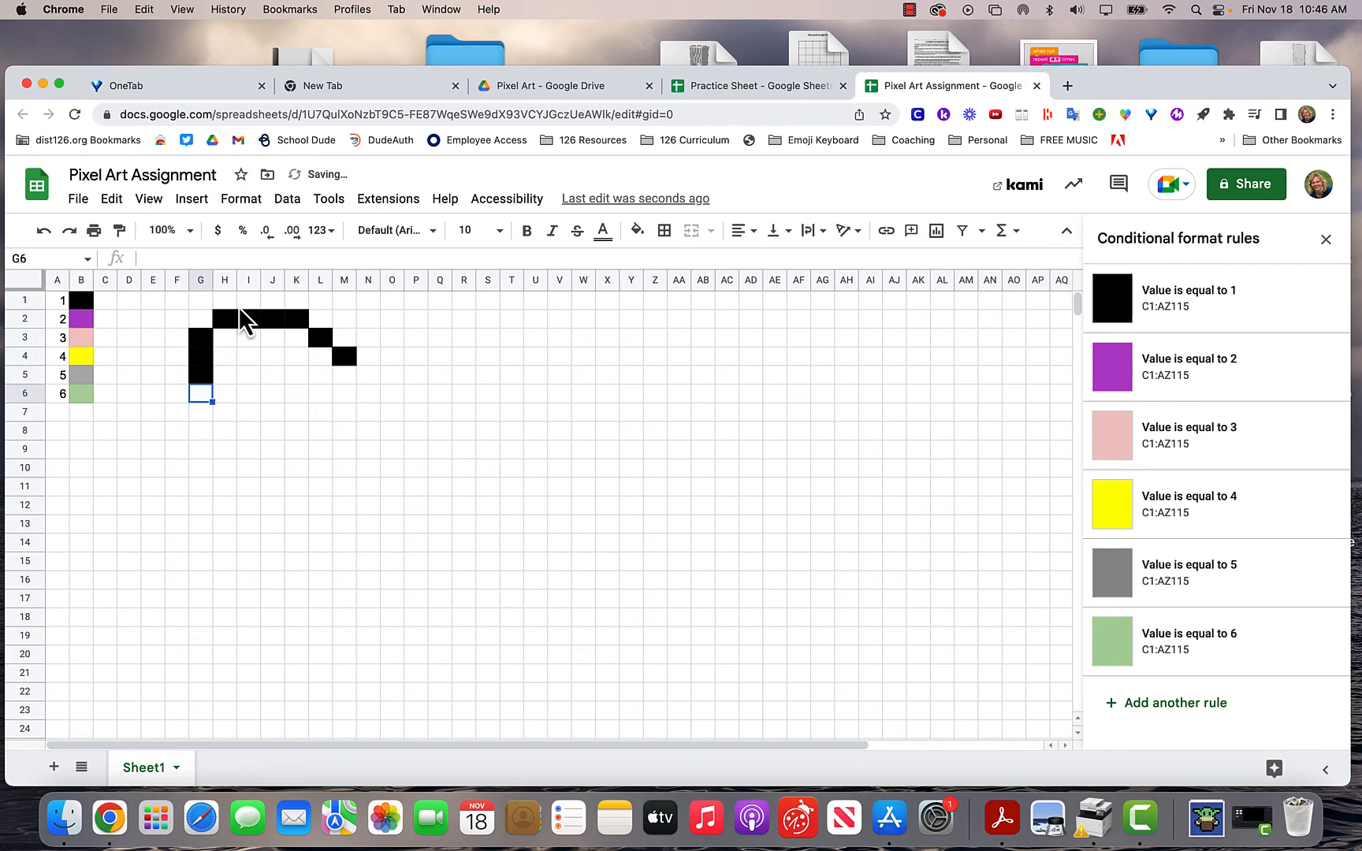
Fill the row beneath the black top edge with purple by entering 2 in each of the cells H3 to K3.
click(227, 339)
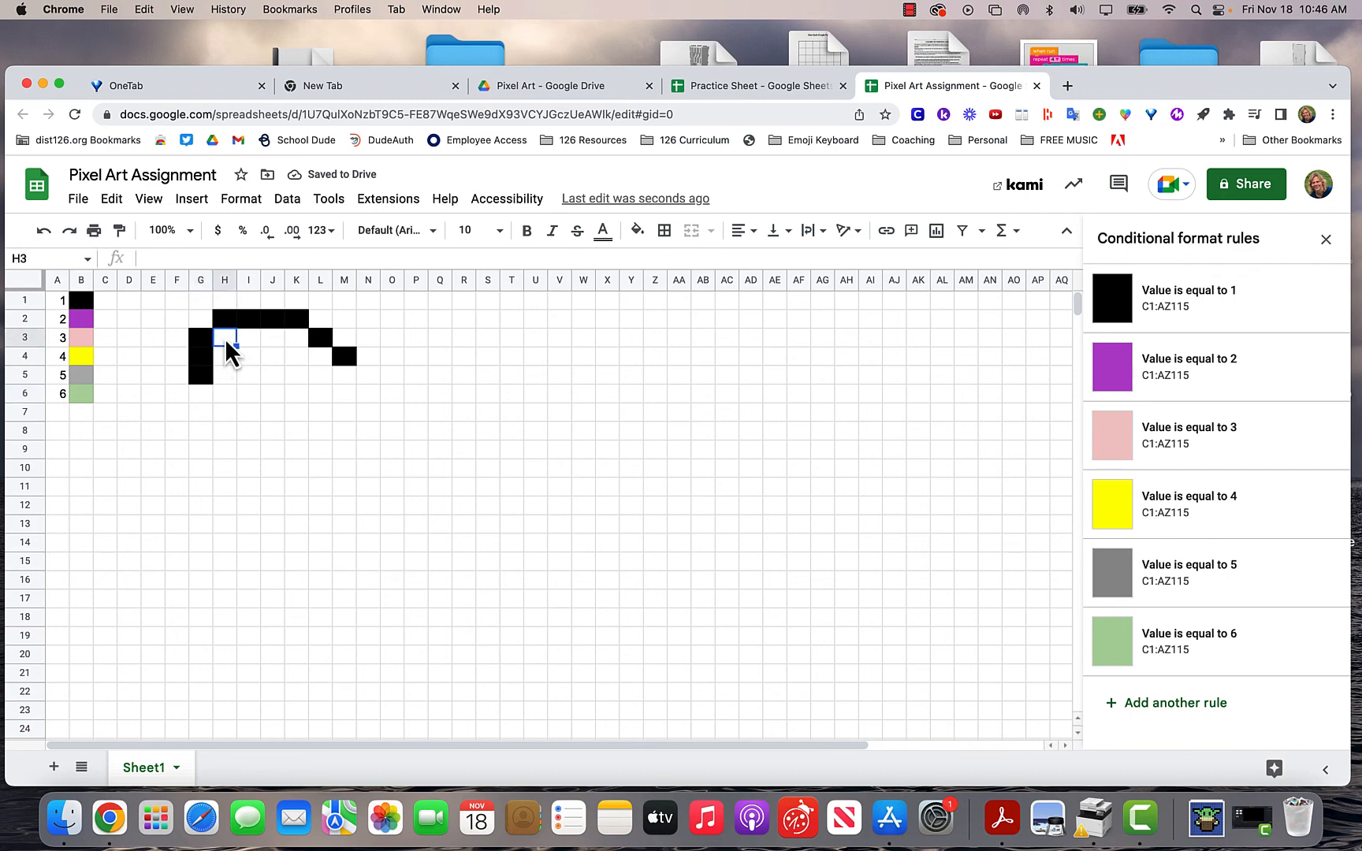
text(2)
key(Tab)
text(2)
key(Tab)
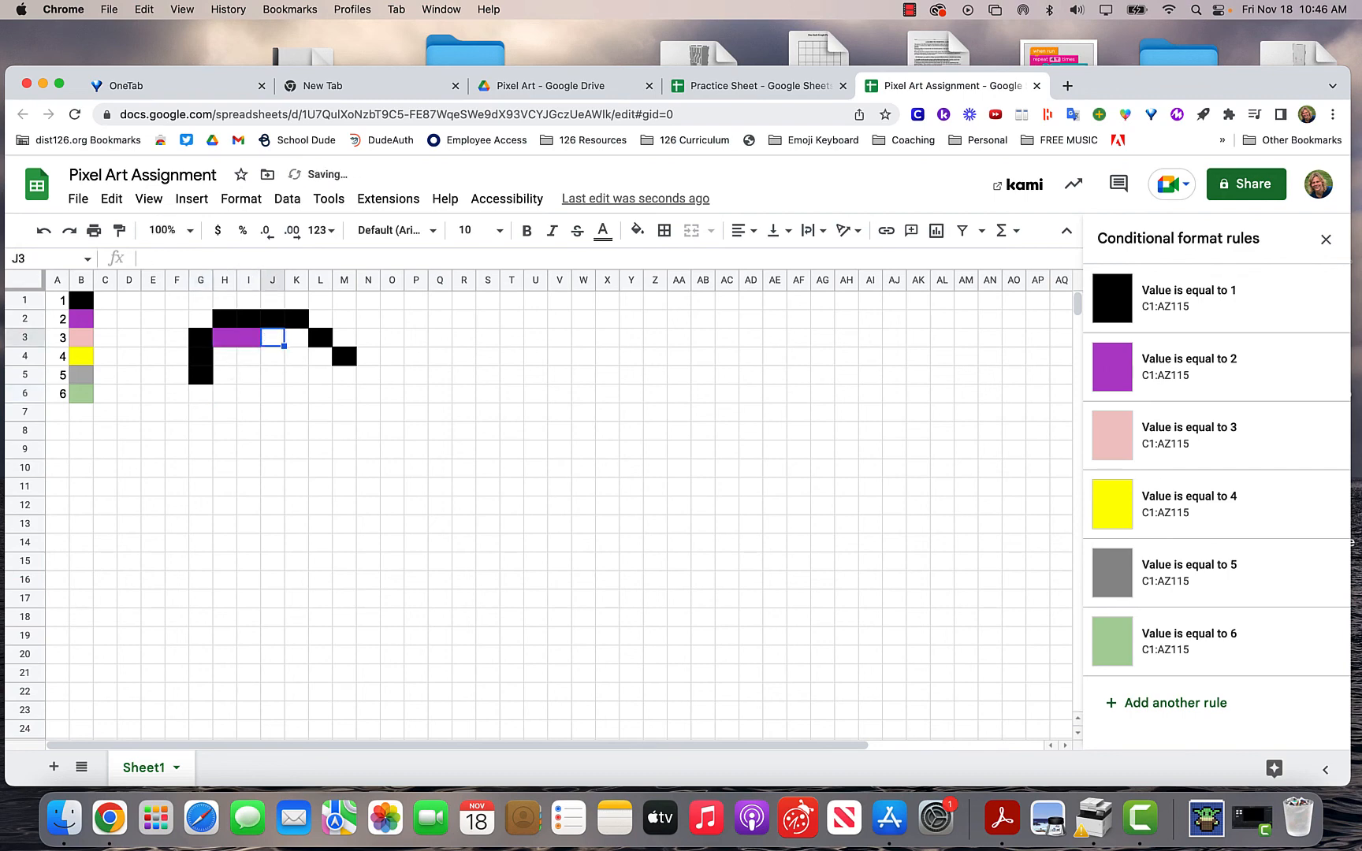
text(2)
key(Tab)
text(2)
key(Tab)
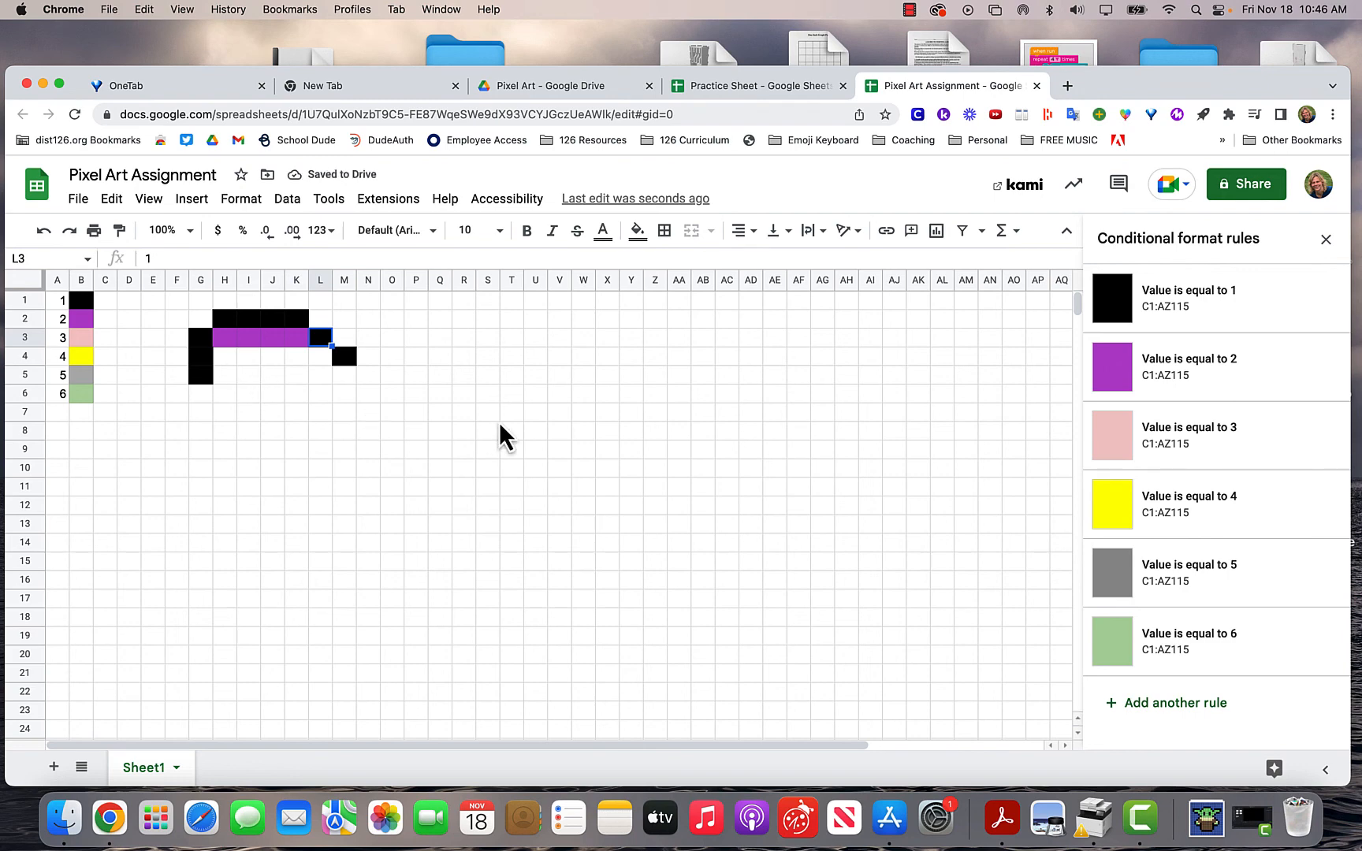
click(909, 9)
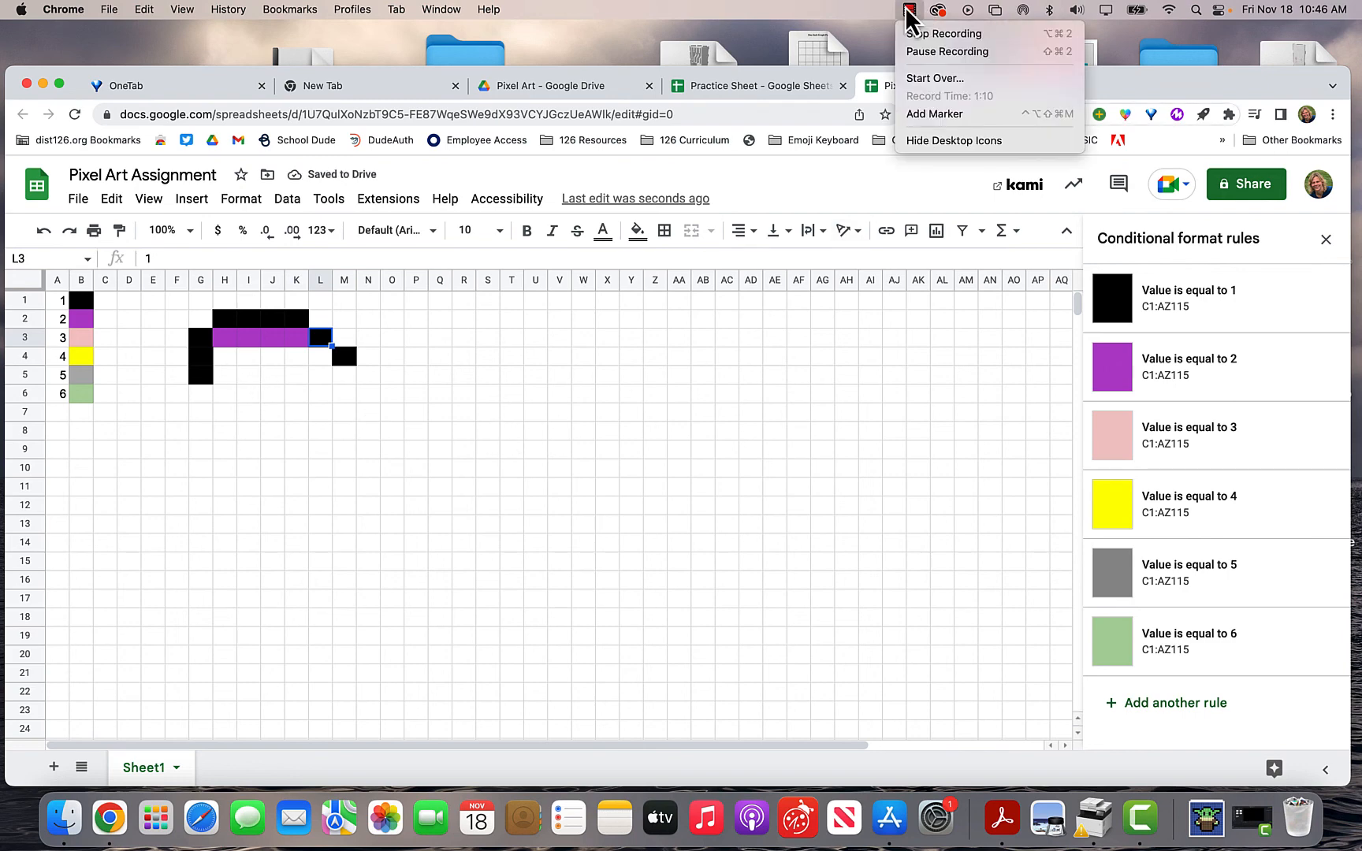
click(937, 50)
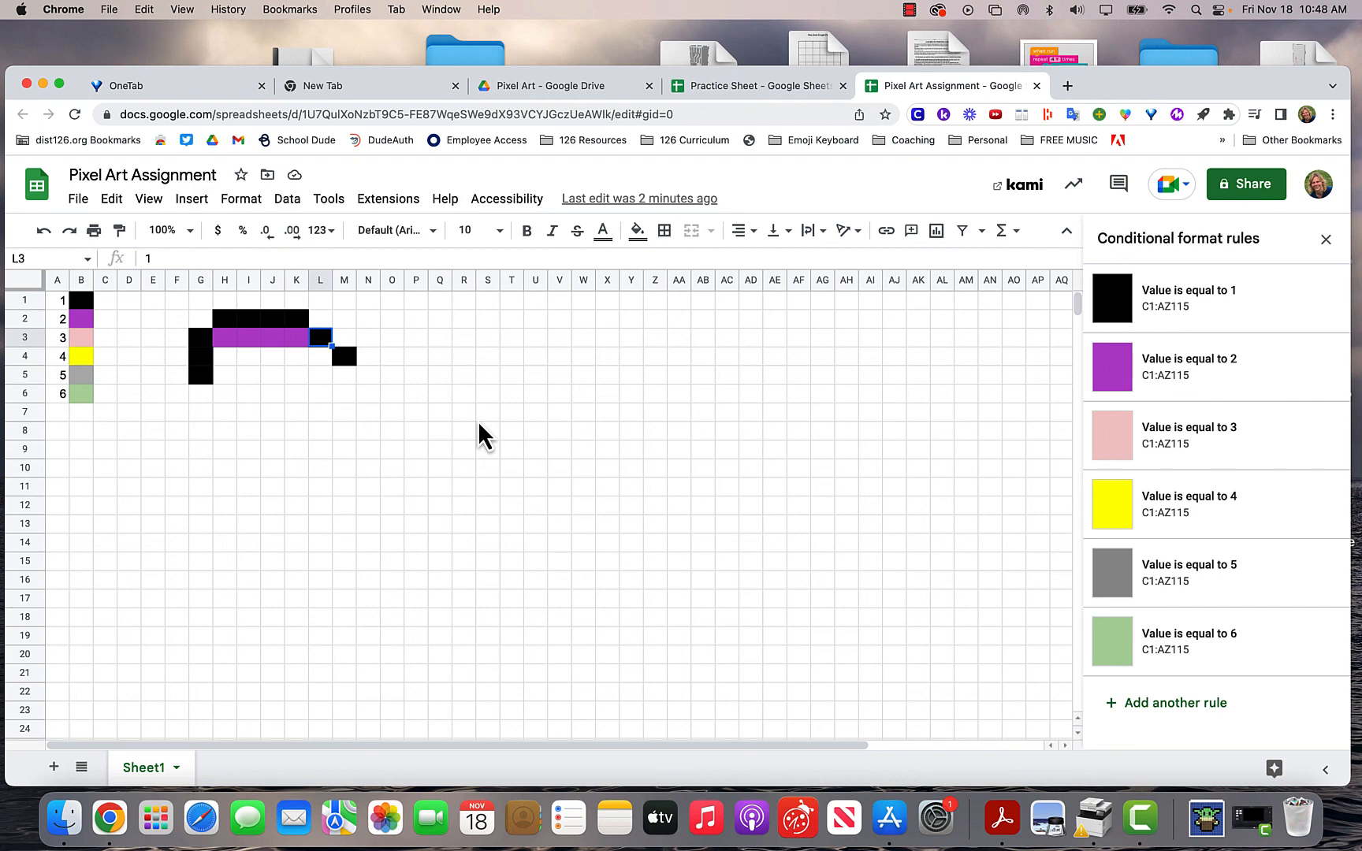
Capture a screenshot of the rectangular grid area around the pixel drawing, leaving out the colour key in columns A and B.
key(super+shift+4)
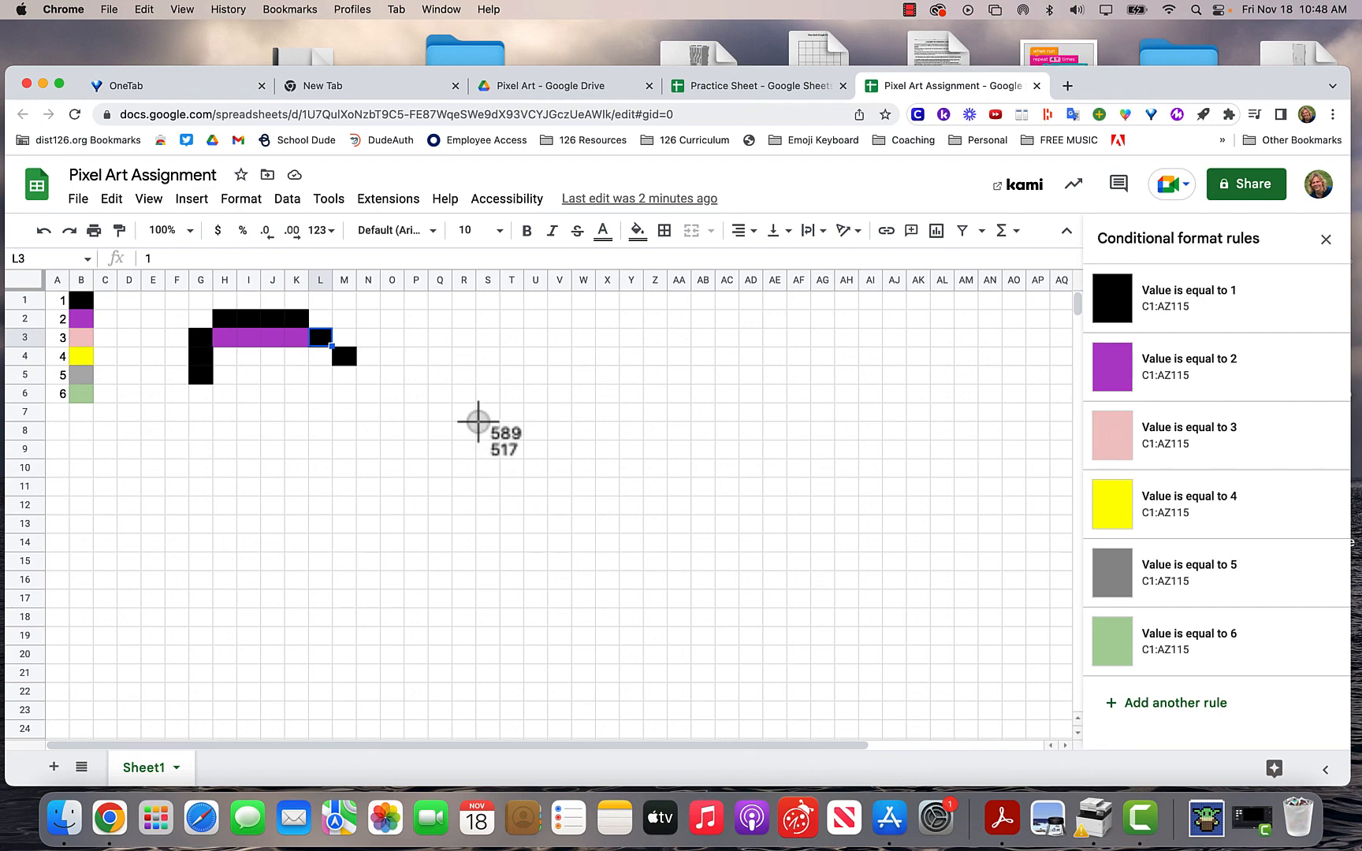
drag(139, 301, 635, 611)
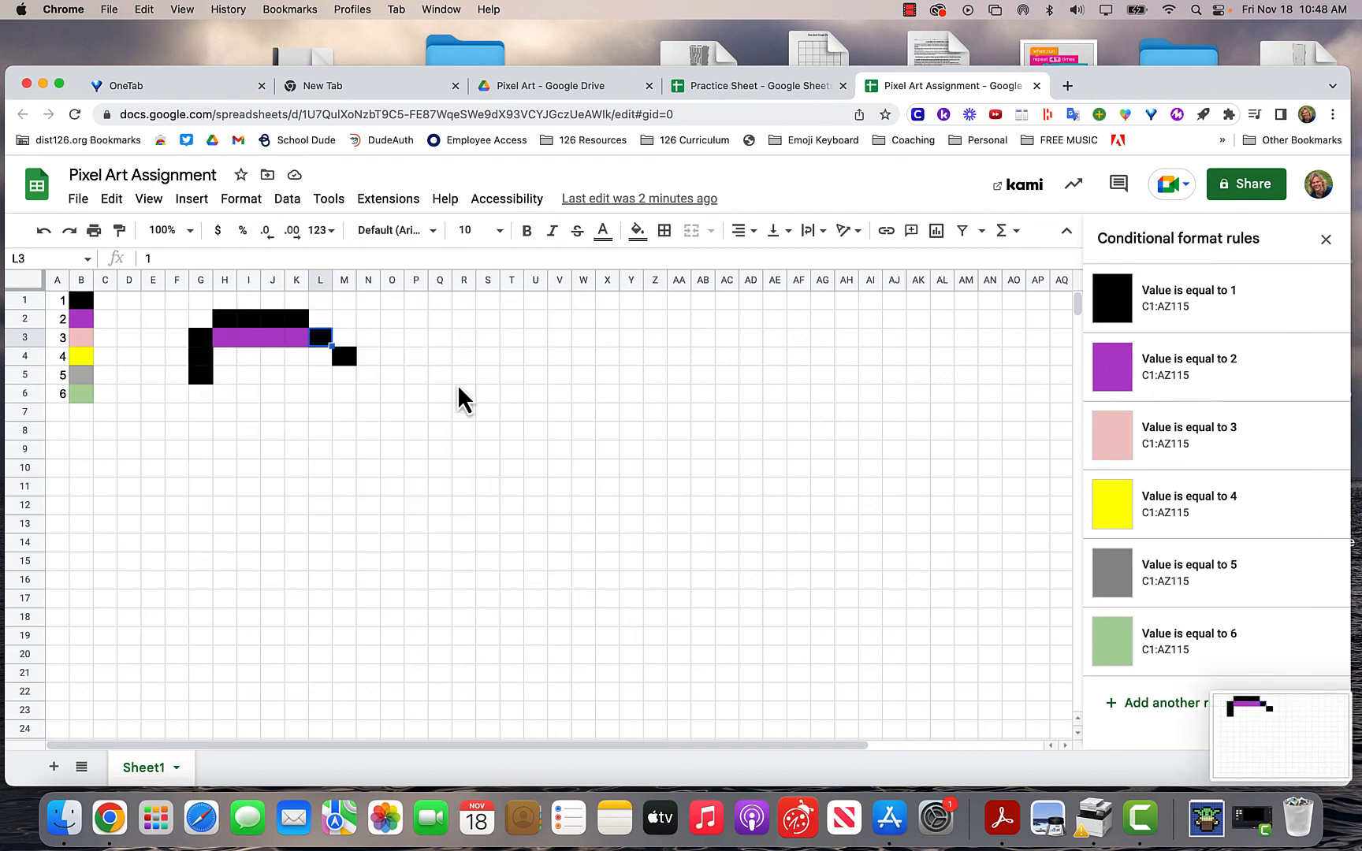